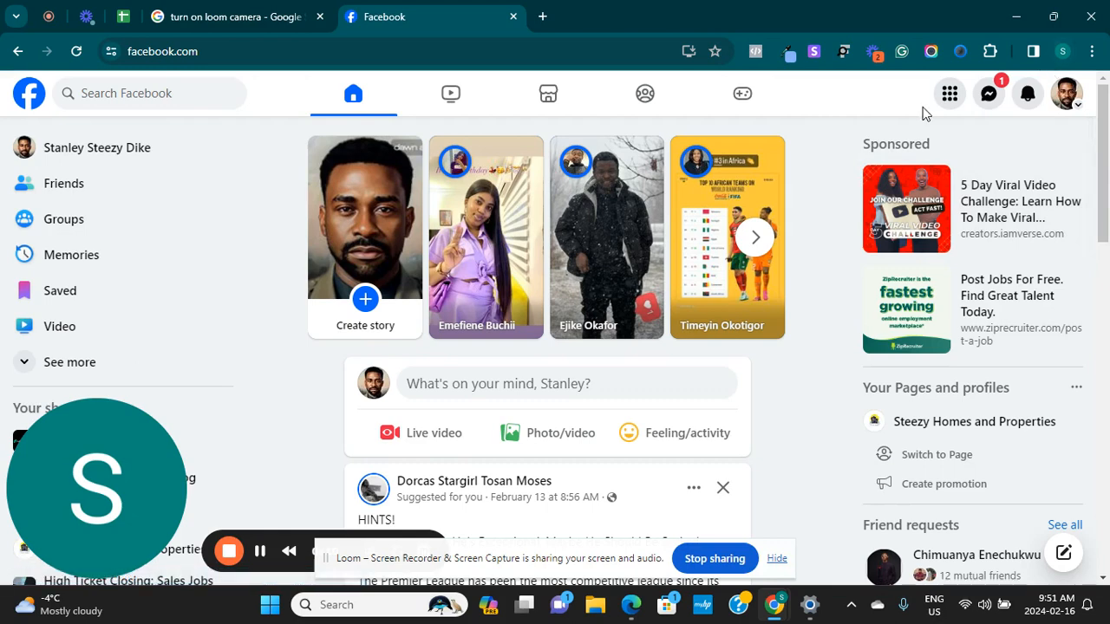
# Start creating an ad from Facebook to reach Ads Manager, and dismiss the new campaign dialog
pyautogui.click(950, 96)
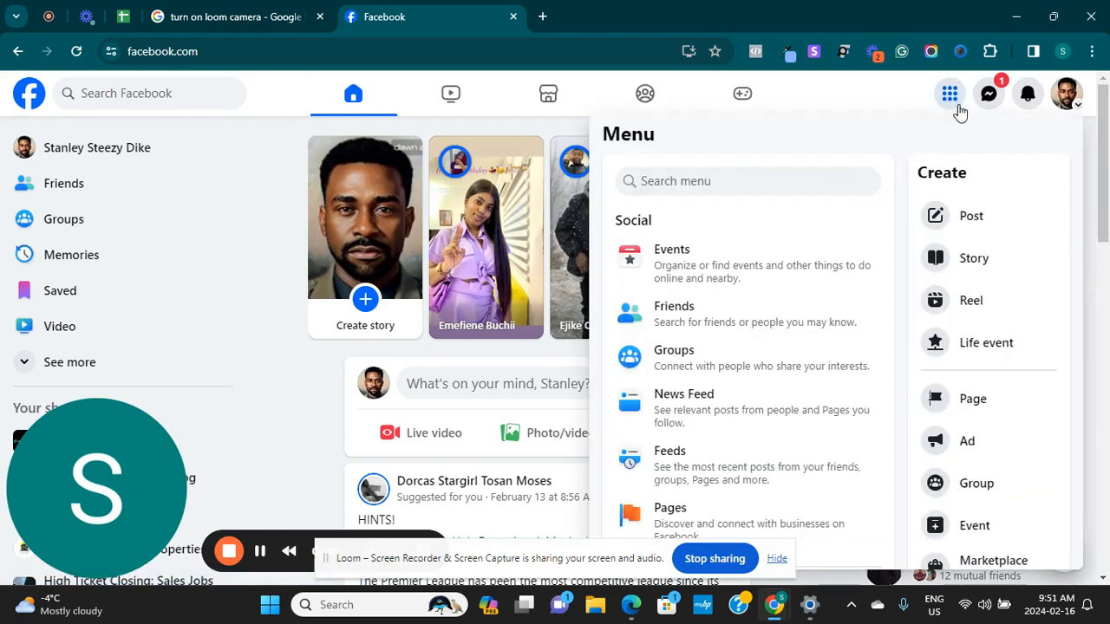
pyautogui.click(968, 439)
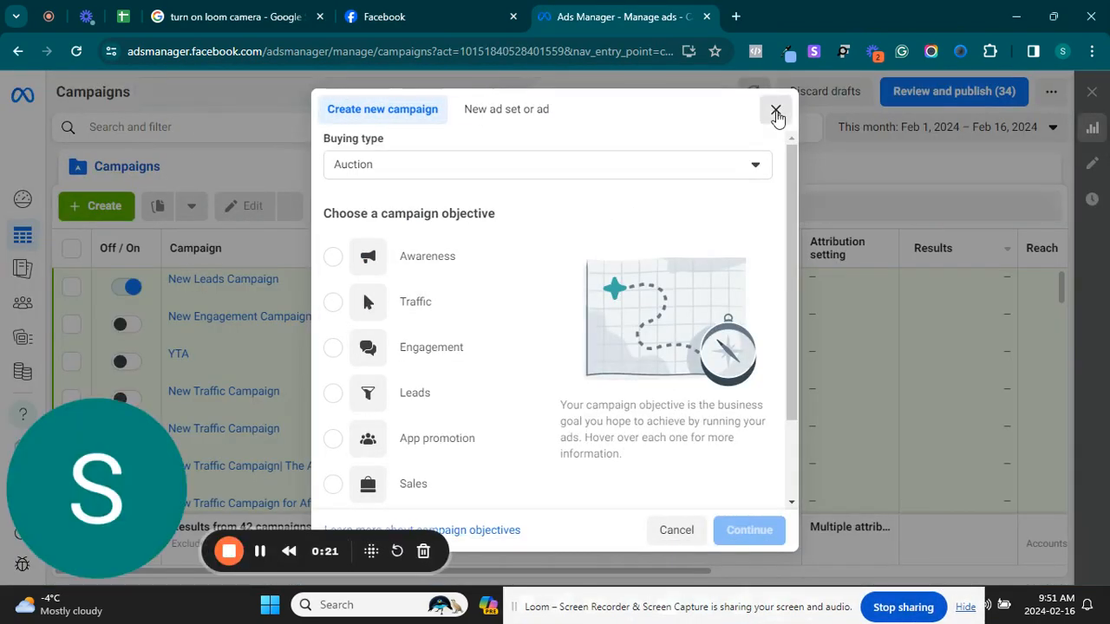
pyautogui.click(775, 111)
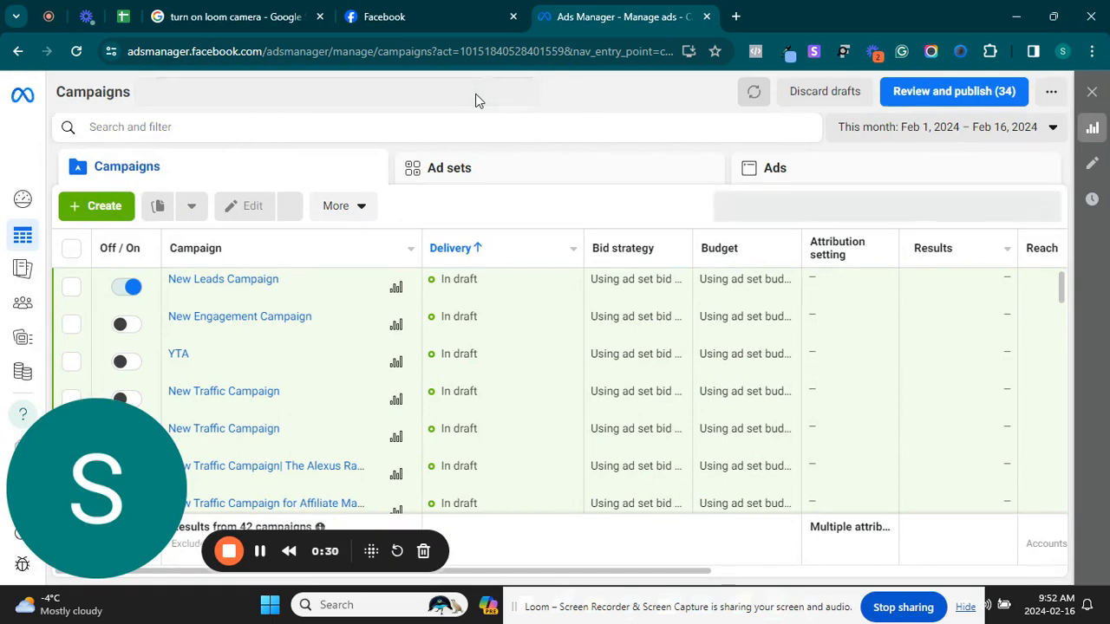
# Turn off the New Leads Campaign draft and switch to the Thewealthcanadianblog ad account
pyautogui.click(130, 287)
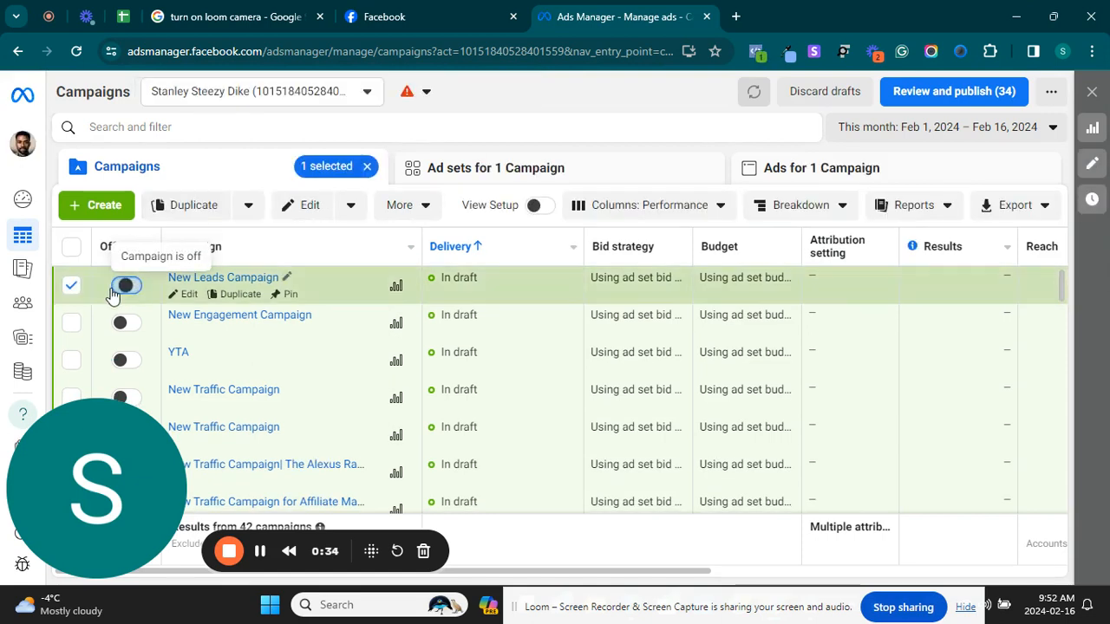
pyautogui.click(369, 102)
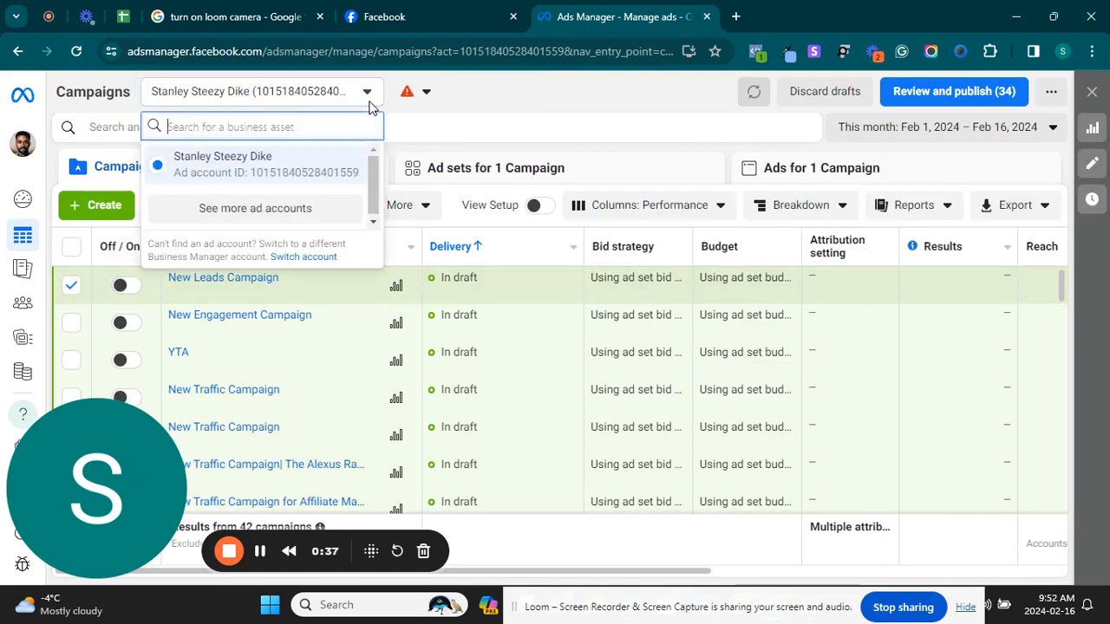
pyautogui.click(337, 215)
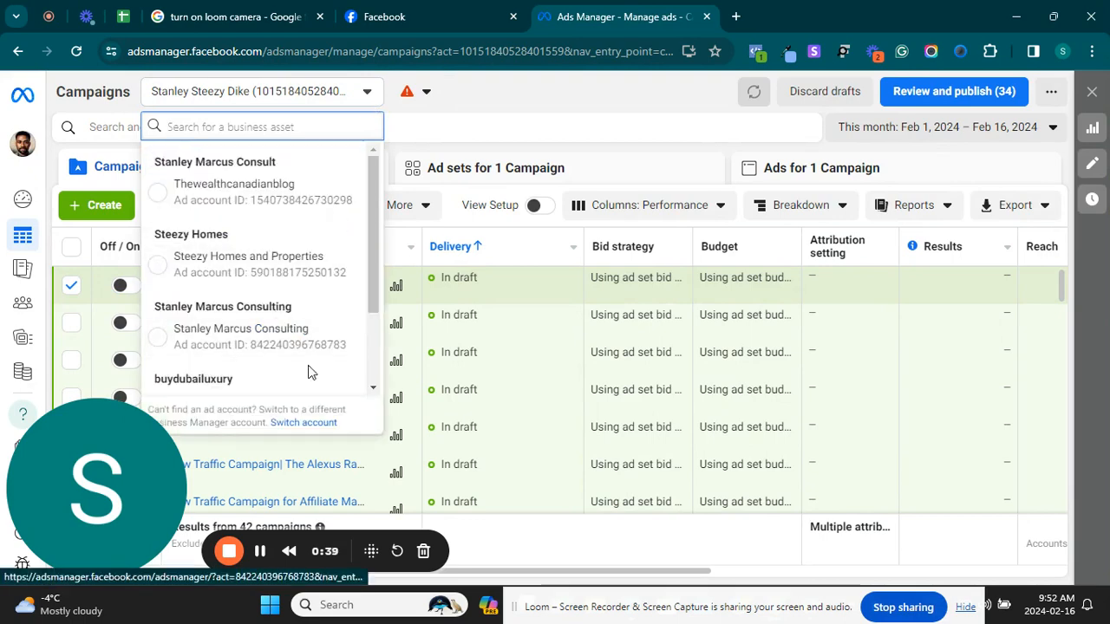
pyautogui.click(307, 184)
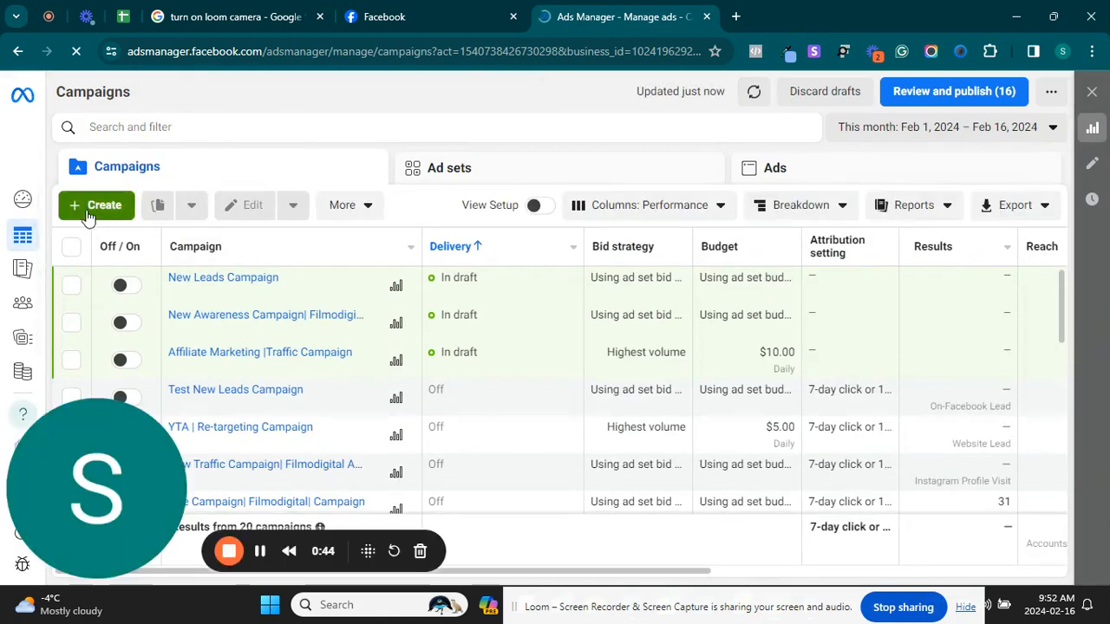
# Create a new campaign with the Leads objective using the manual leads campaign setup
pyautogui.click(91, 206)
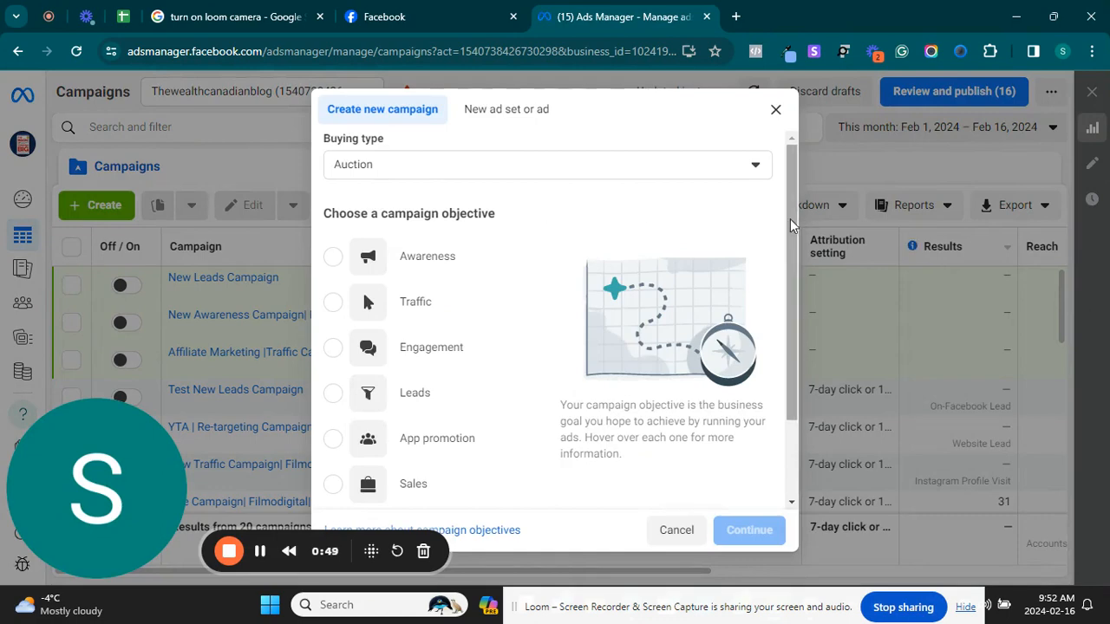
pyautogui.moveTo(790, 219); pyautogui.dragTo(784, 252)
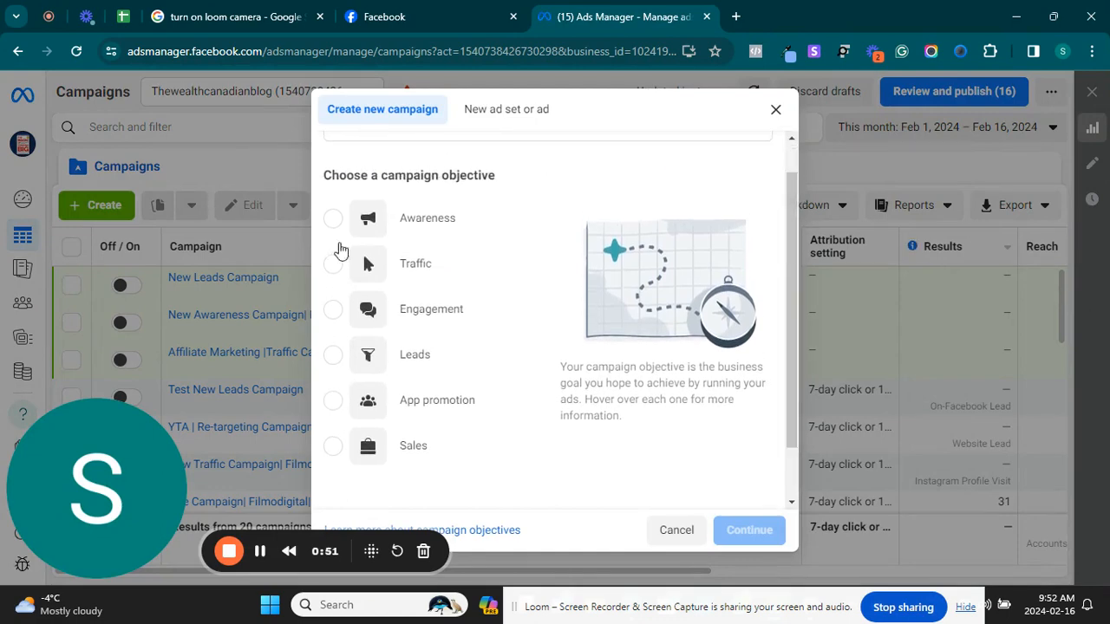
pyautogui.moveTo(424, 215)
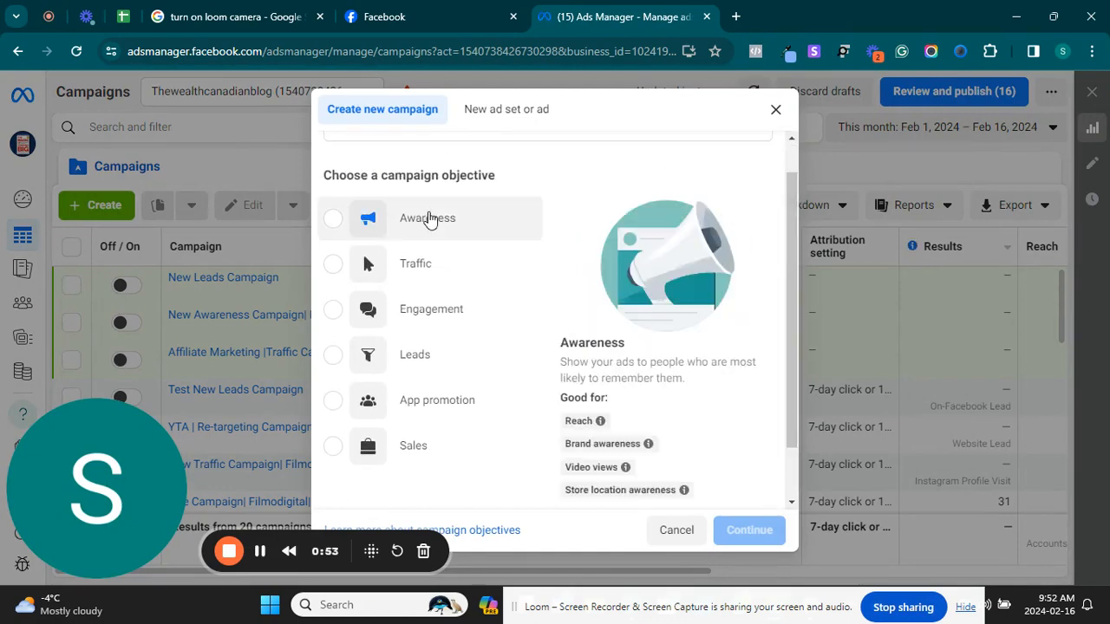
pyautogui.moveTo(407, 287)
pyautogui.moveTo(407, 319)
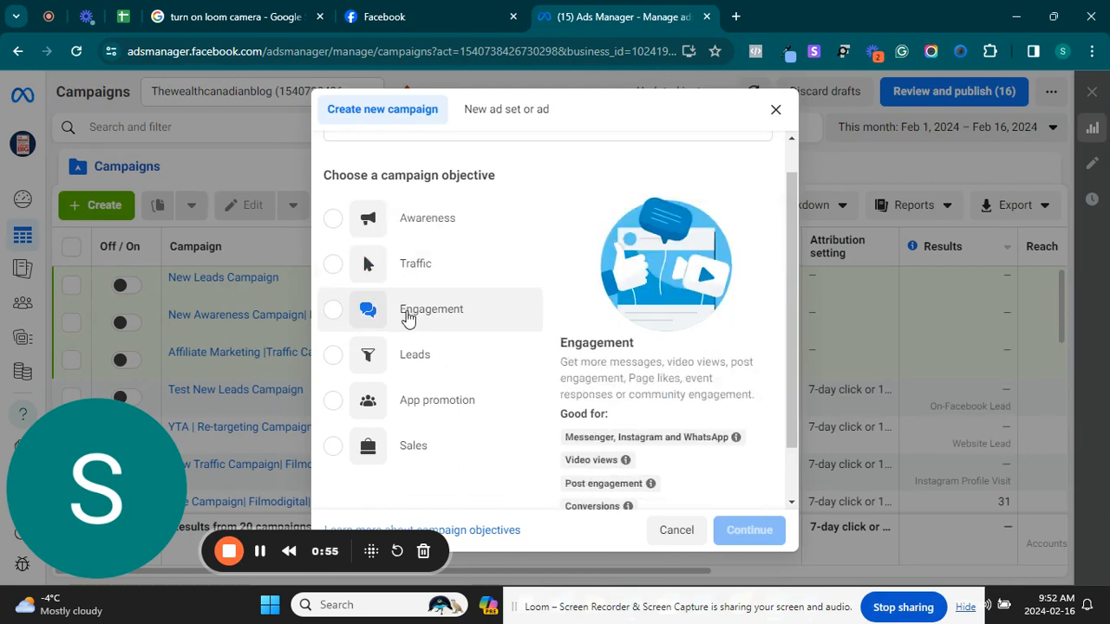
pyautogui.moveTo(405, 415)
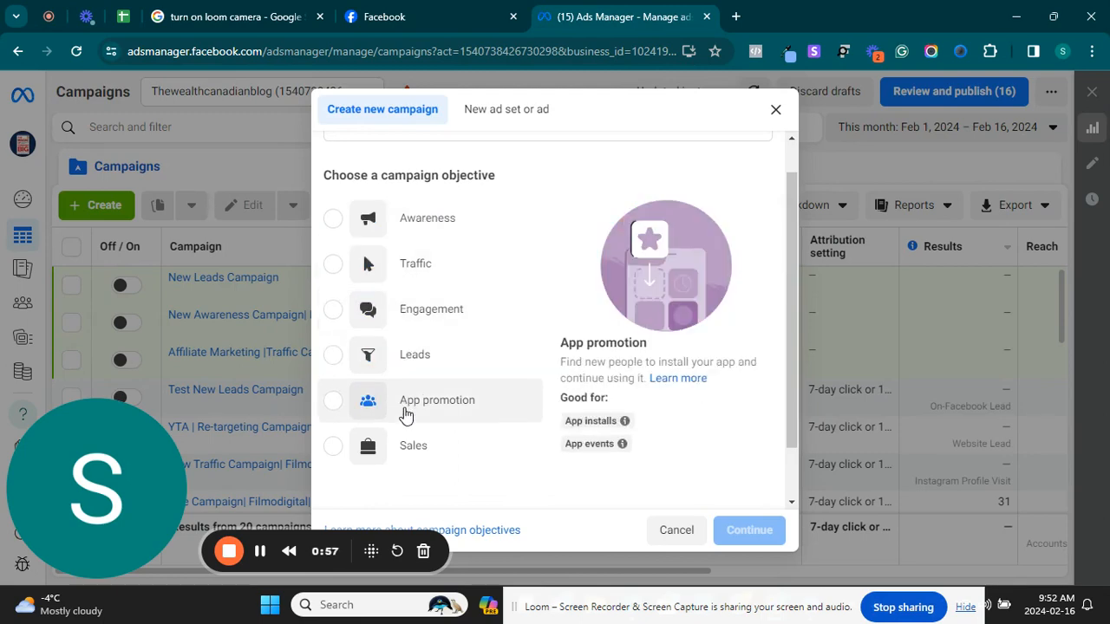
pyautogui.moveTo(404, 449)
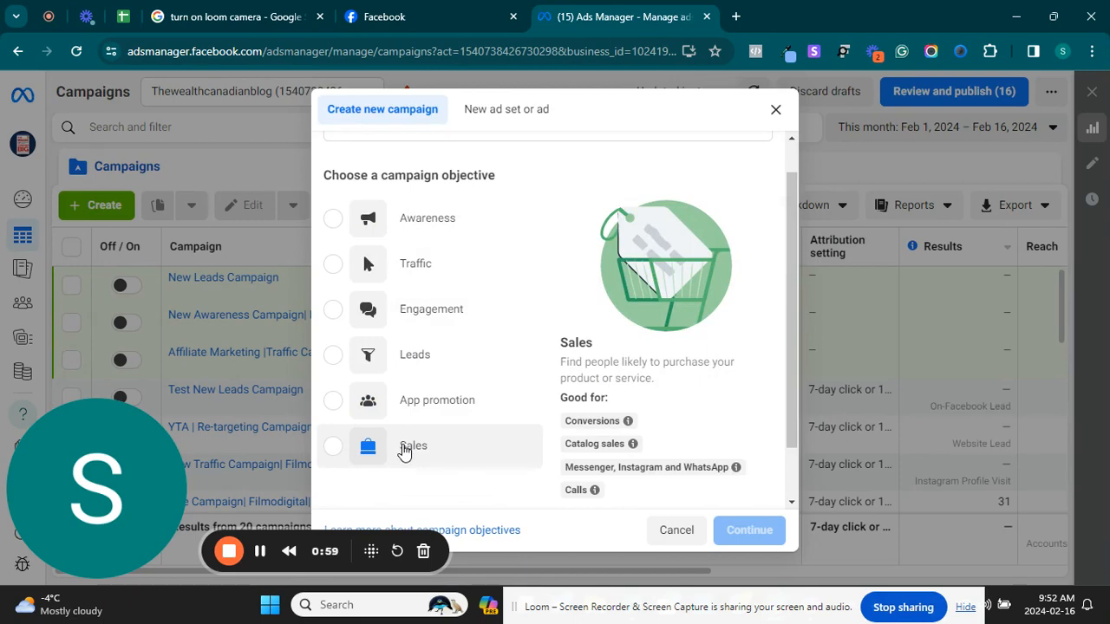
pyautogui.moveTo(347, 355)
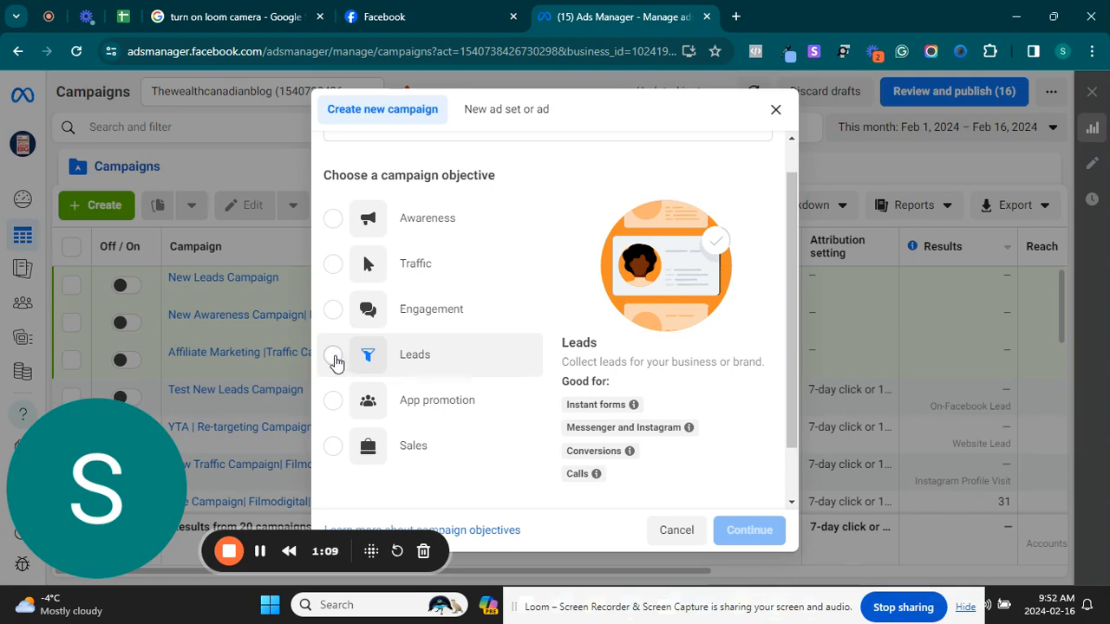
pyautogui.click(335, 360)
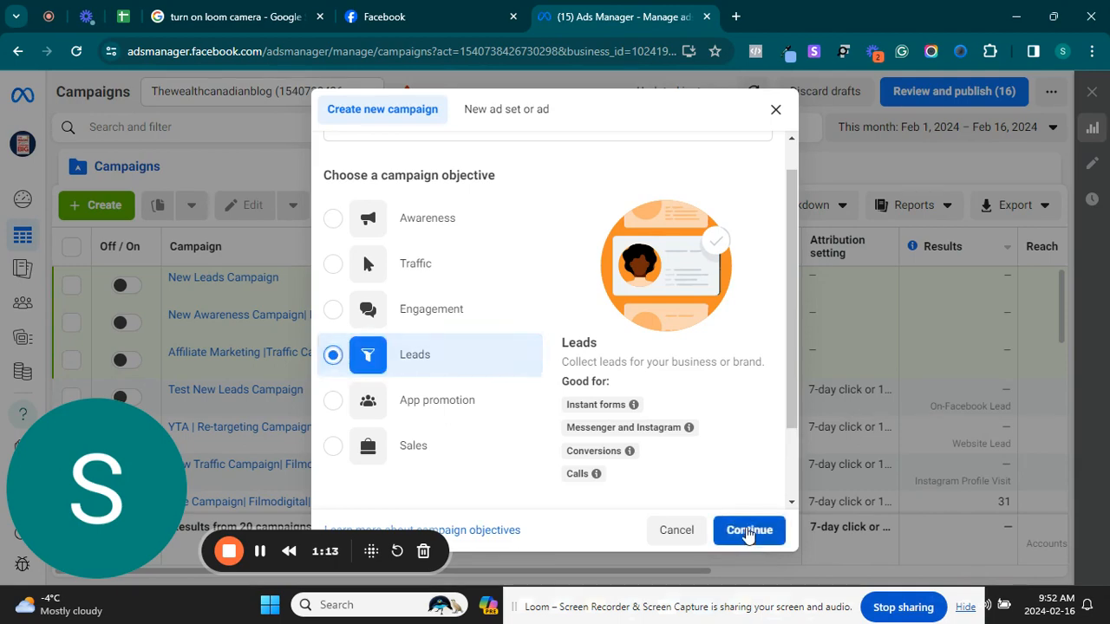
pyautogui.click(748, 530)
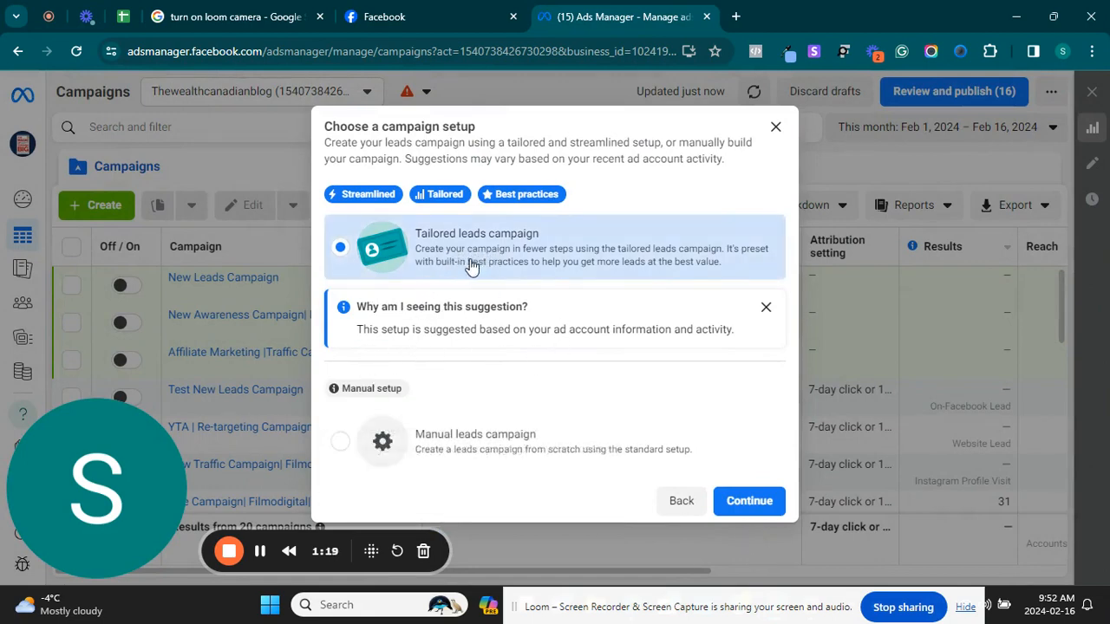
pyautogui.click(341, 445)
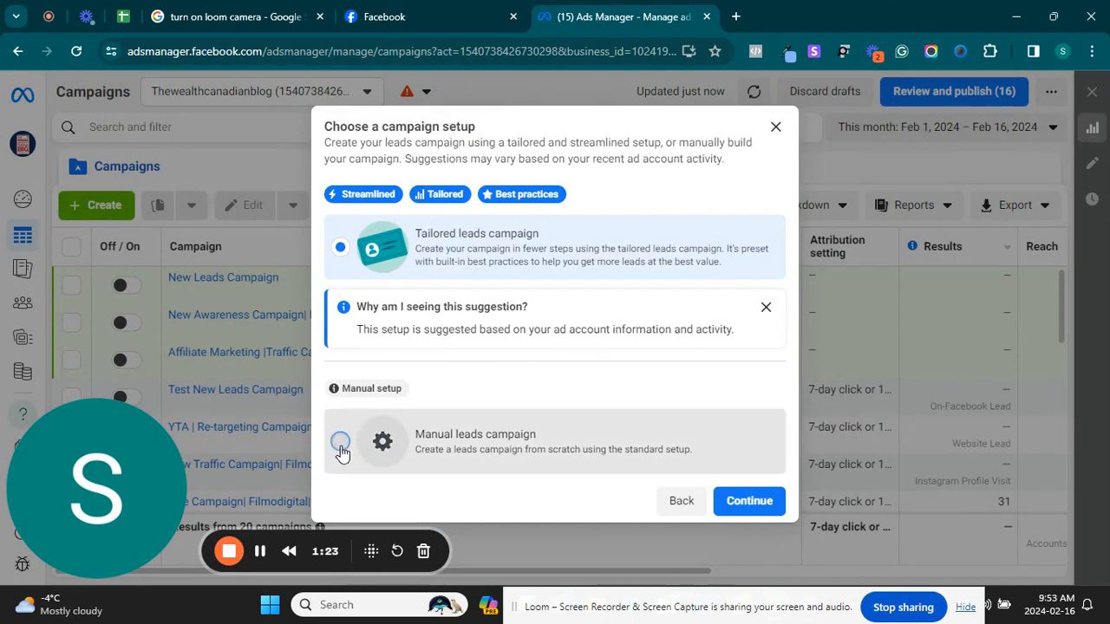
pyautogui.click(749, 509)
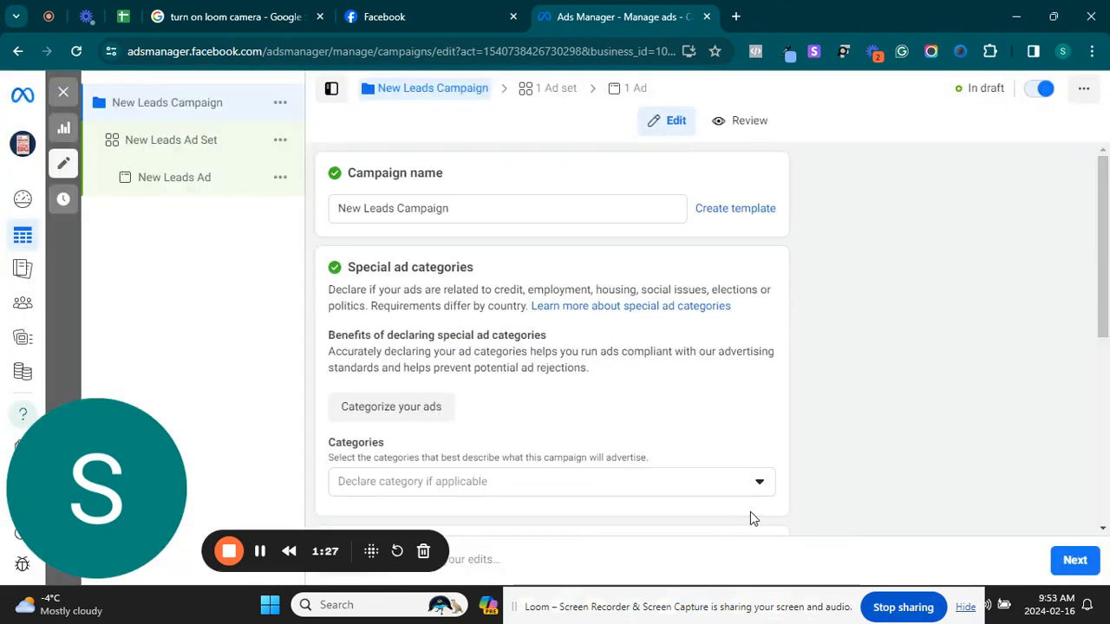
# Rename the campaign as "TEST 2 New Leads Campaign"
pyautogui.moveTo(1107, 256)
pyautogui.mouseDown()
pyautogui.moveTo(1107, 288)
pyautogui.moveTo(1105, 252)
pyautogui.mouseUp()
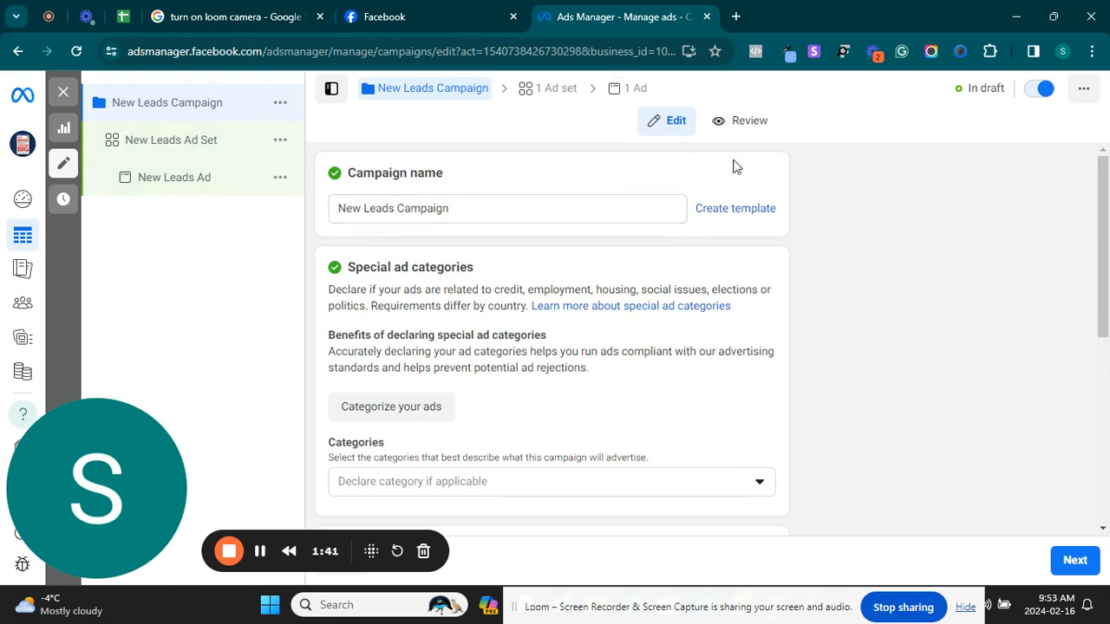
pyautogui.click(338, 208)
pyautogui.write('TEST')
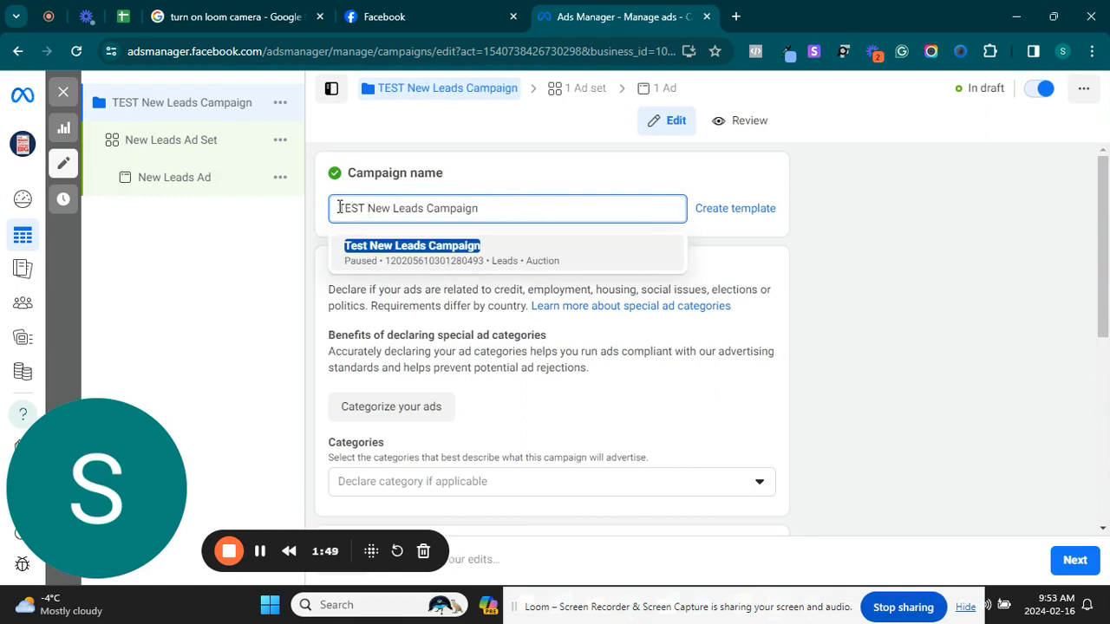
pyautogui.write(' 2M')
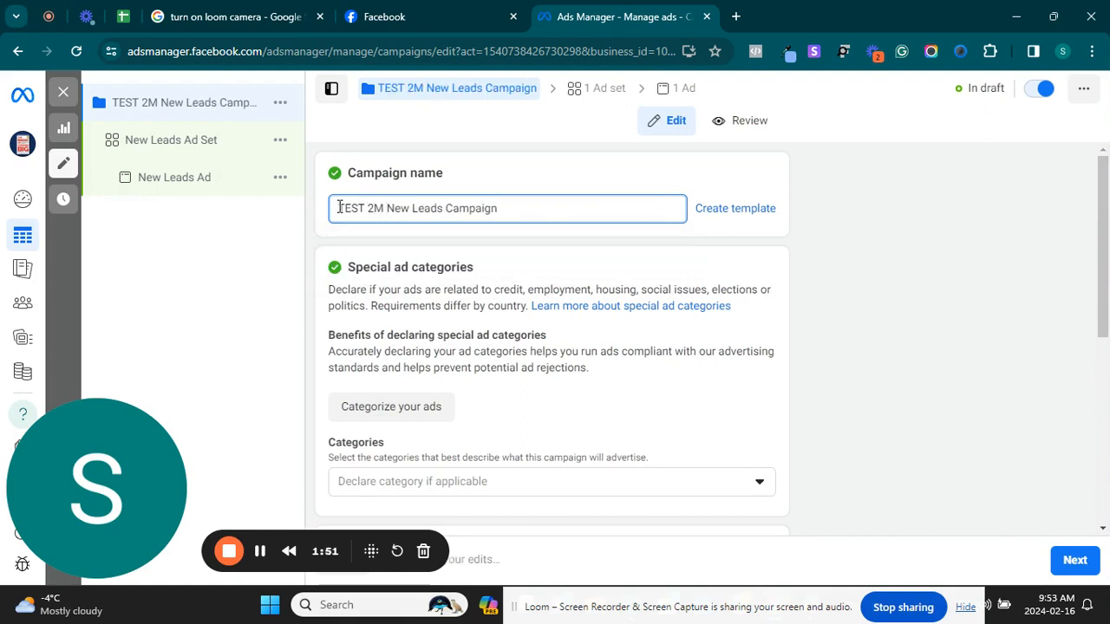
pyautogui.press('BackSpace')
pyautogui.press('BackSpace')
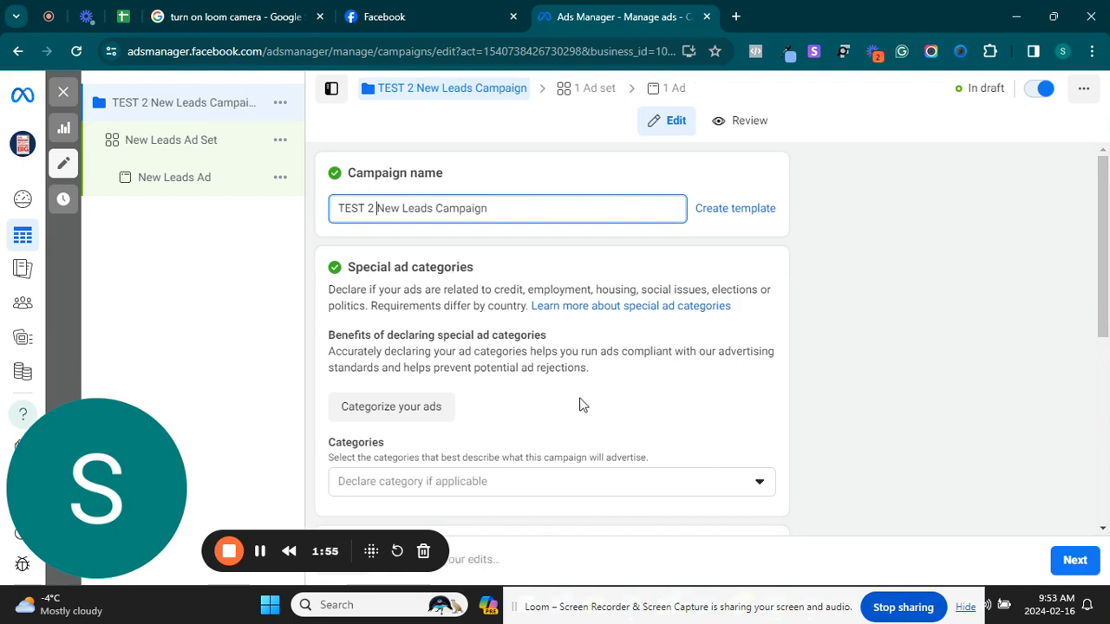
# Review the special ad categories without declaring one, leave the remaining campaign settings as they are, and continue to the ad set
pyautogui.moveTo(1106, 251); pyautogui.dragTo(1107, 390)
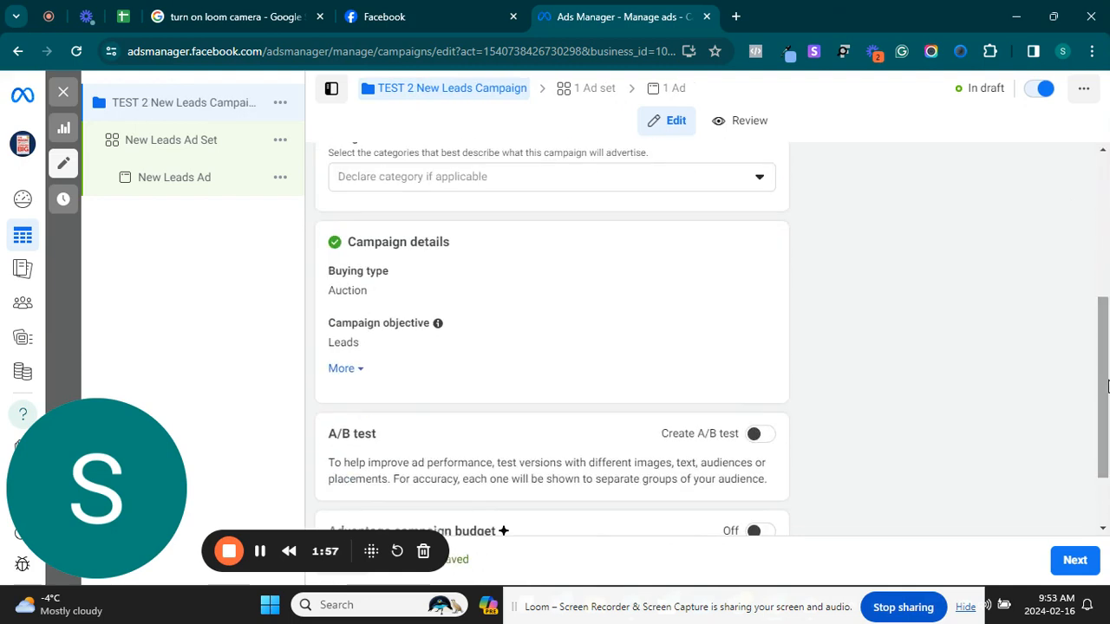
pyautogui.click(763, 179)
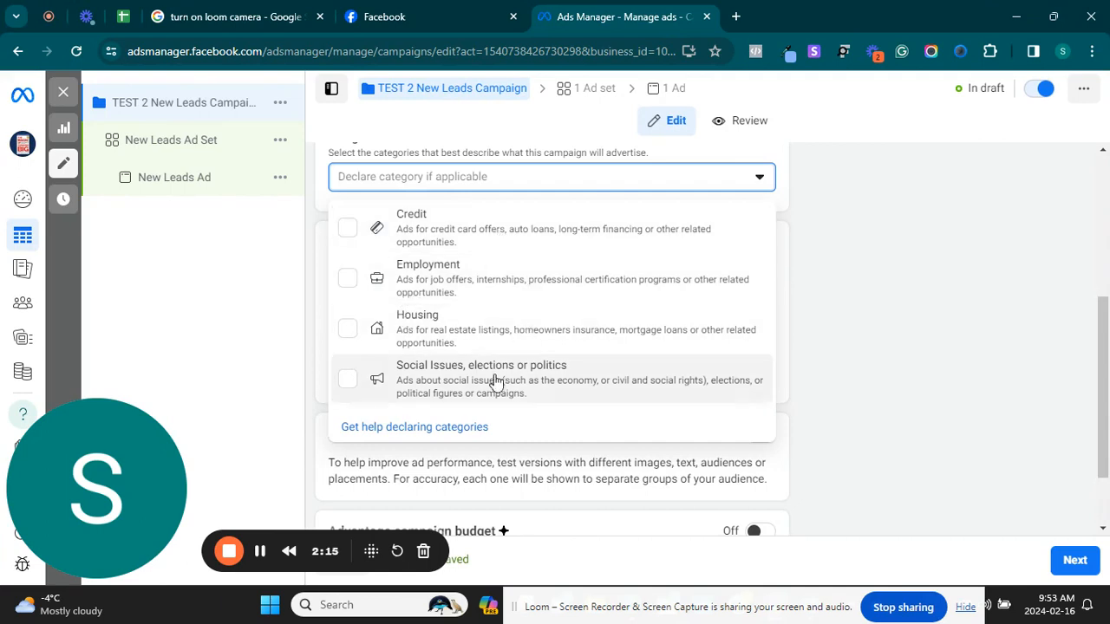
pyautogui.click(943, 296)
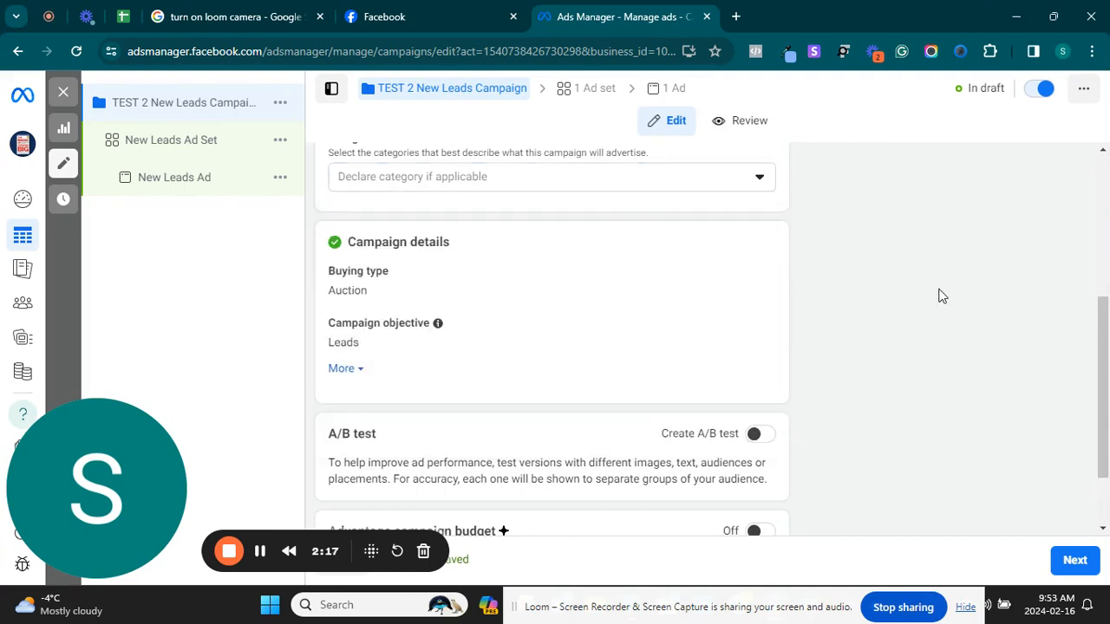
pyautogui.moveTo(1103, 352); pyautogui.dragTo(1094, 438)
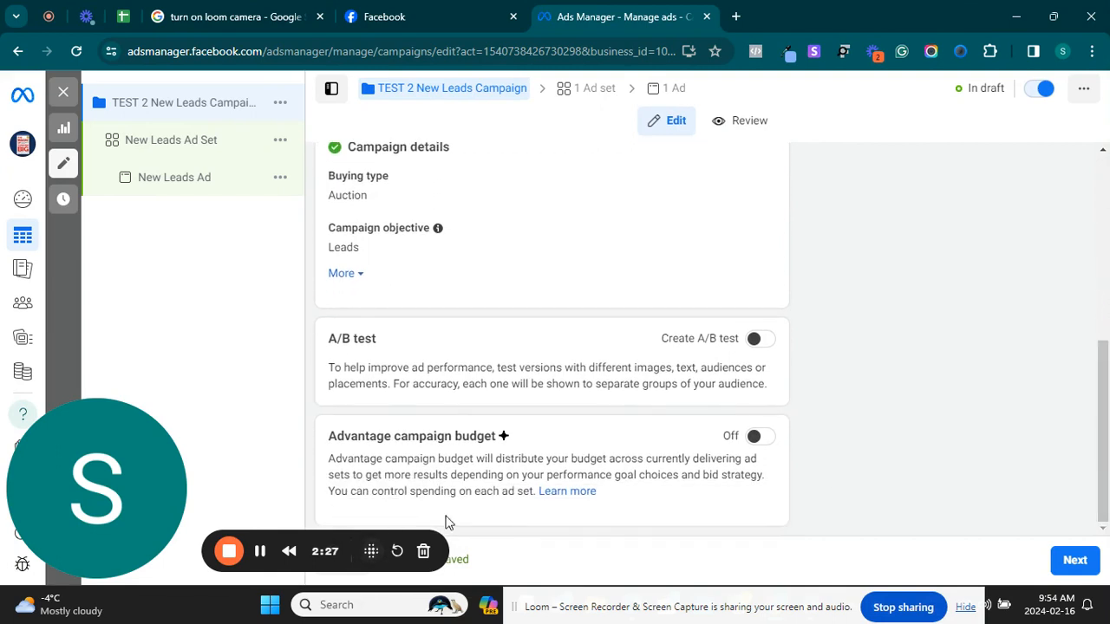
pyautogui.moveTo(322, 538)
pyautogui.mouseDown()
pyautogui.moveTo(844, 512)
pyautogui.moveTo(946, 340)
pyautogui.moveTo(1097, 459)
pyautogui.moveTo(486, 500)
pyautogui.moveTo(325, 540)
pyautogui.mouseUp()
pyautogui.click(1069, 563)
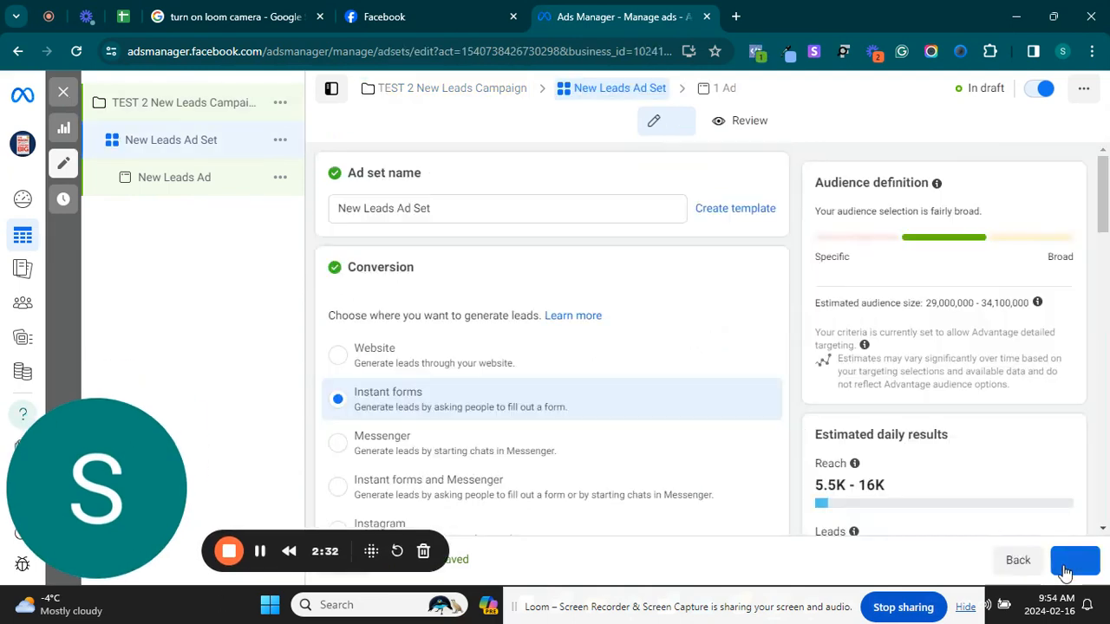
# Rename the ad set as "test2 New Leads Ad Set"
pyautogui.click(339, 212)
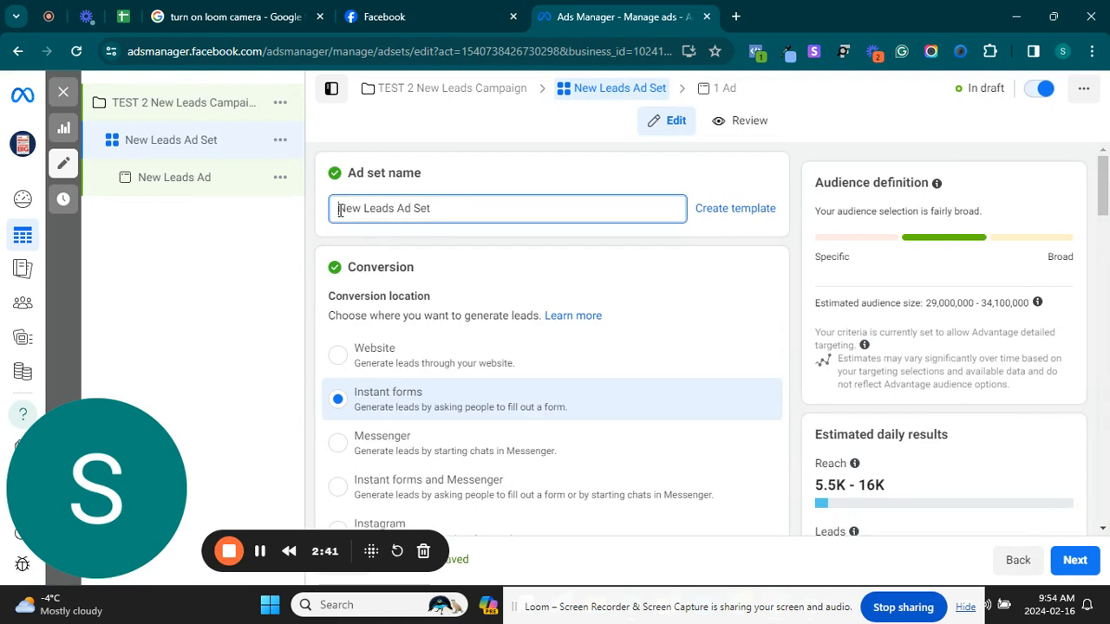
pyautogui.write('test')
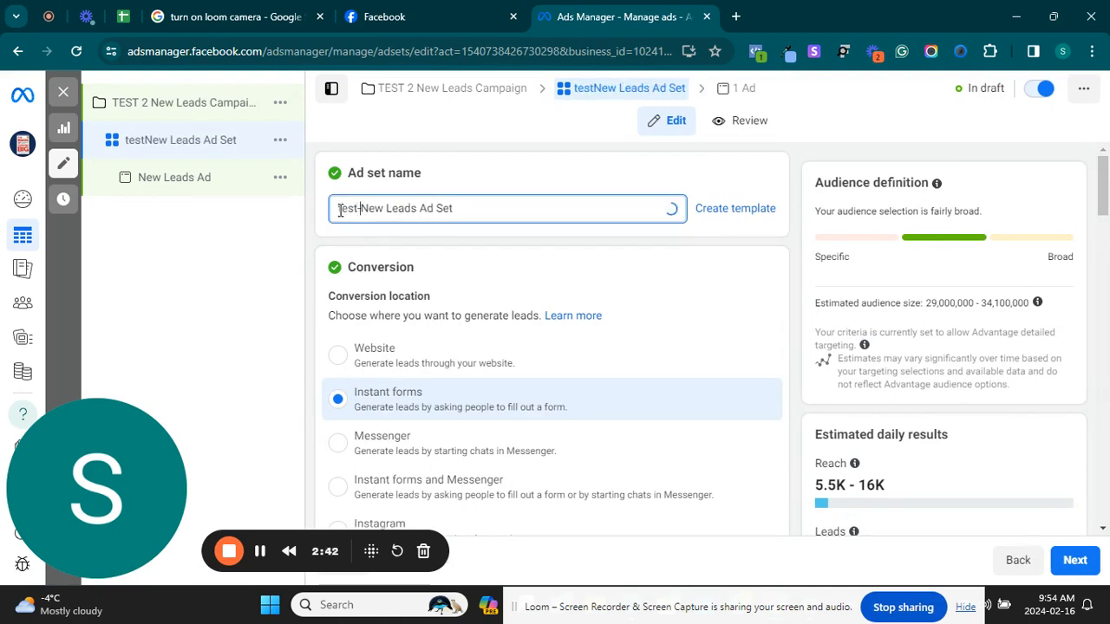
pyautogui.write('2')
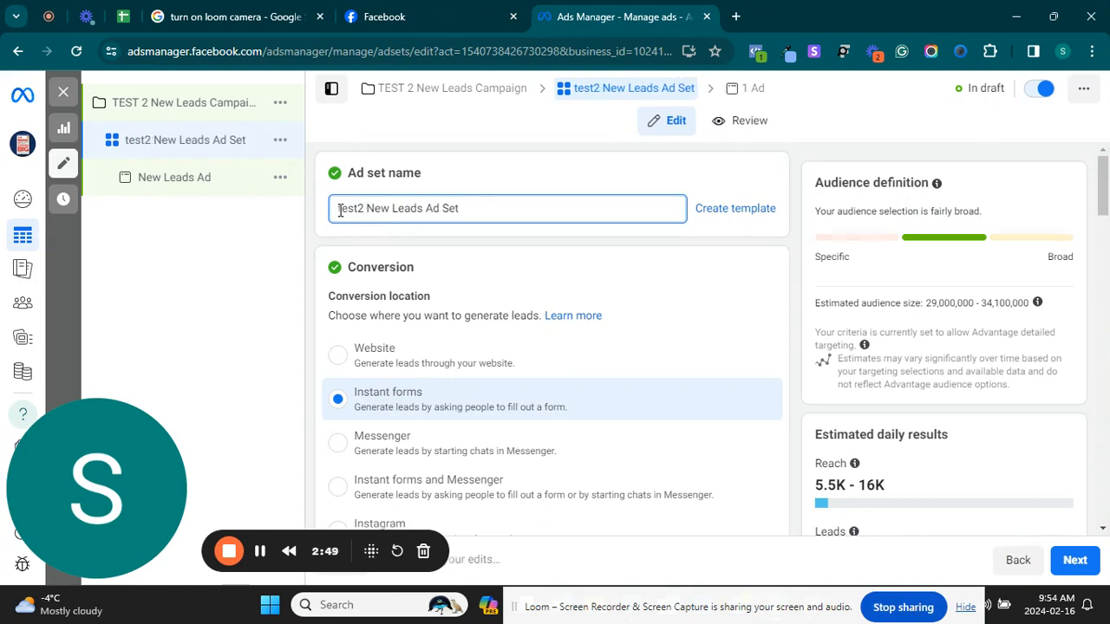
# Review the ad set's conversion location options and the Facebook Page used for the leads
pyautogui.moveTo(1106, 177)
pyautogui.mouseDown()
pyautogui.moveTo(1106, 200)
pyautogui.moveTo(1091, 188)
pyautogui.mouseUp()
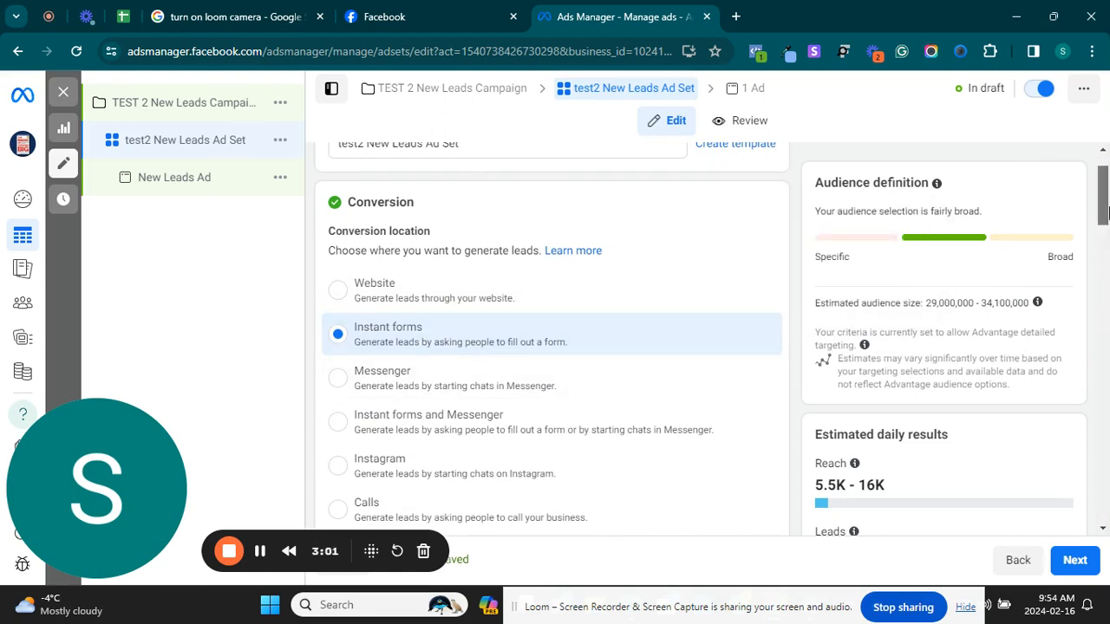
pyautogui.moveTo(1103, 210)
pyautogui.mouseDown()
pyautogui.moveTo(1103, 250)
pyautogui.moveTo(1102, 198)
pyautogui.mouseUp()
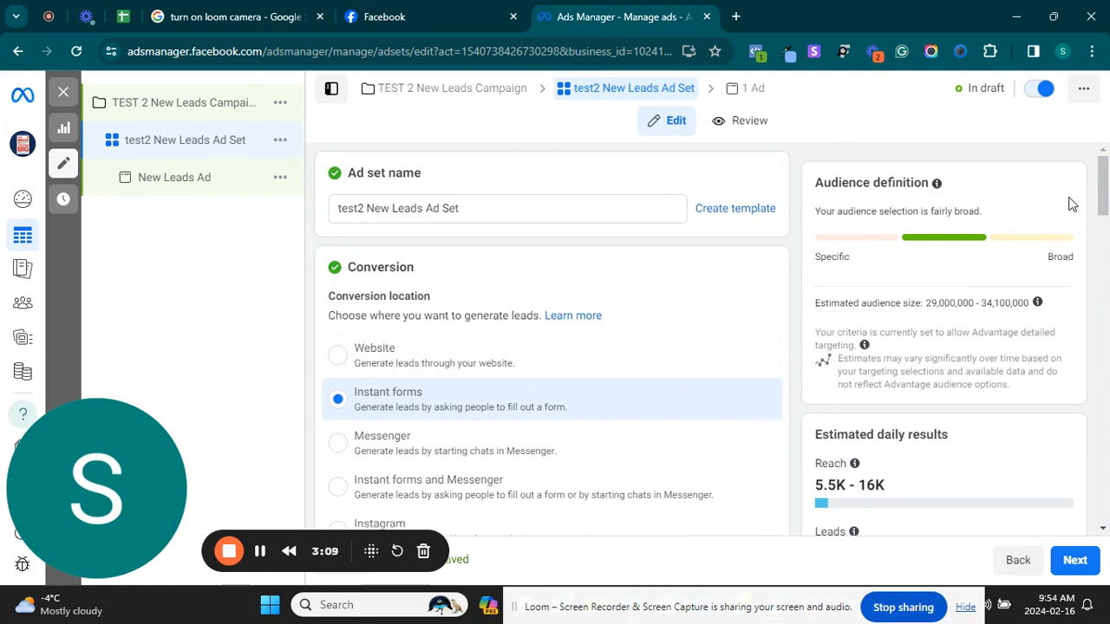
pyautogui.moveTo(1105, 194); pyautogui.dragTo(1107, 217)
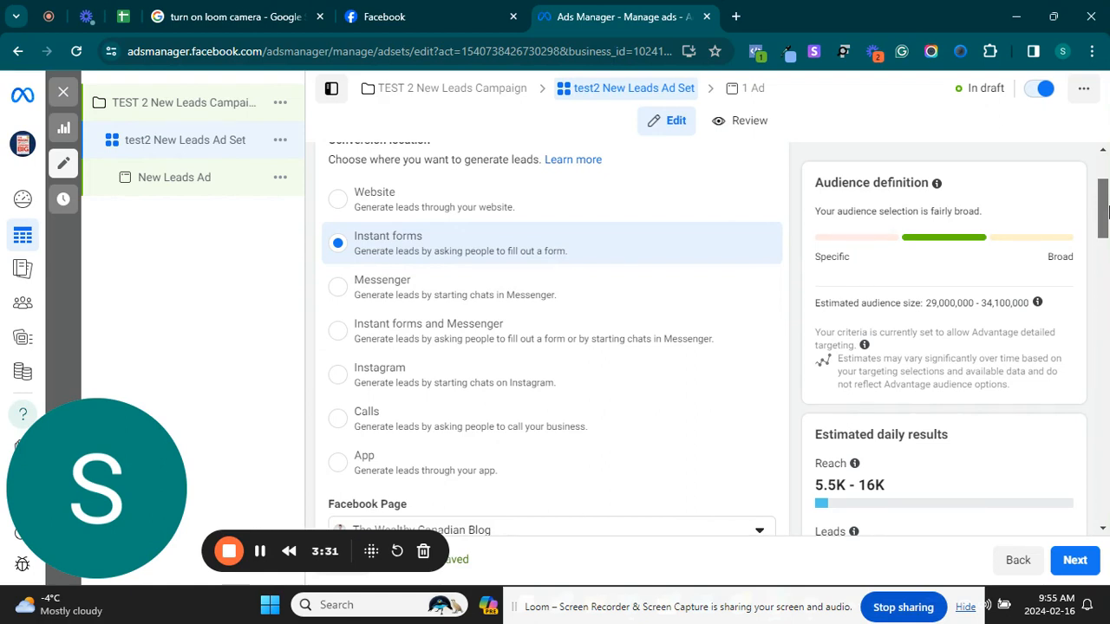
pyautogui.scroll(-3, 1106, 213)
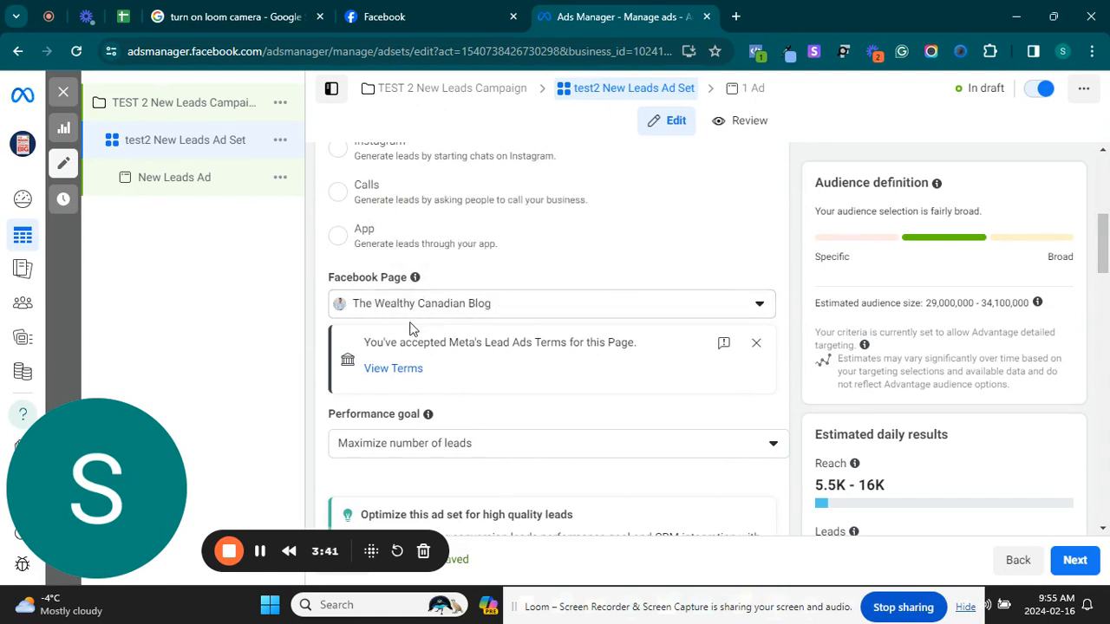
# Try the "Maximize number of conversion leads" performance goal and switch back to "Maximize number of leads"
pyautogui.moveTo(1102, 234); pyautogui.dragTo(1100, 275)
pyautogui.click(768, 206)
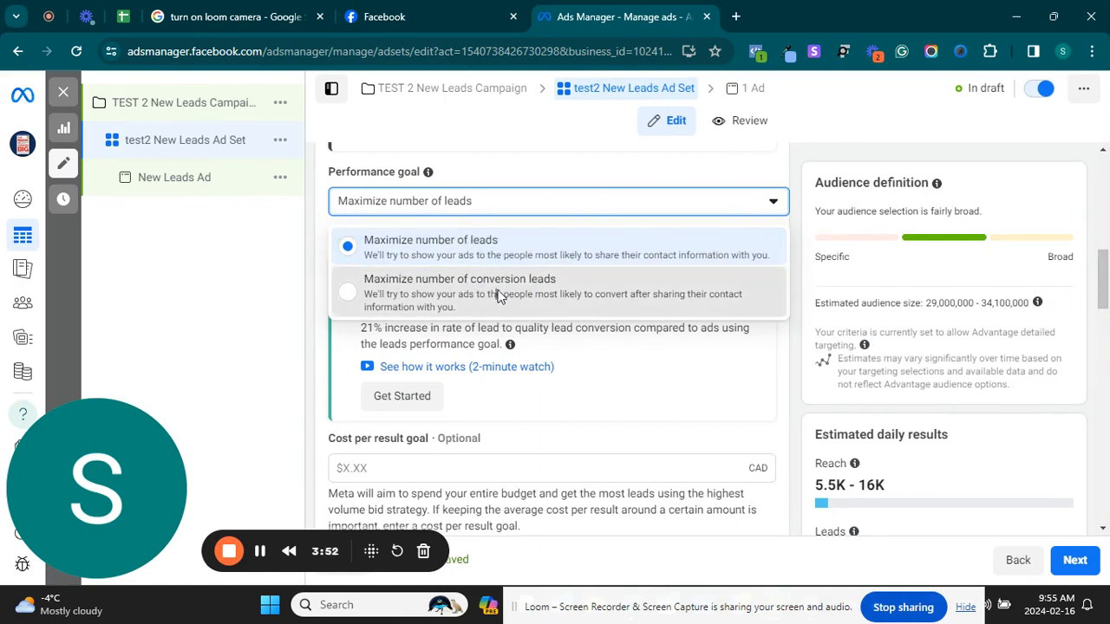
pyautogui.click(501, 294)
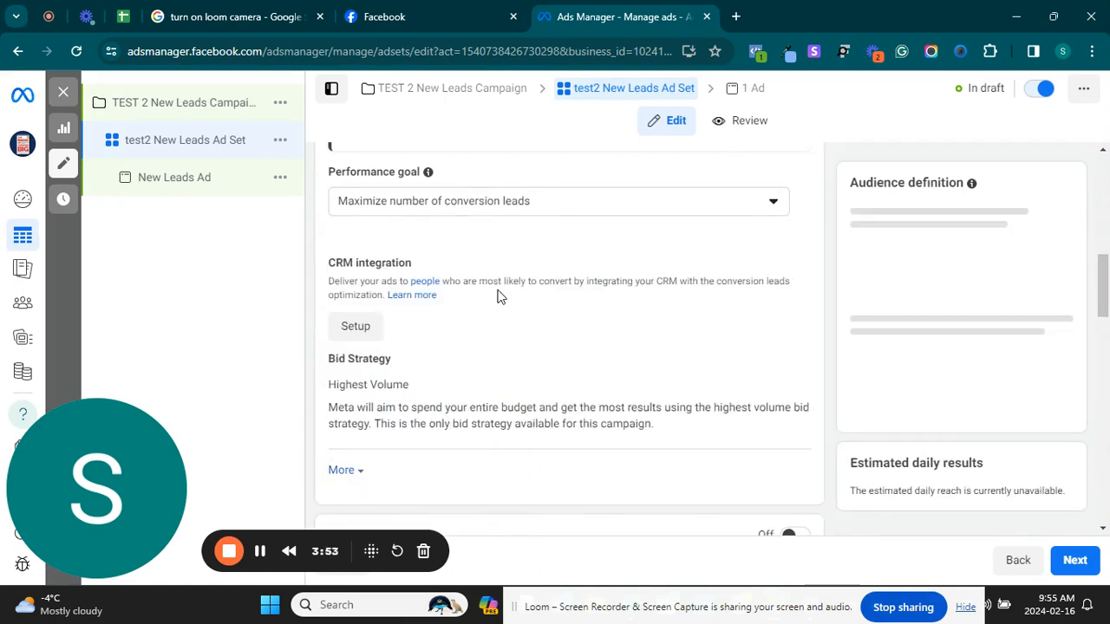
pyautogui.click(742, 214)
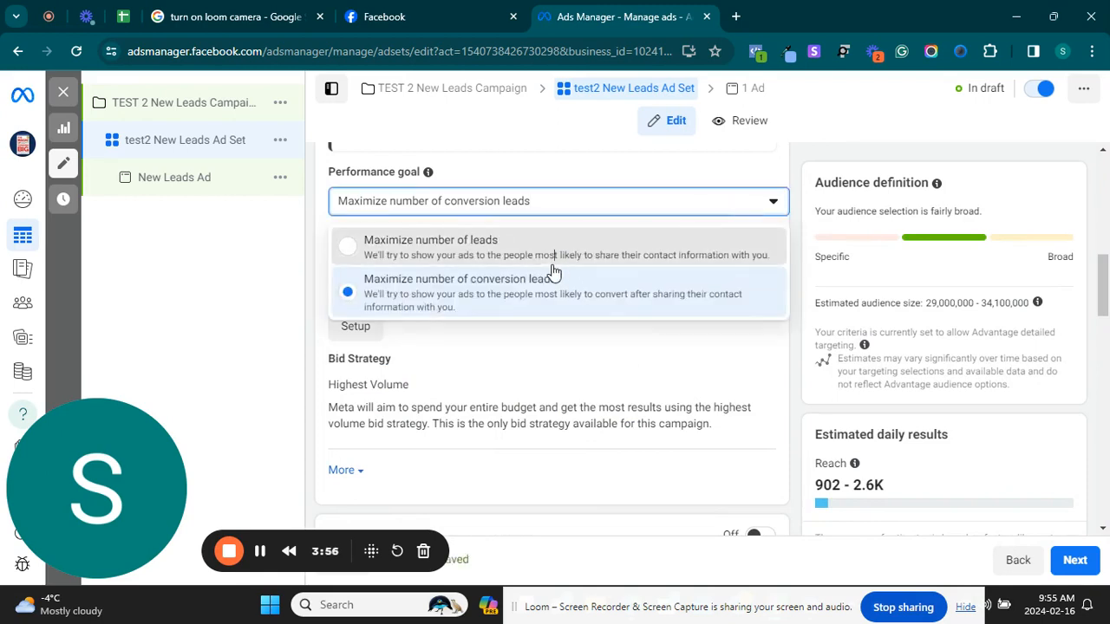
pyautogui.click(550, 260)
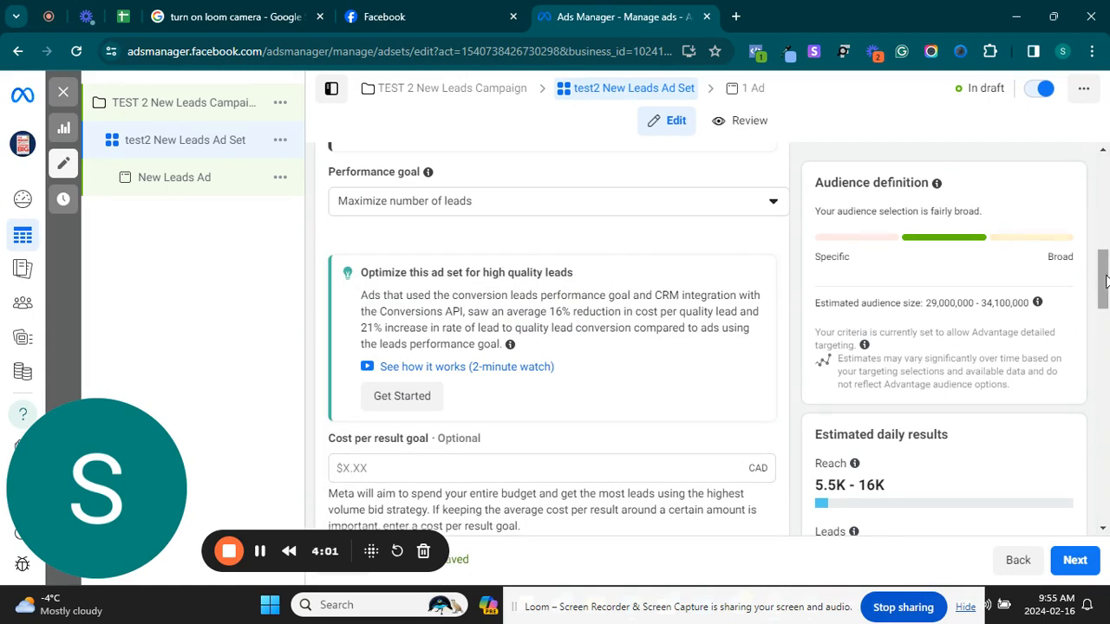
# Set the ad set's daily budget to $5 CAD and dismiss the zero-leads warning
pyautogui.moveTo(1105, 279); pyautogui.dragTo(1088, 364)
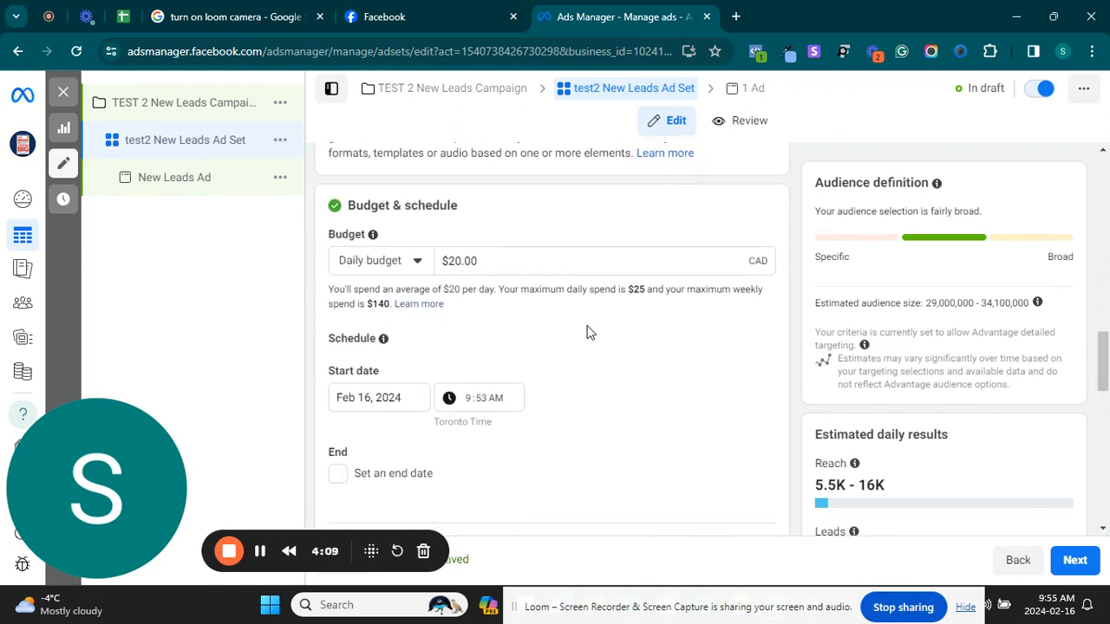
pyautogui.moveTo(510, 281); pyautogui.dragTo(512, 255)
pyautogui.click(512, 255)
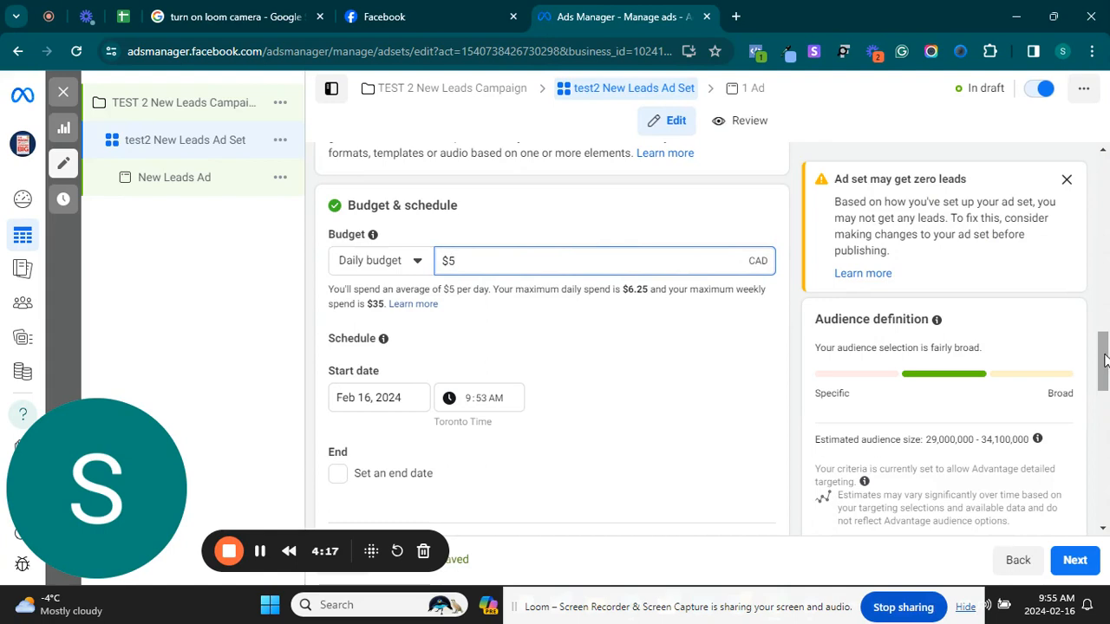
pyautogui.click(1066, 181)
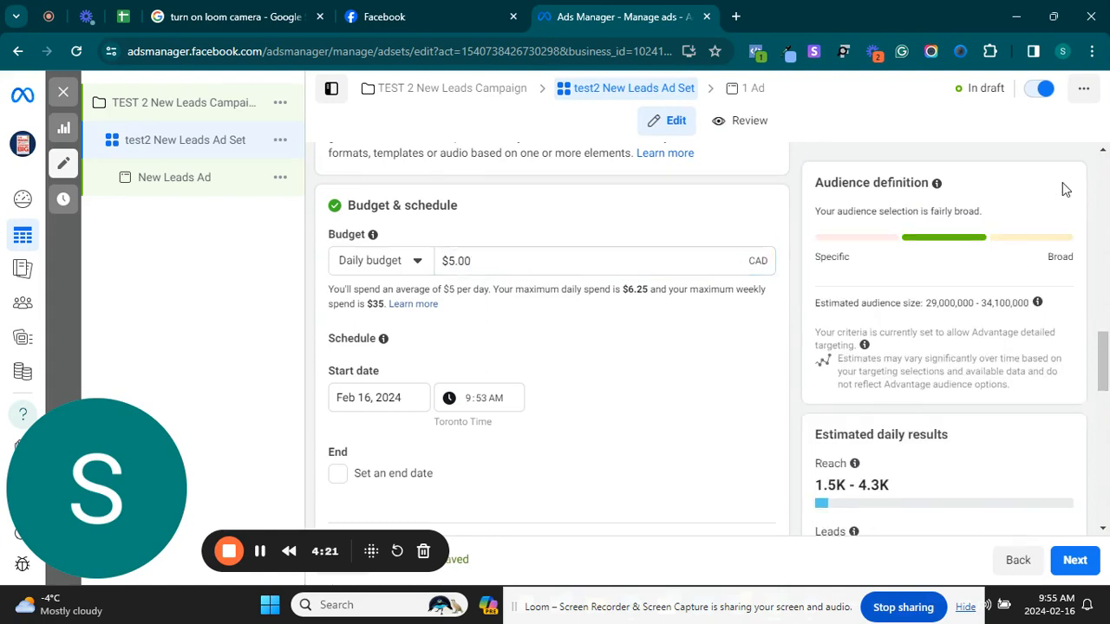
# Enable an end date in the ad set's schedule and disable it again
pyautogui.moveTo(1103, 379)
pyautogui.mouseDown()
pyautogui.moveTo(1102, 409)
pyautogui.moveTo(1102, 378)
pyautogui.mouseUp()
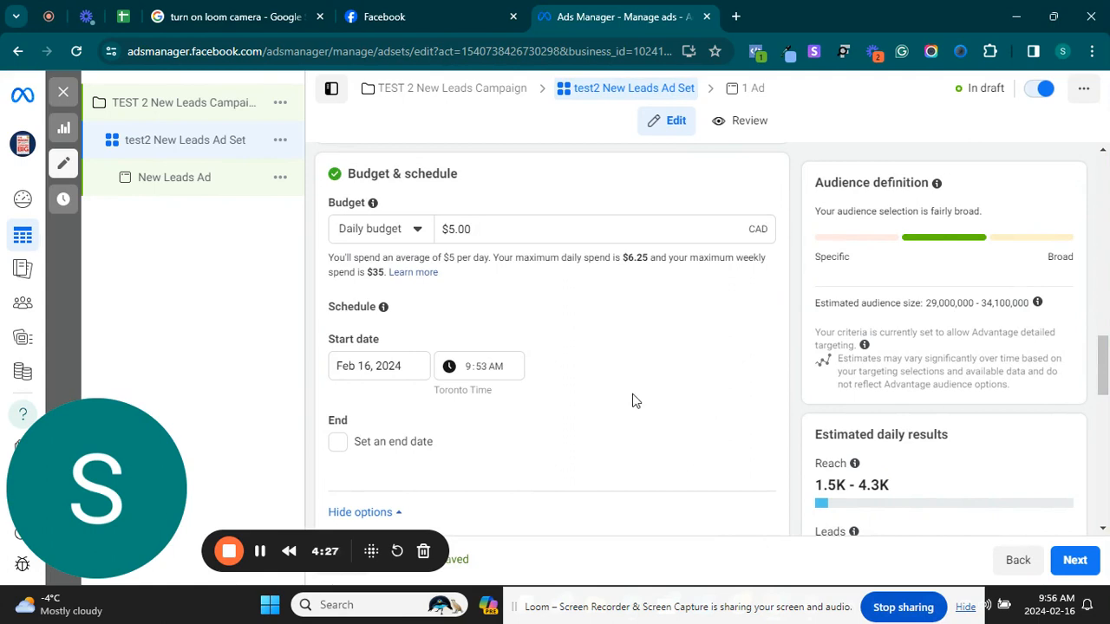
pyautogui.click(338, 444)
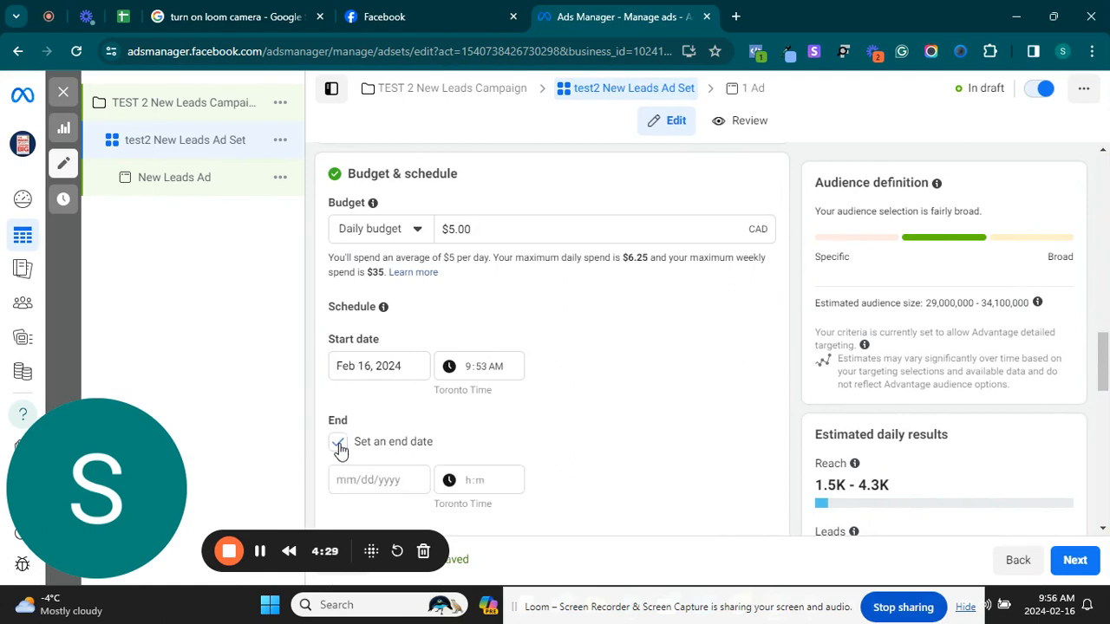
pyautogui.click(338, 443)
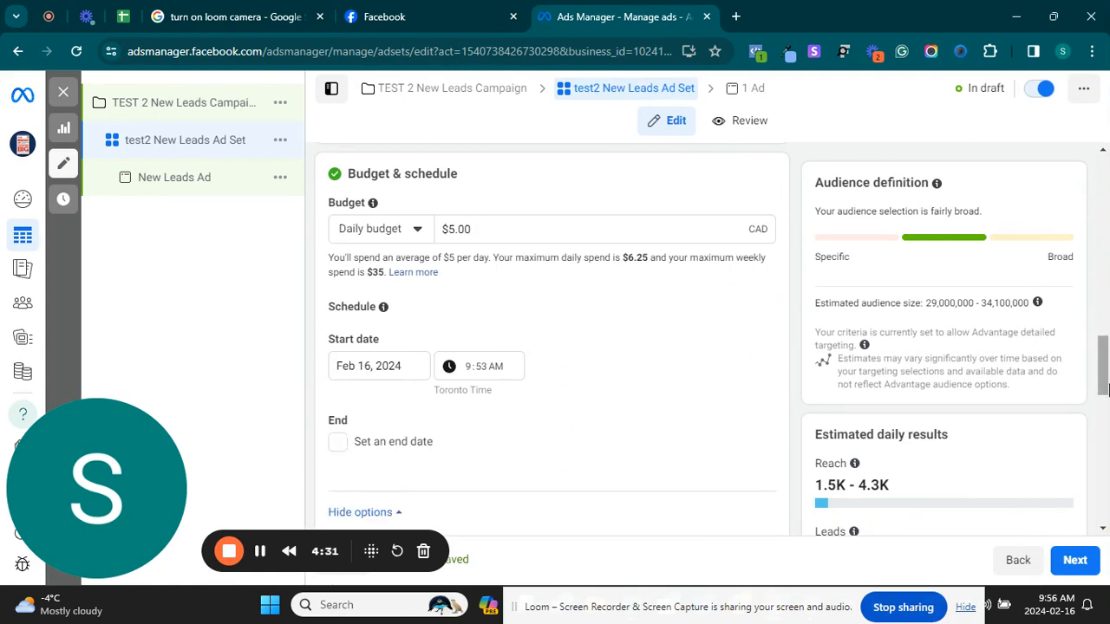
# Dismiss the budget scheduling tip and remove Canada from the ad set's audience locations
pyautogui.moveTo(1105, 375); pyautogui.dragTo(1106, 433)
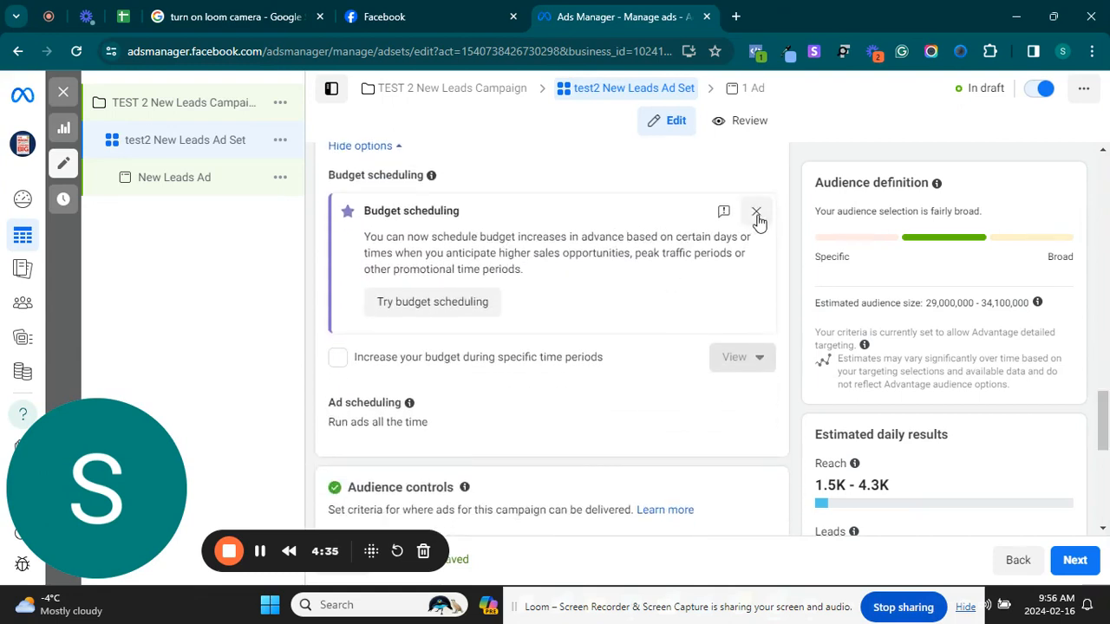
pyautogui.click(755, 212)
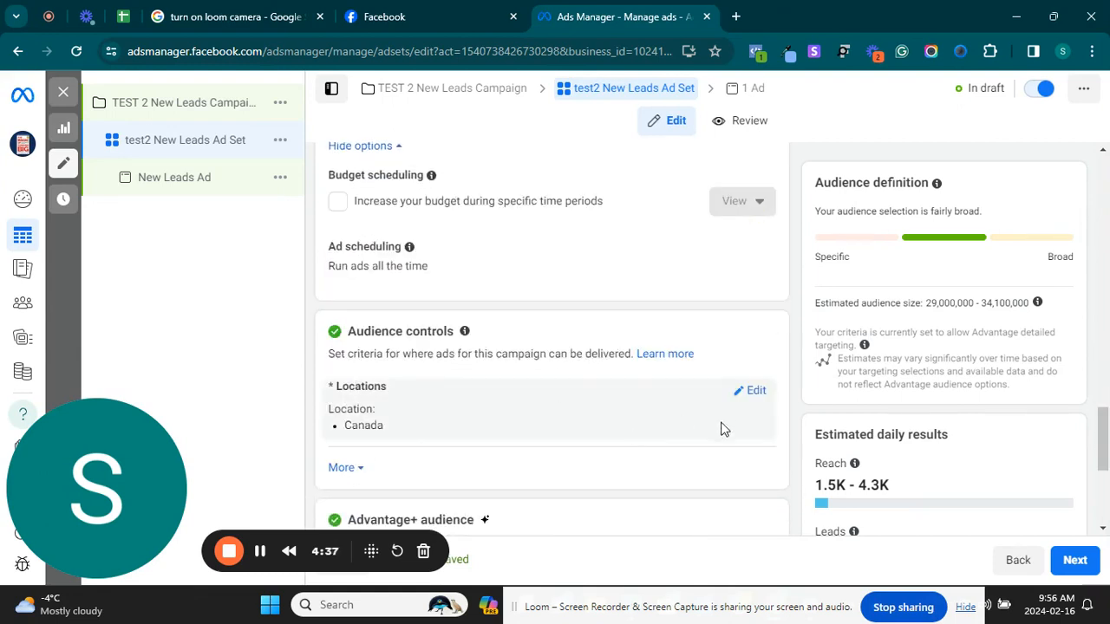
pyautogui.click(753, 392)
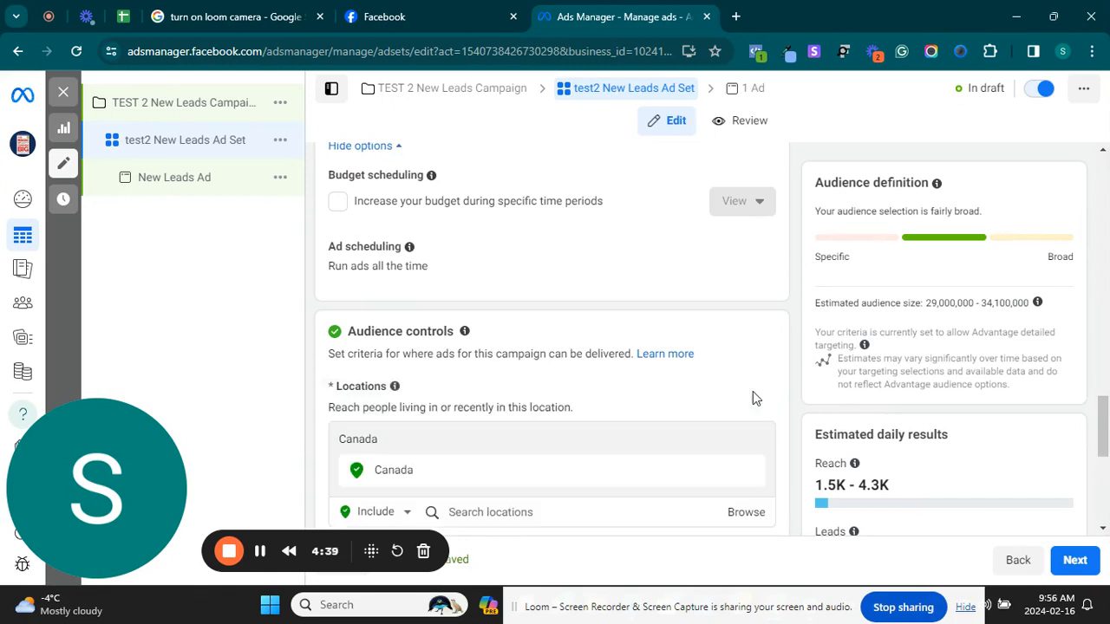
pyautogui.scroll(-1, 1103, 422)
pyautogui.scroll(-3, 1103, 422)
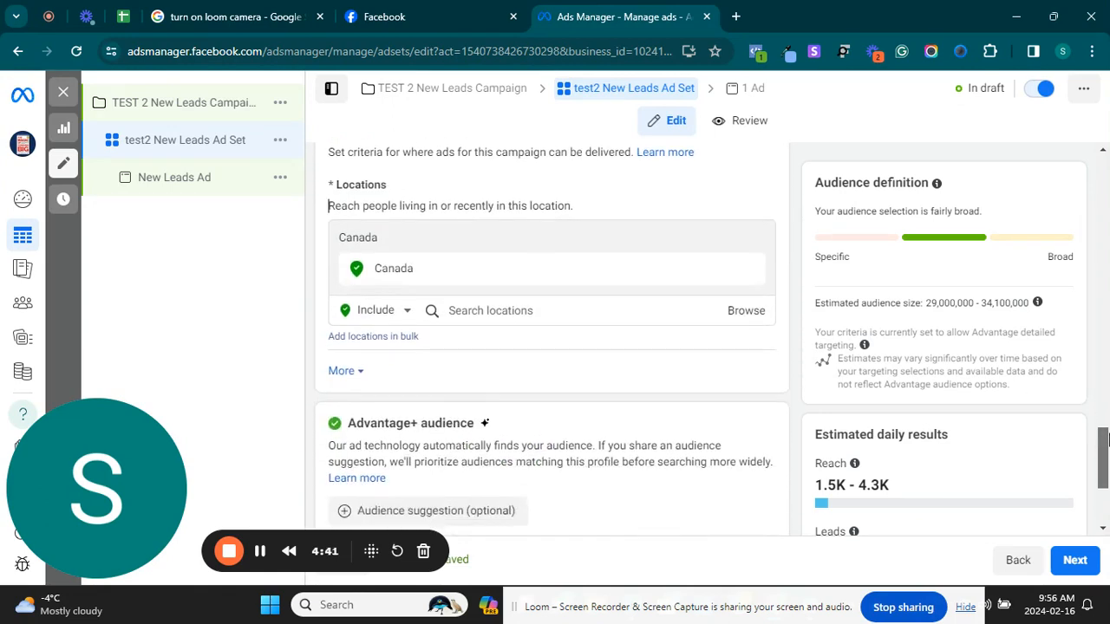
pyautogui.click(425, 211)
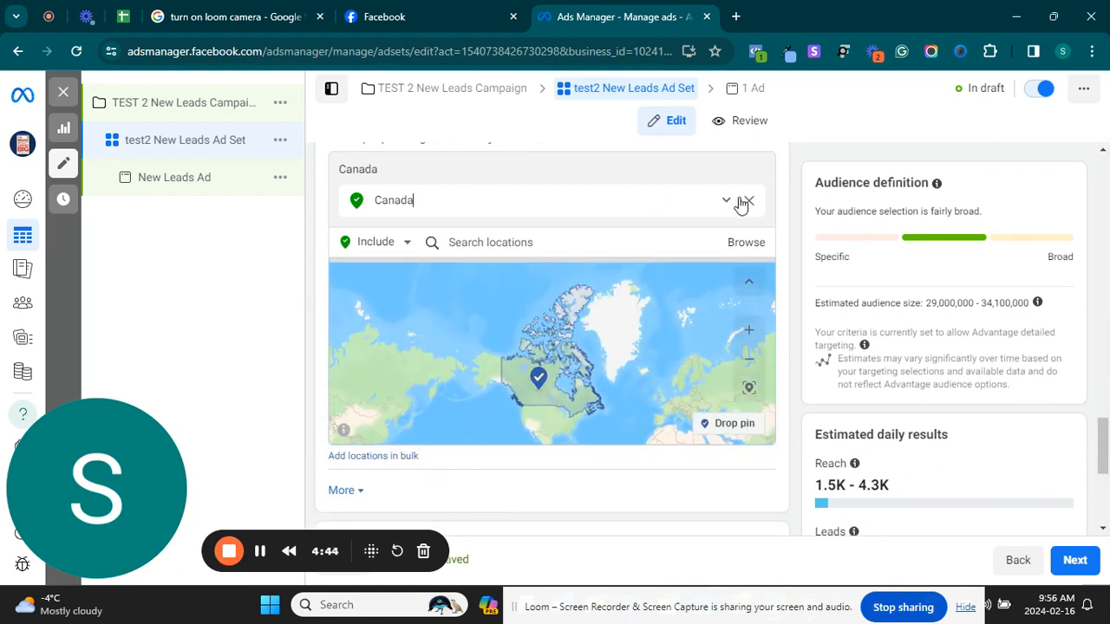
pyautogui.click(750, 201)
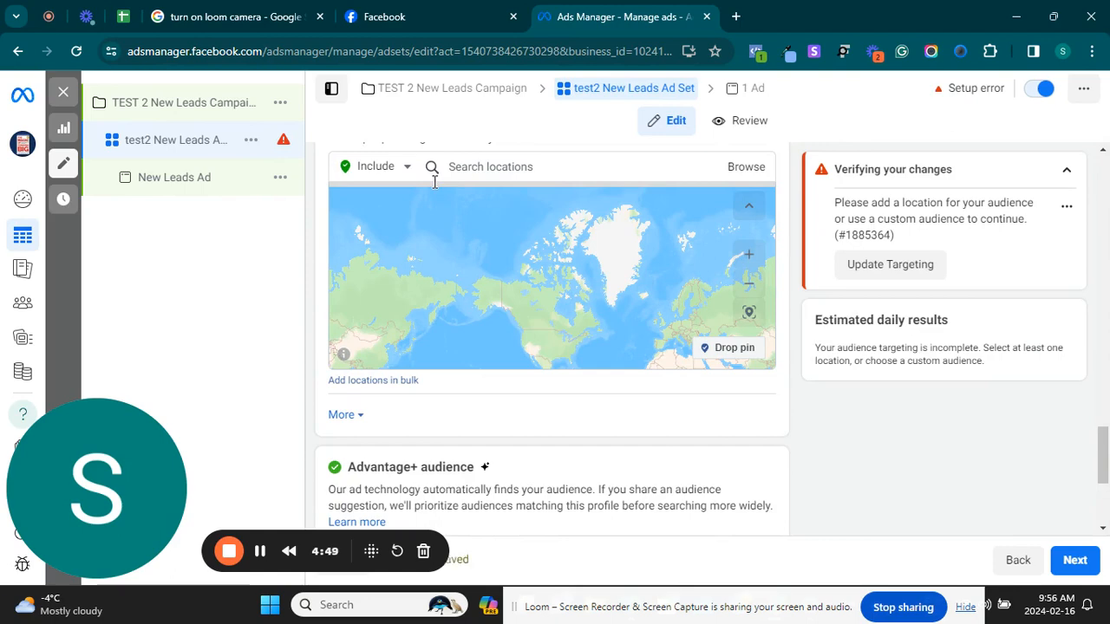
# Add the city of Toronto, Ontario, Canada as an included audience location
pyautogui.click(494, 166)
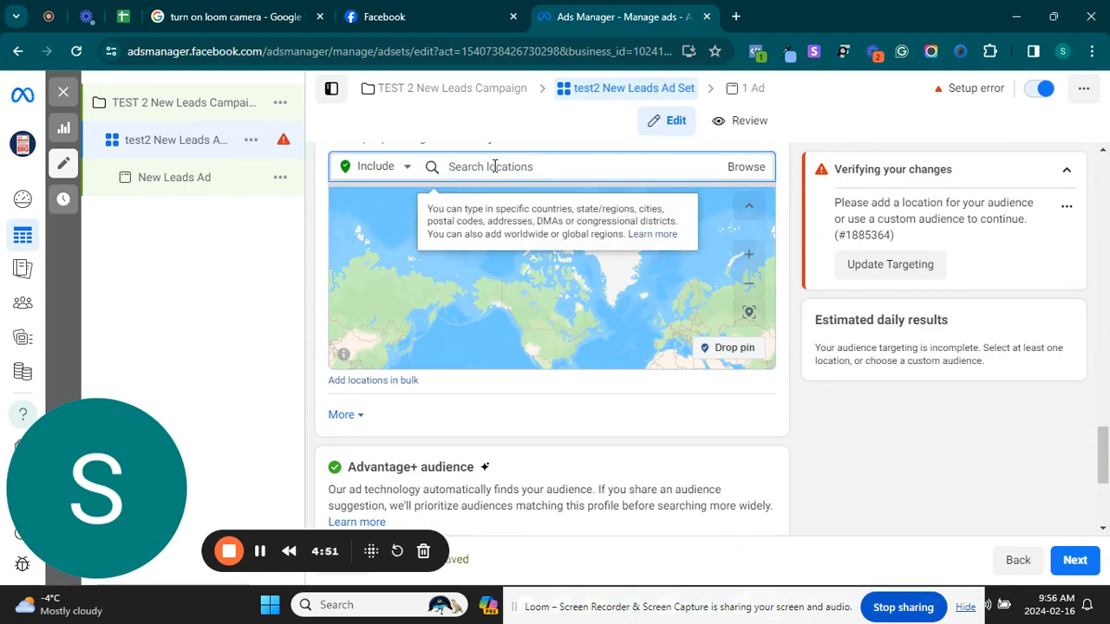
pyautogui.write('toronto')
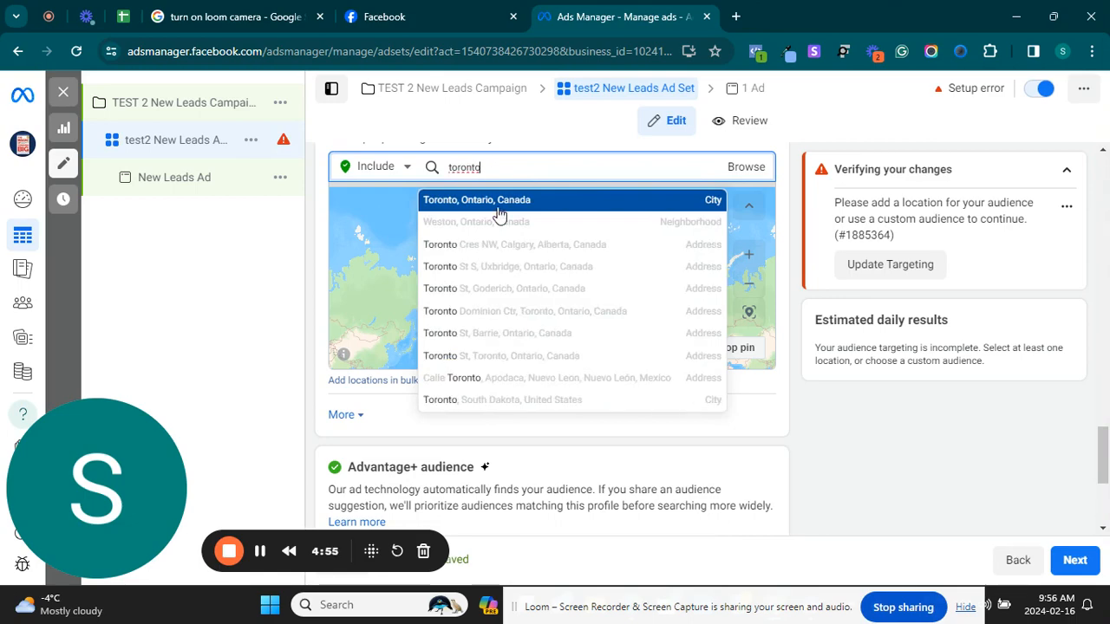
pyautogui.click(499, 206)
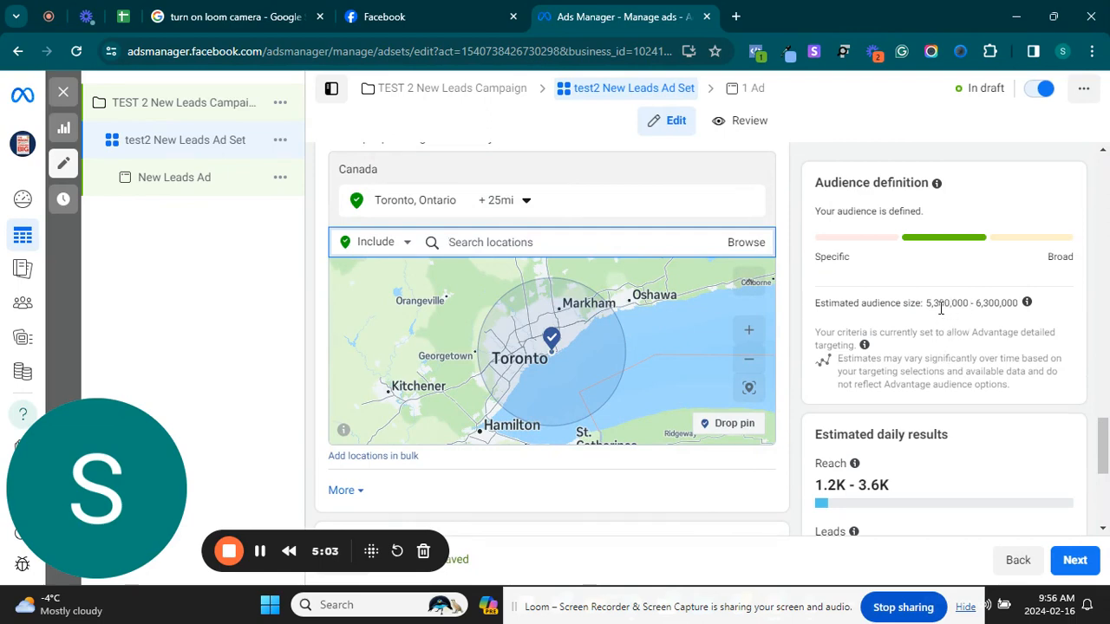
# Include the city of Calgary, Alberta, Canada as a second audience location
pyautogui.moveTo(1104, 418); pyautogui.dragTo(1104, 502)
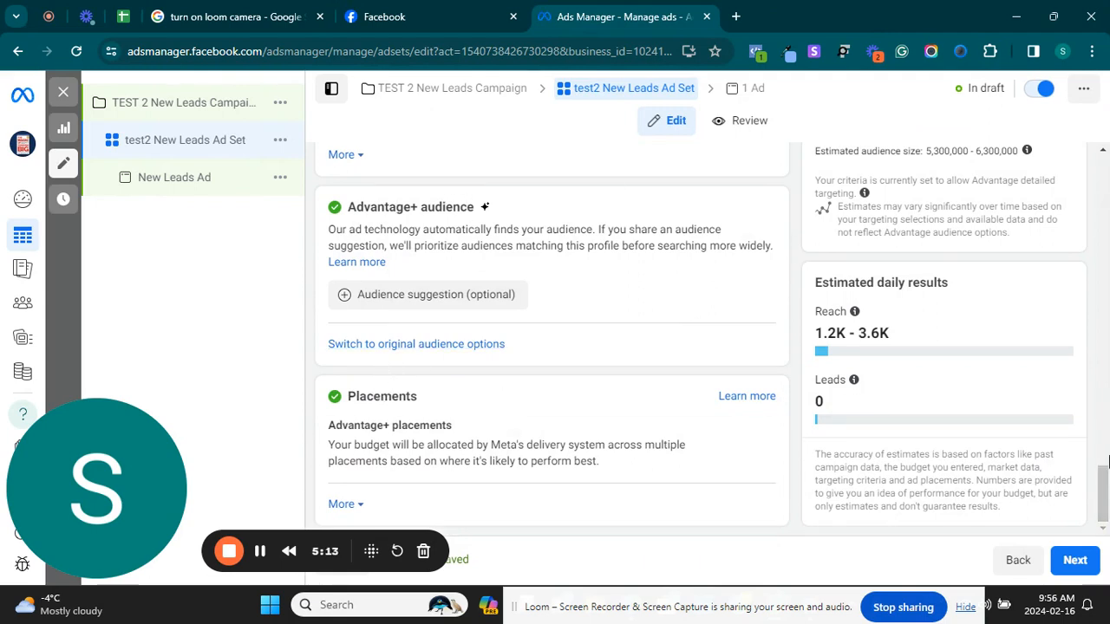
pyautogui.moveTo(1106, 464); pyautogui.dragTo(1100, 432)
pyautogui.click(518, 330)
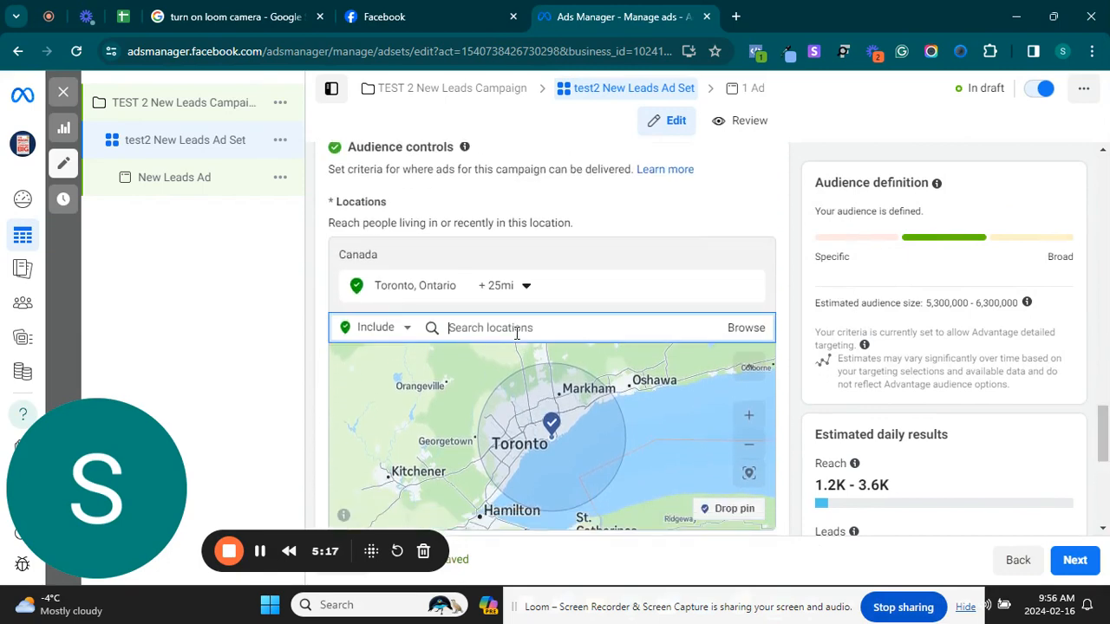
pyautogui.write('calgary')
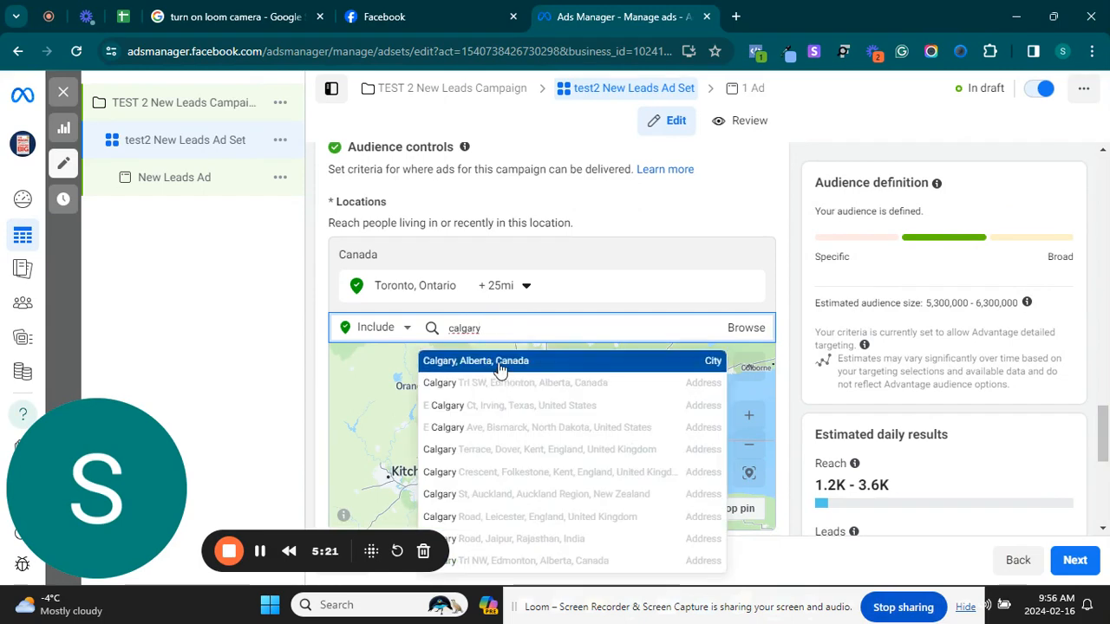
pyautogui.click(499, 361)
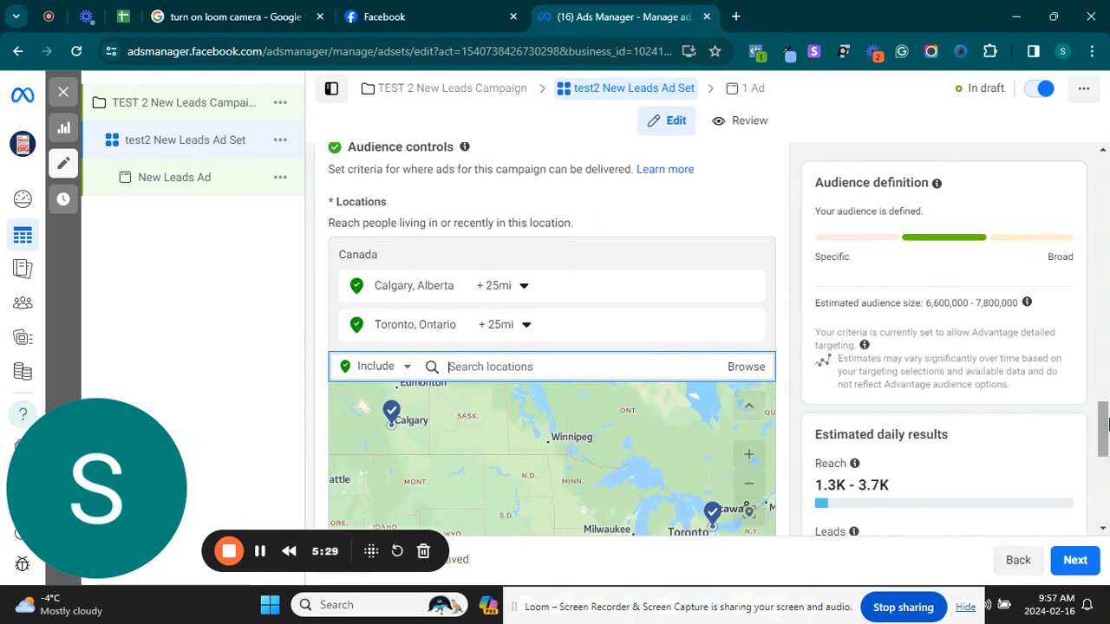
# Switch the ad set from Advantage+ audience to the original audience options
pyautogui.scroll(-3, 780, 485)
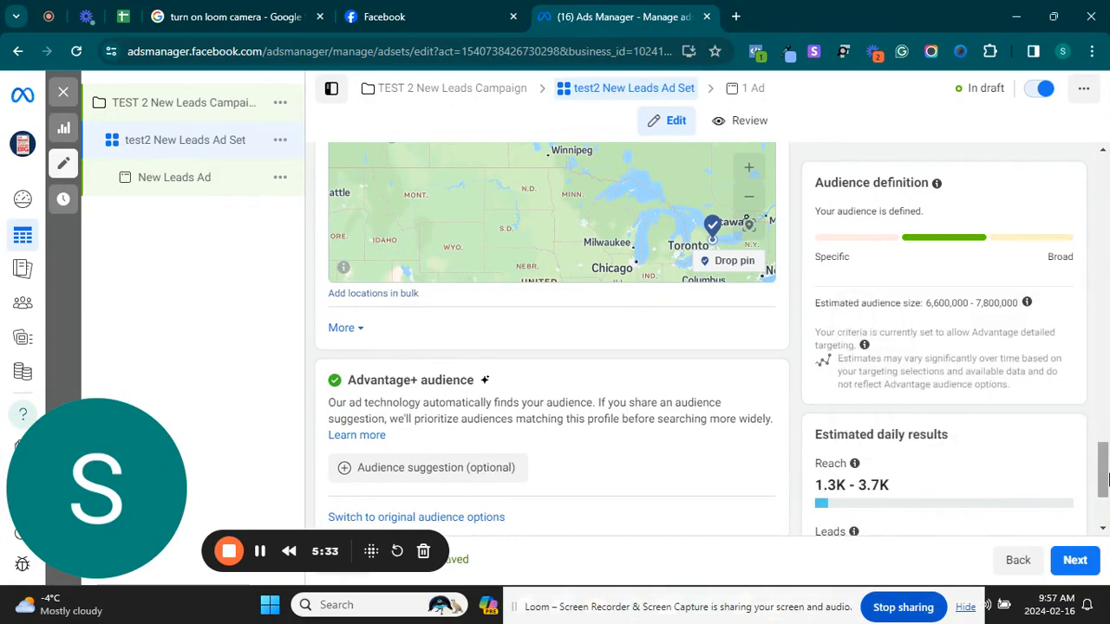
pyautogui.moveTo(1102, 459); pyautogui.dragTo(1103, 499)
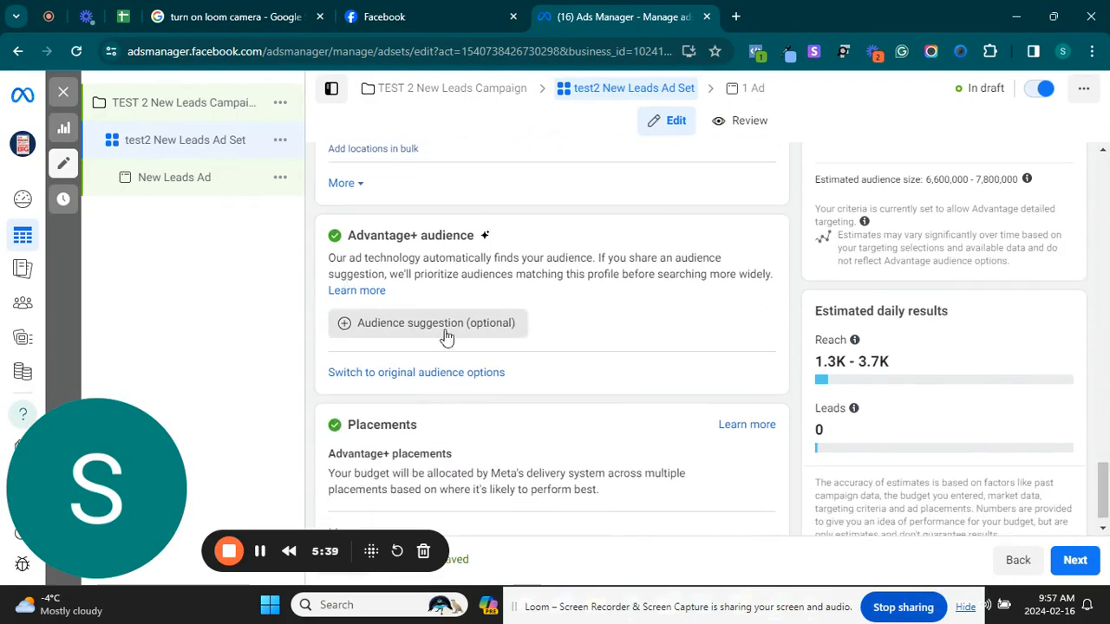
pyautogui.click(402, 378)
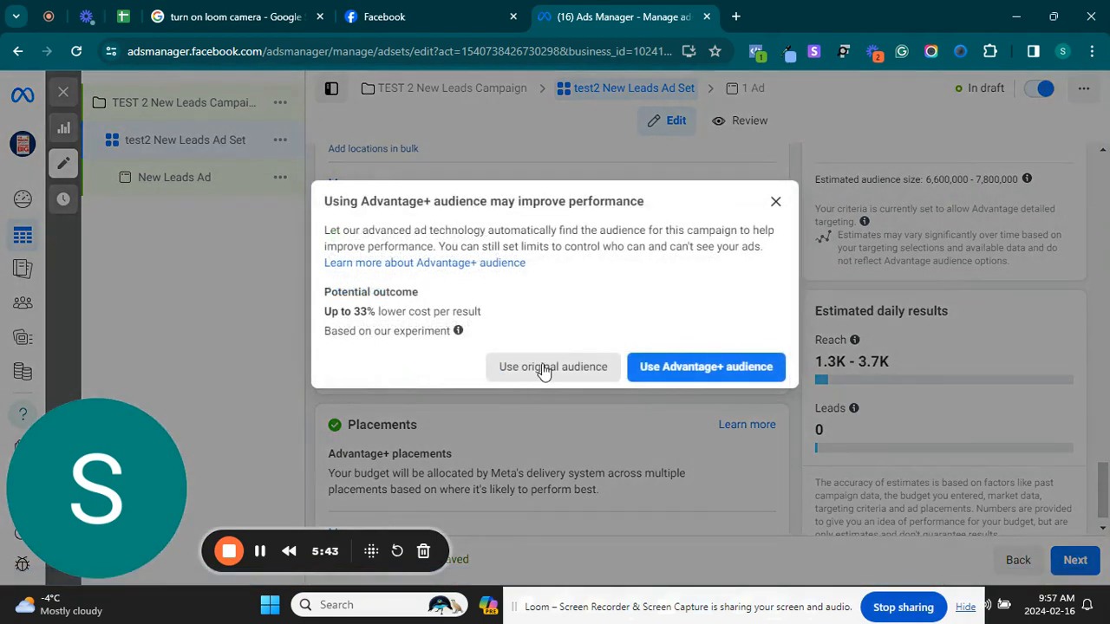
pyautogui.click(544, 367)
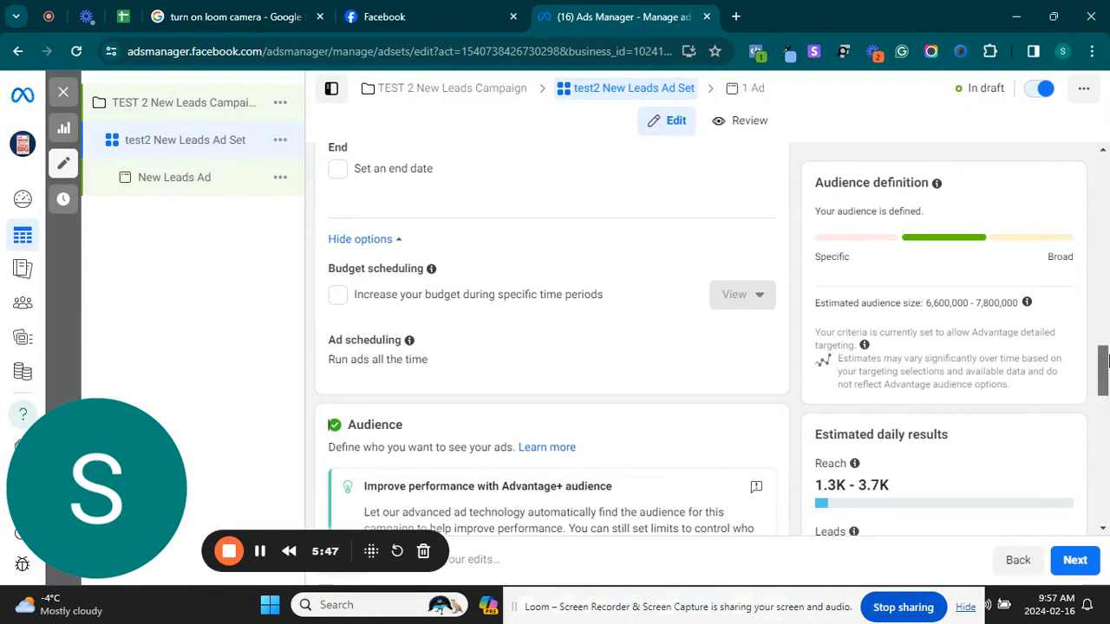
# Set the audience's minimum age to 25
pyautogui.moveTo(1103, 361); pyautogui.dragTo(1105, 461)
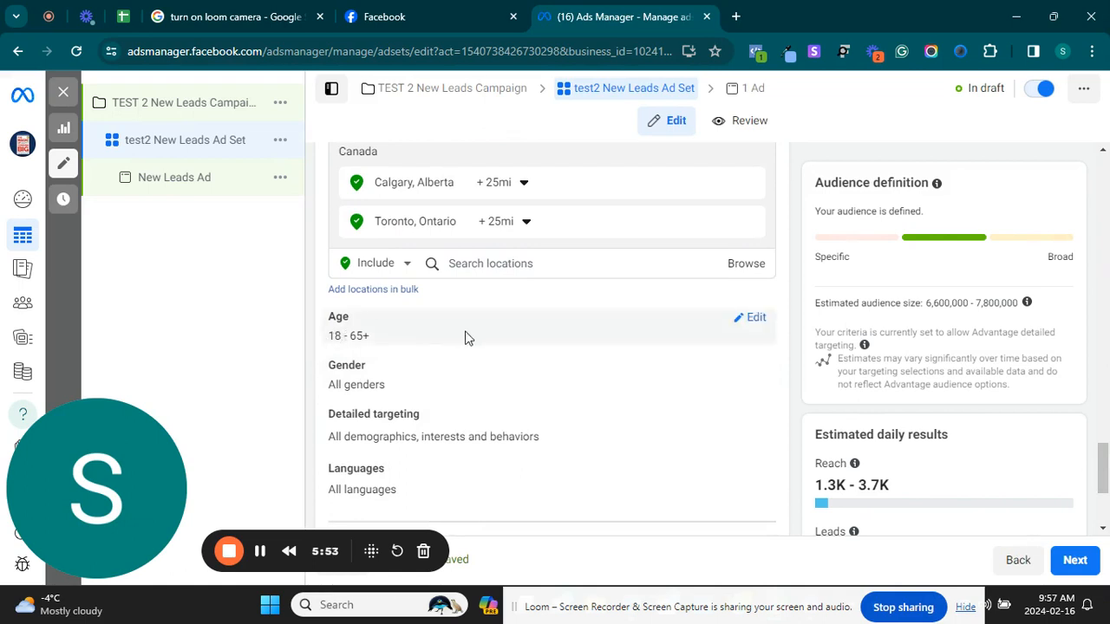
pyautogui.click(751, 318)
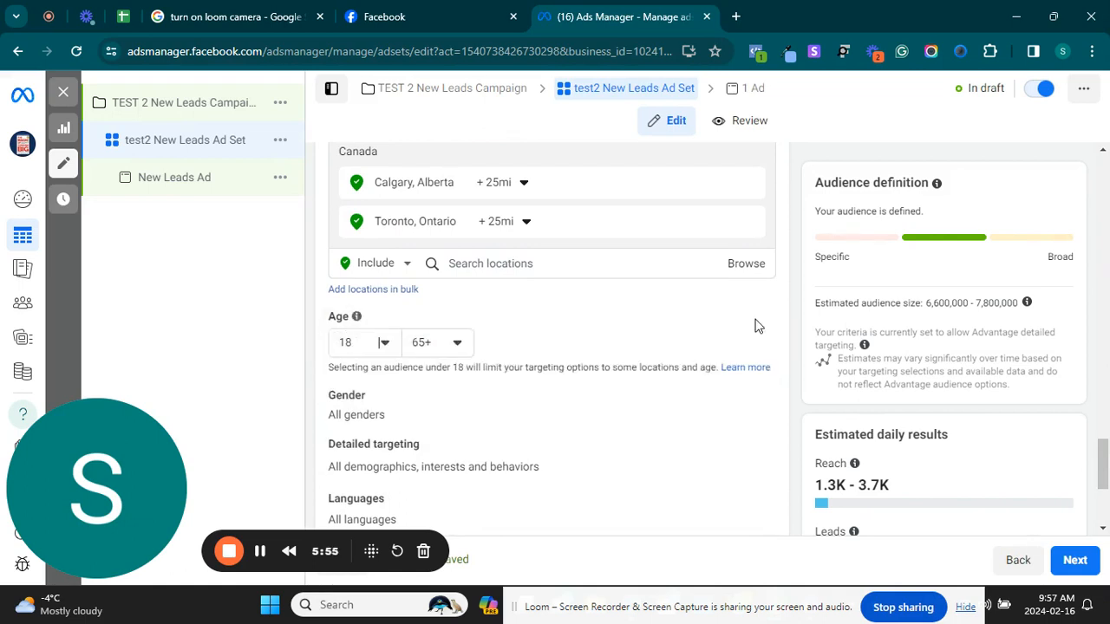
pyautogui.click(384, 344)
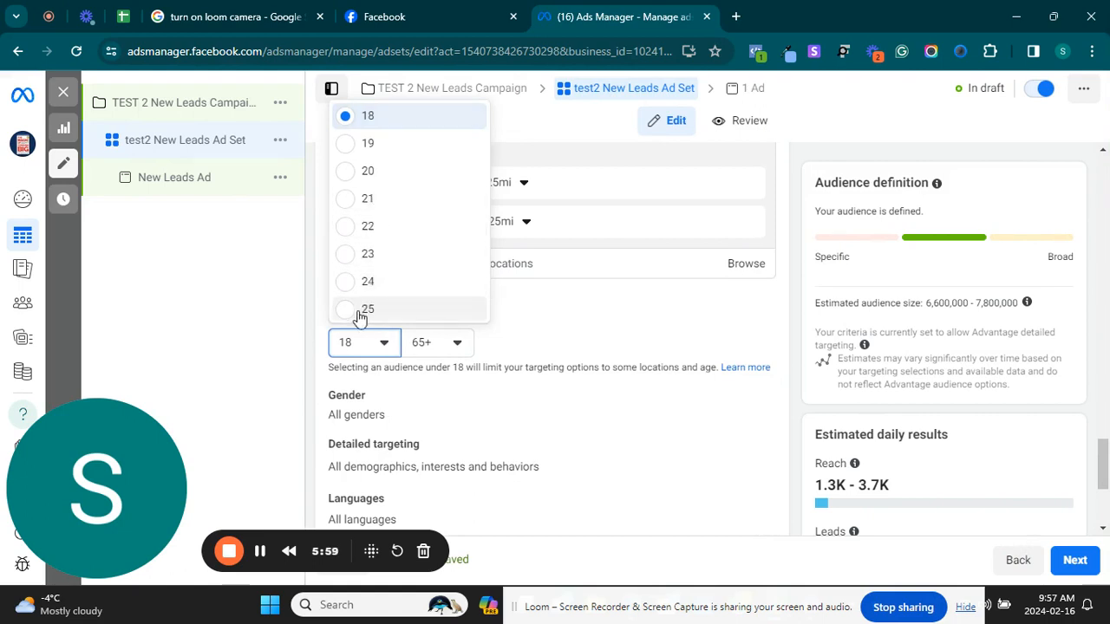
pyautogui.click(364, 308)
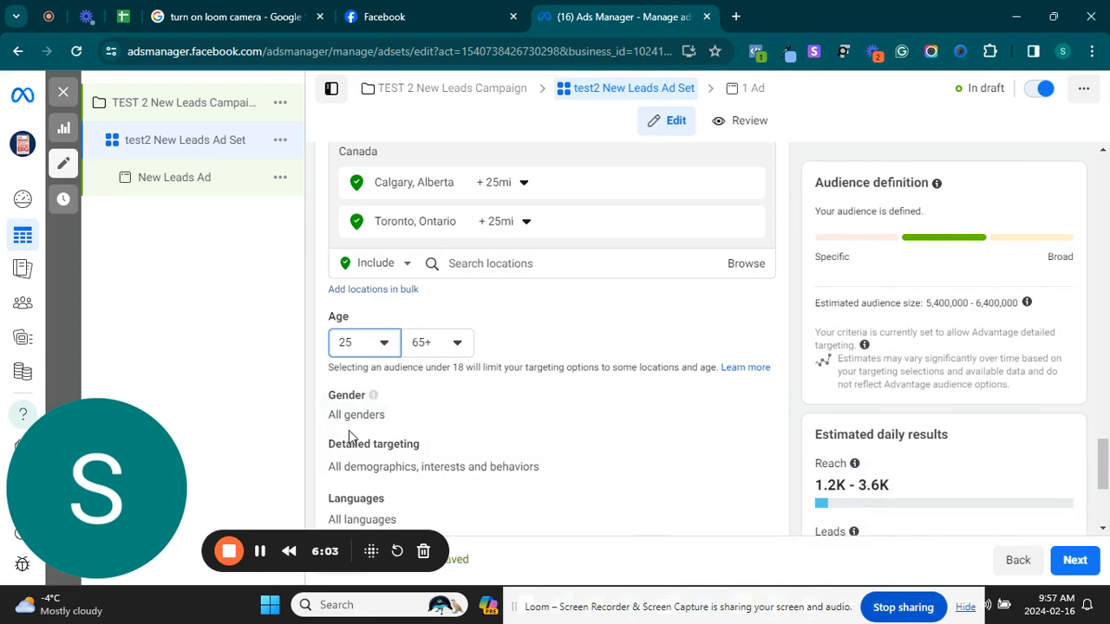
# Limit the audience's gender to men and add the interest Business (business & finance) to its detailed targeting
pyautogui.click(749, 401)
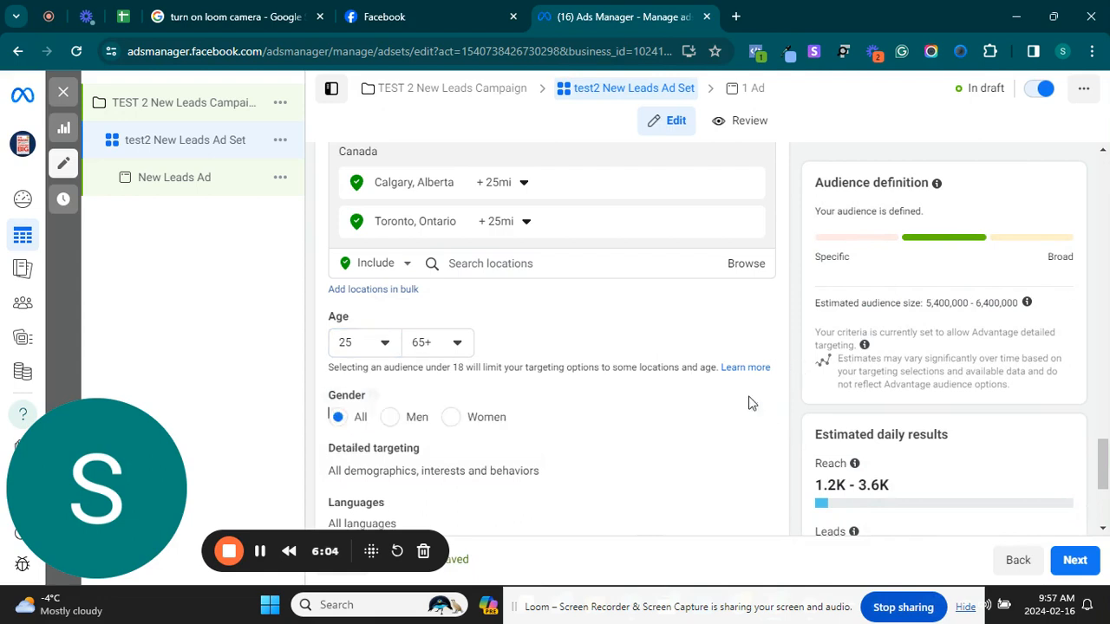
pyautogui.click(390, 417)
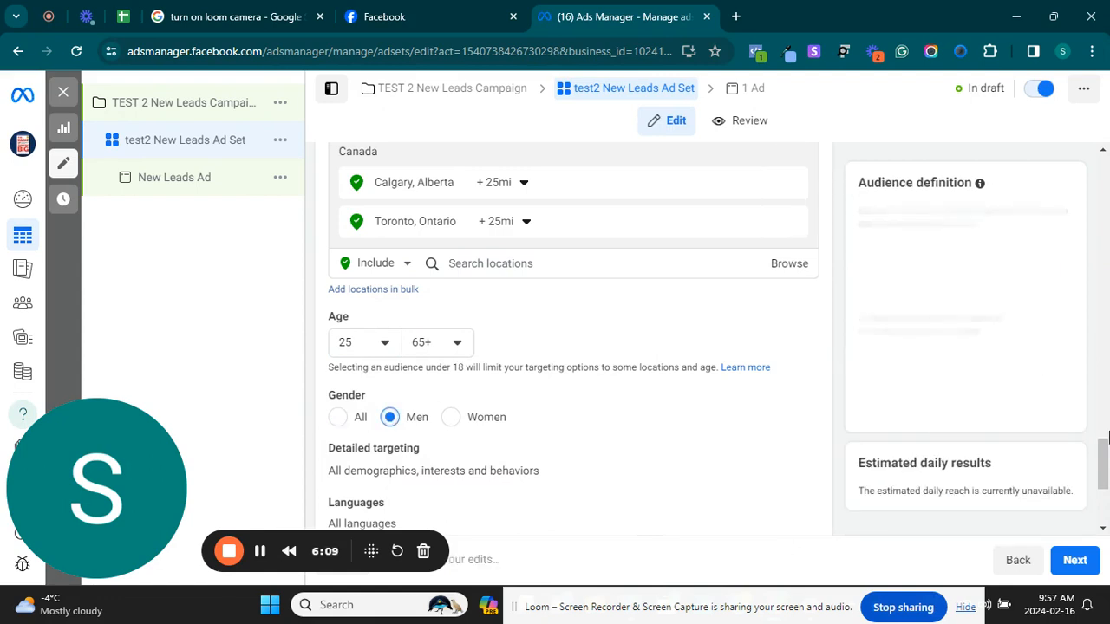
pyautogui.moveTo(1105, 438); pyautogui.dragTo(1105, 485)
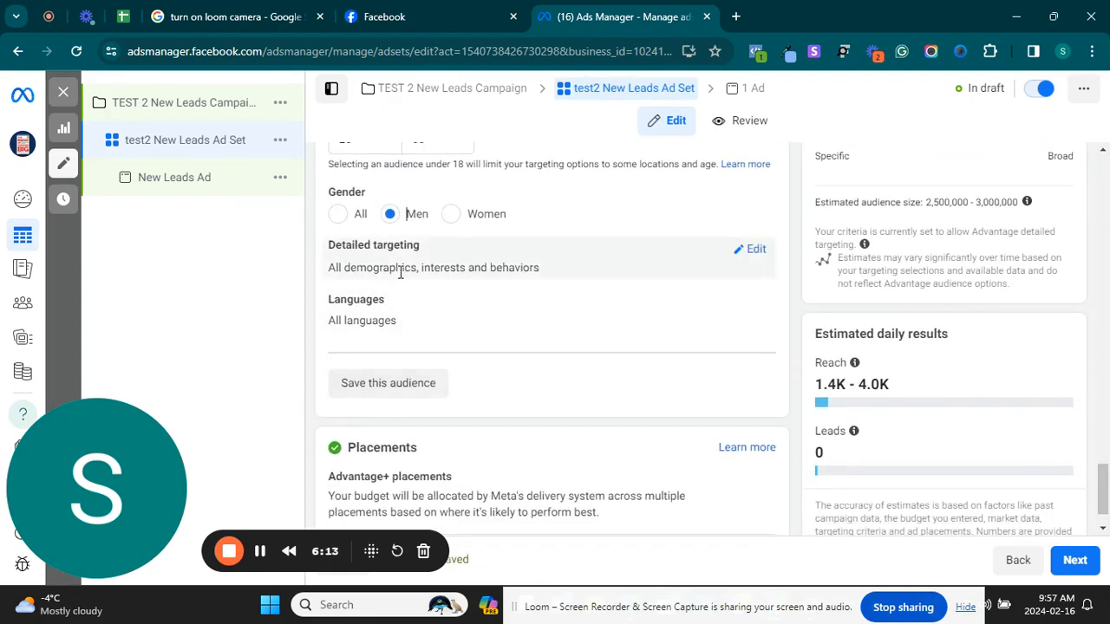
pyautogui.click(750, 250)
pyautogui.click(605, 291)
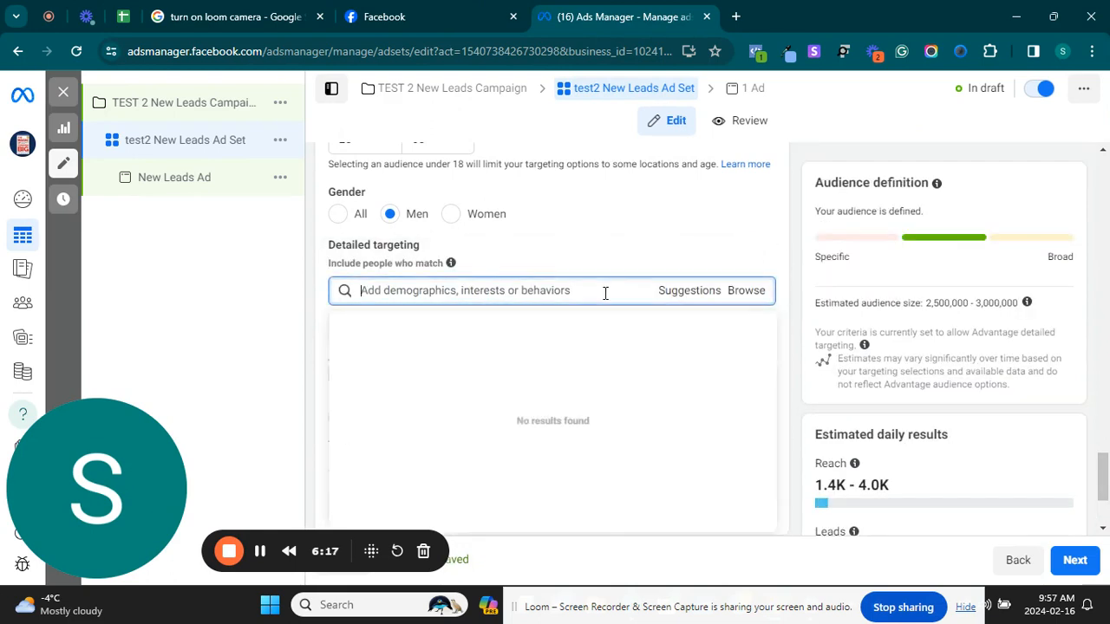
pyautogui.write('business')
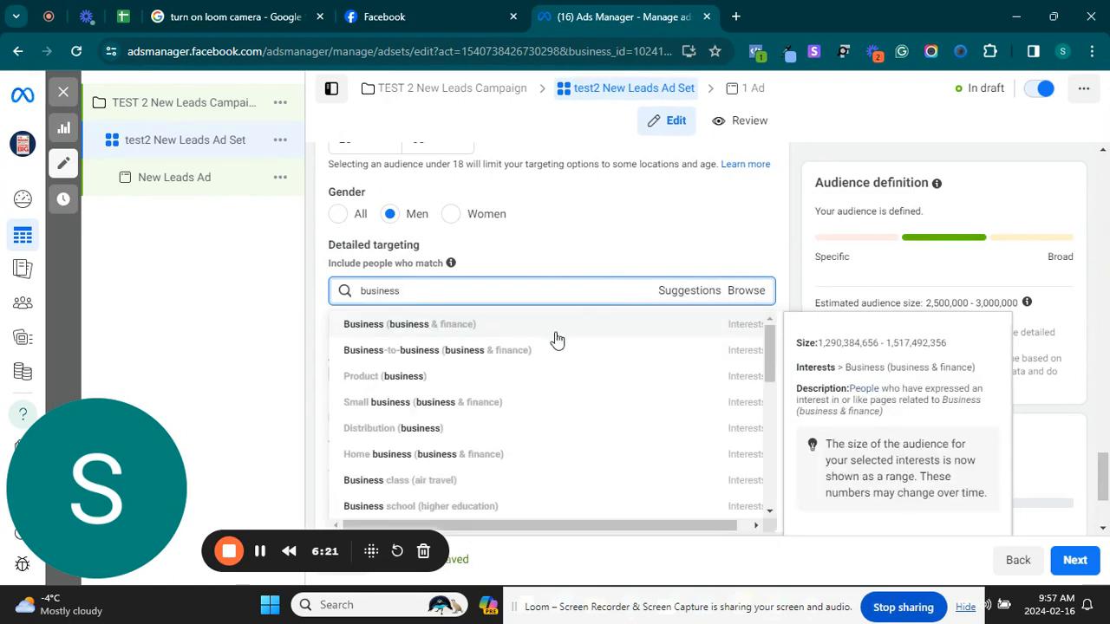
pyautogui.click(502, 331)
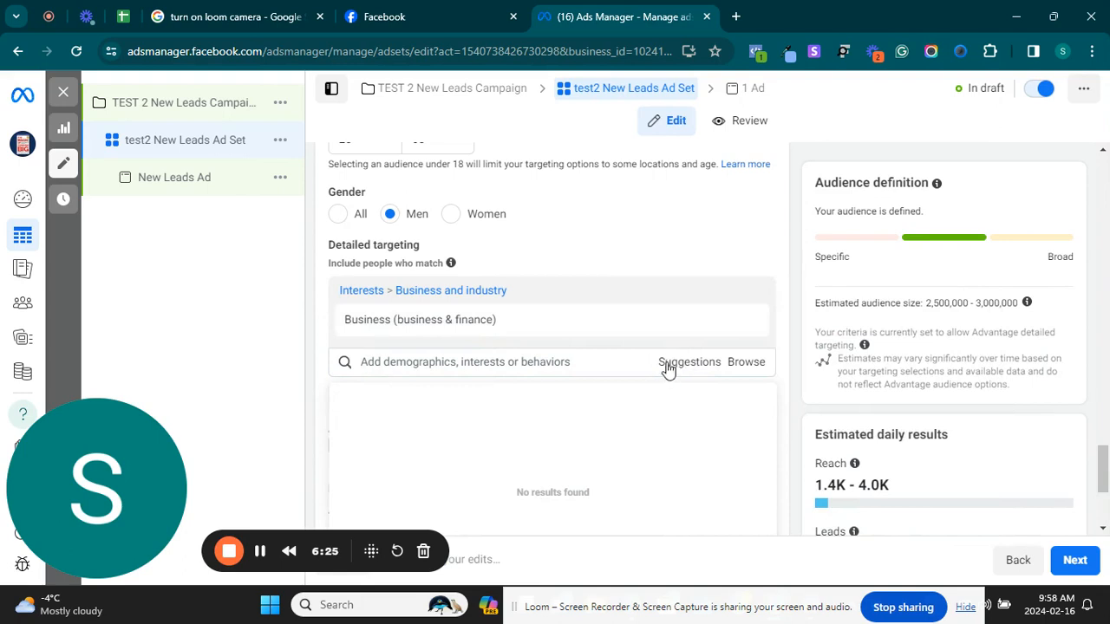
# Add the suggested Small business owners behavior and Entrepreneurship (business & finance) interest to the detailed targeting
pyautogui.click(669, 364)
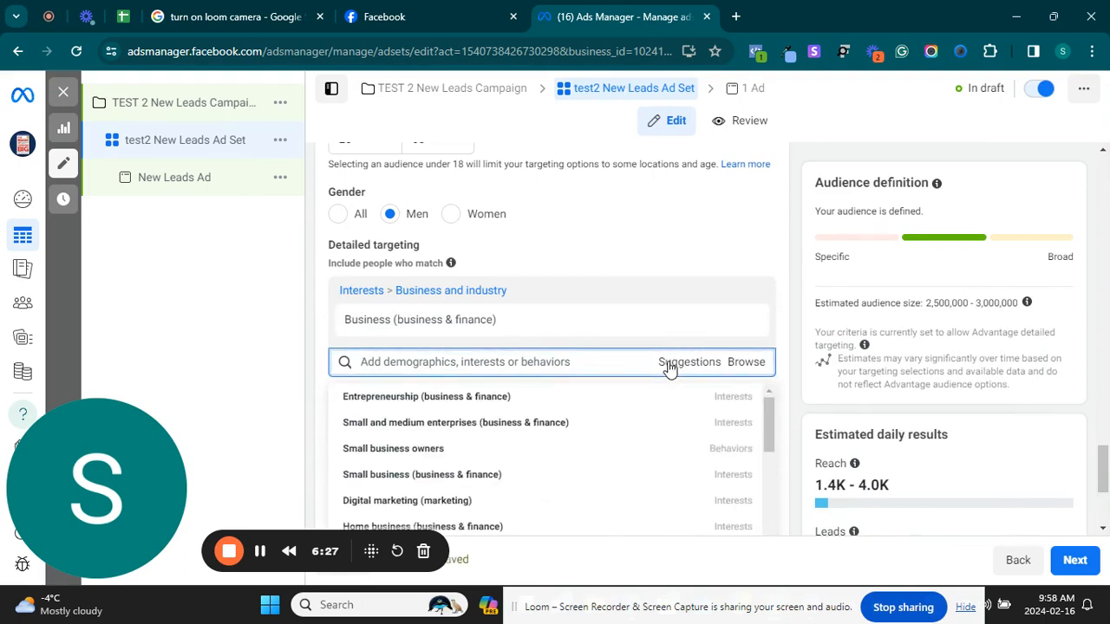
pyautogui.click(494, 464)
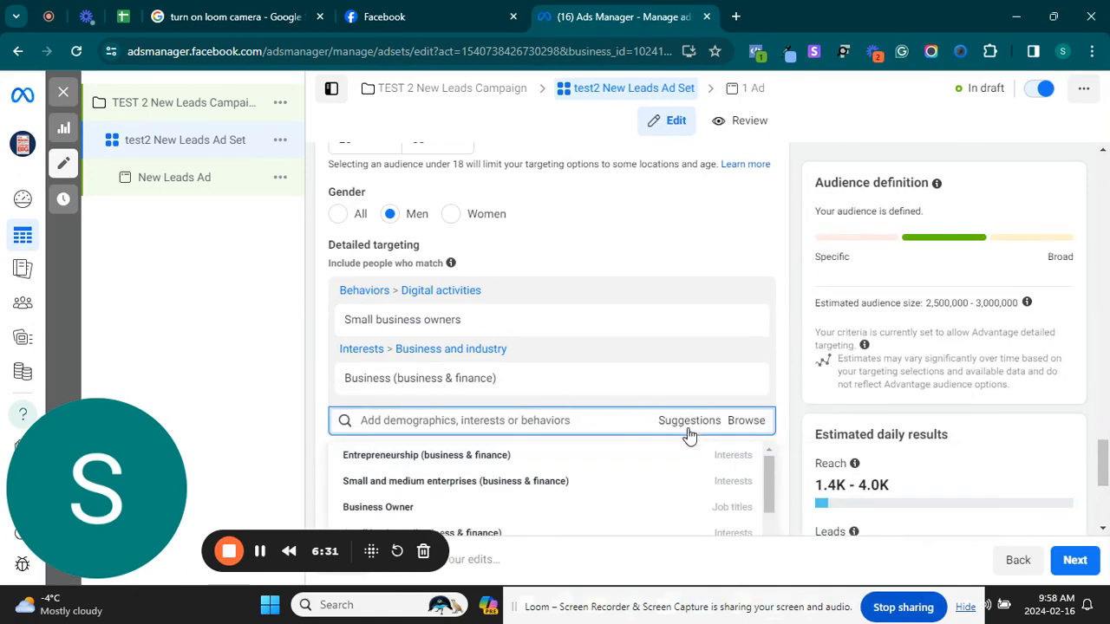
pyautogui.click(517, 461)
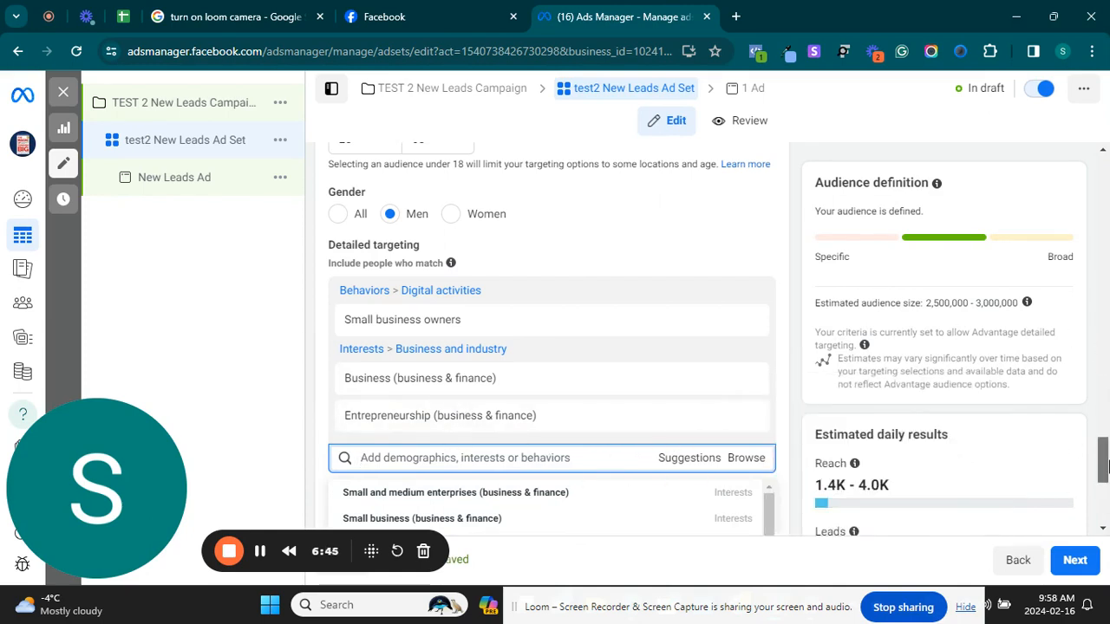
# Add the suggested job title Owner and CEO to the audience's detailed targeting
pyautogui.moveTo(1102, 459); pyautogui.dragTo(1104, 505)
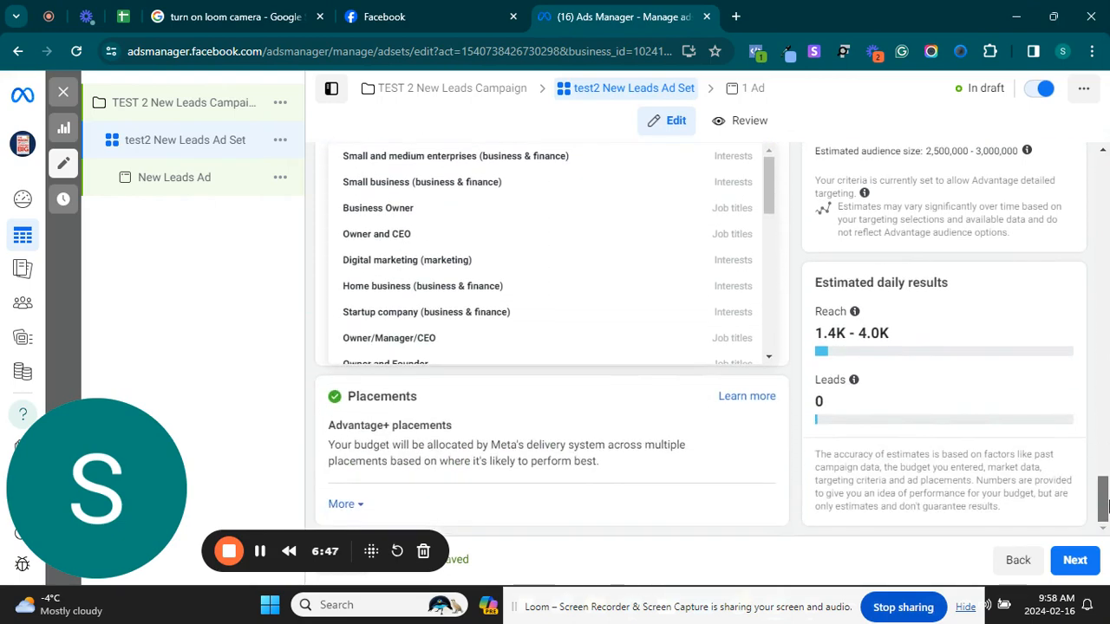
pyautogui.click(693, 438)
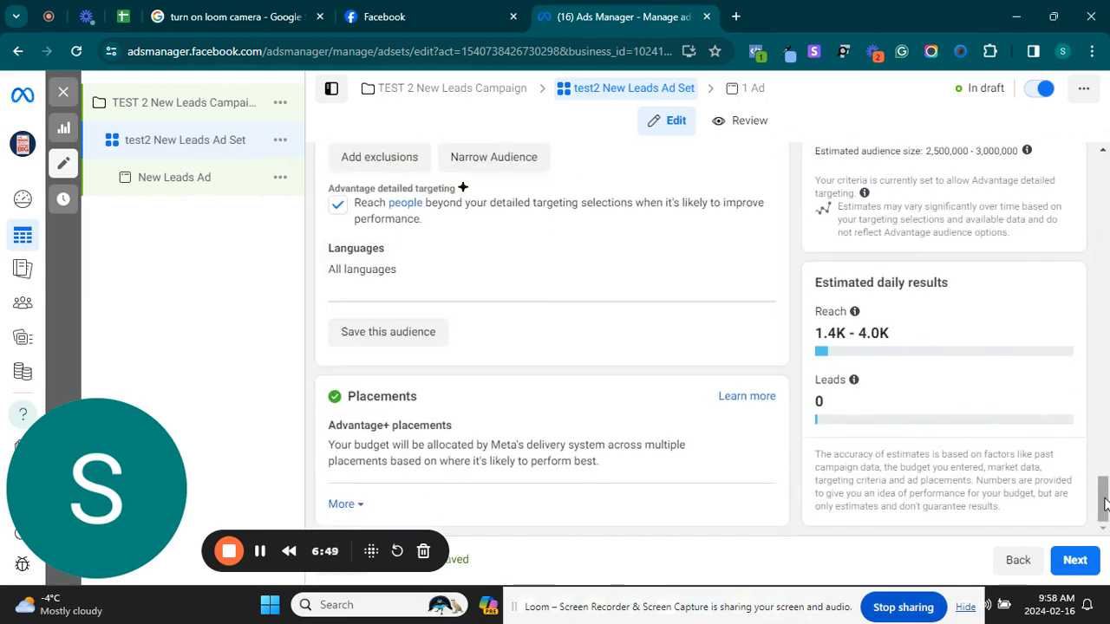
pyautogui.scroll(3, 708, 473)
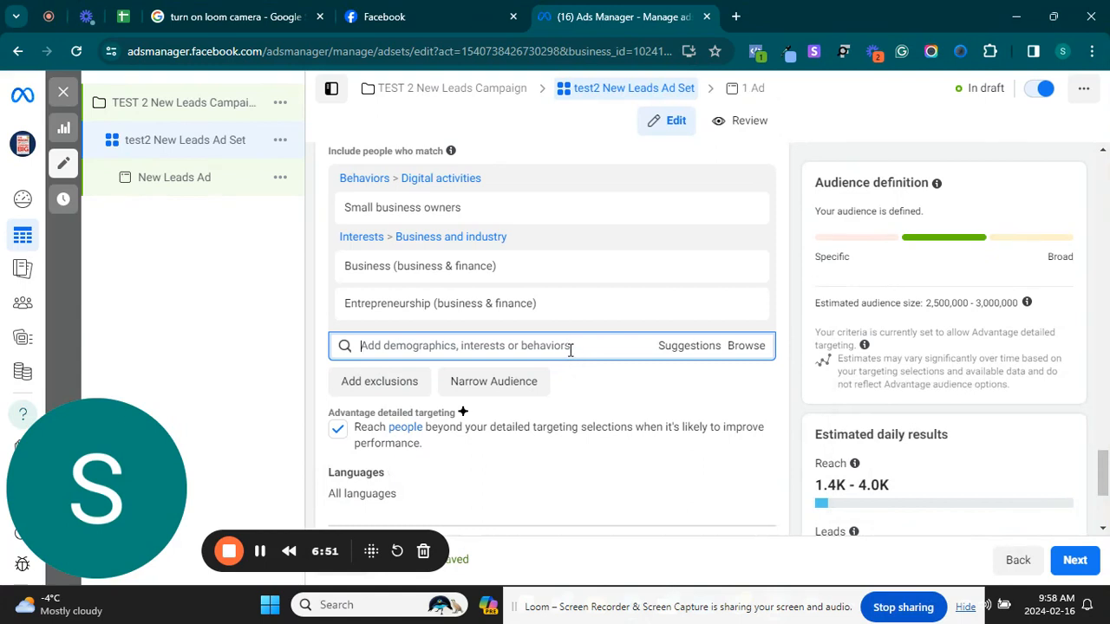
pyautogui.click(689, 347)
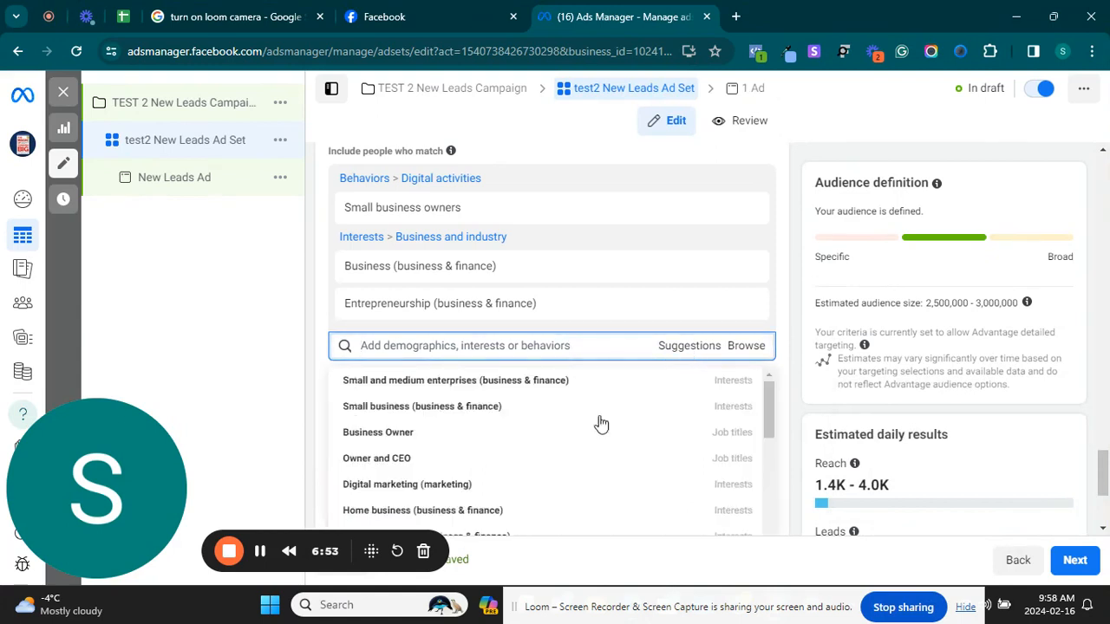
pyautogui.click(423, 469)
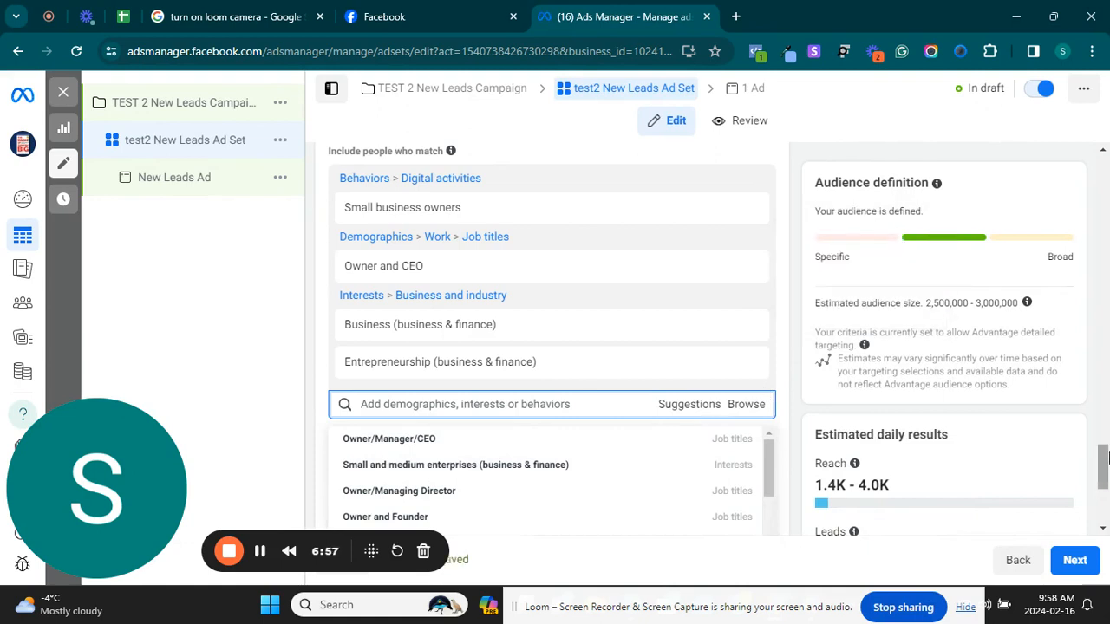
pyautogui.moveTo(1108, 471); pyautogui.dragTo(1108, 506)
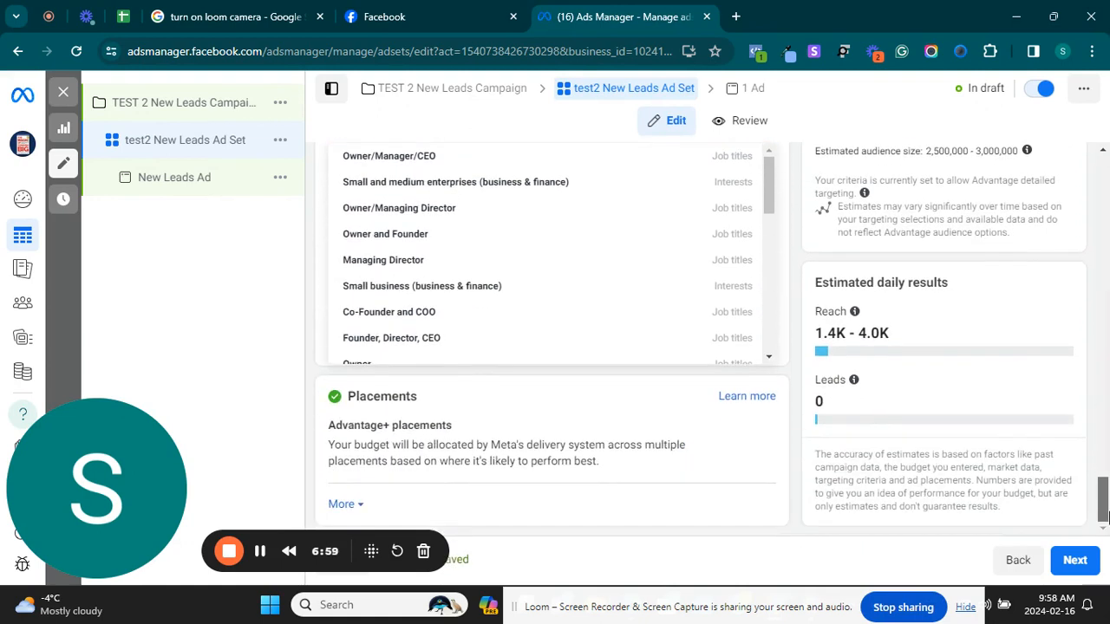
pyautogui.click(827, 502)
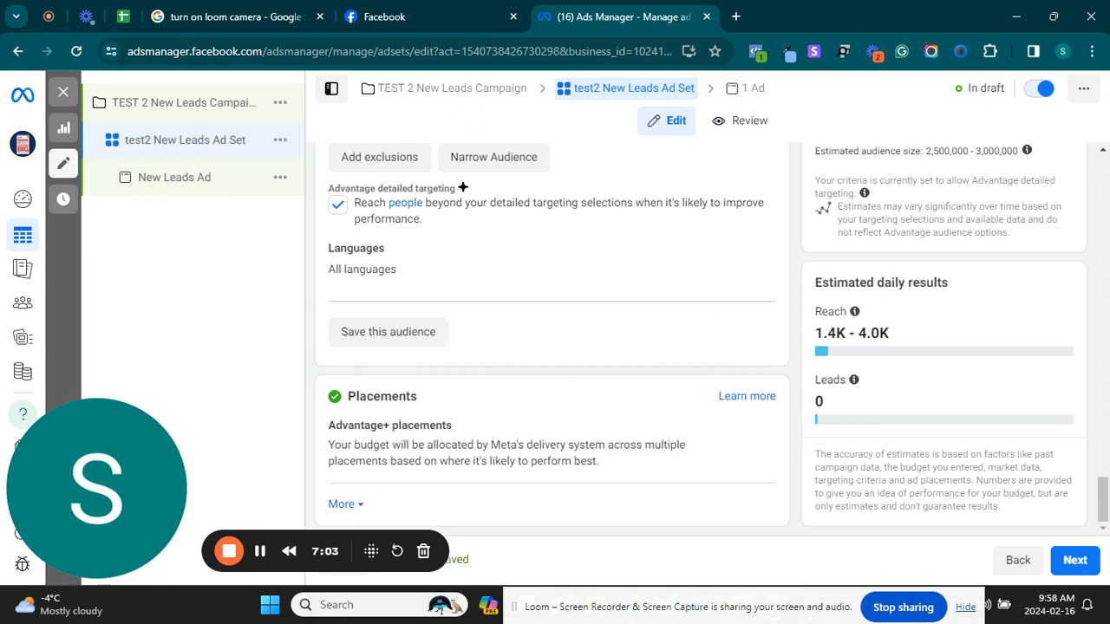
# Switch the ad set to manual placements and exclude the Audience network and Instagram platforms
pyautogui.click(343, 505)
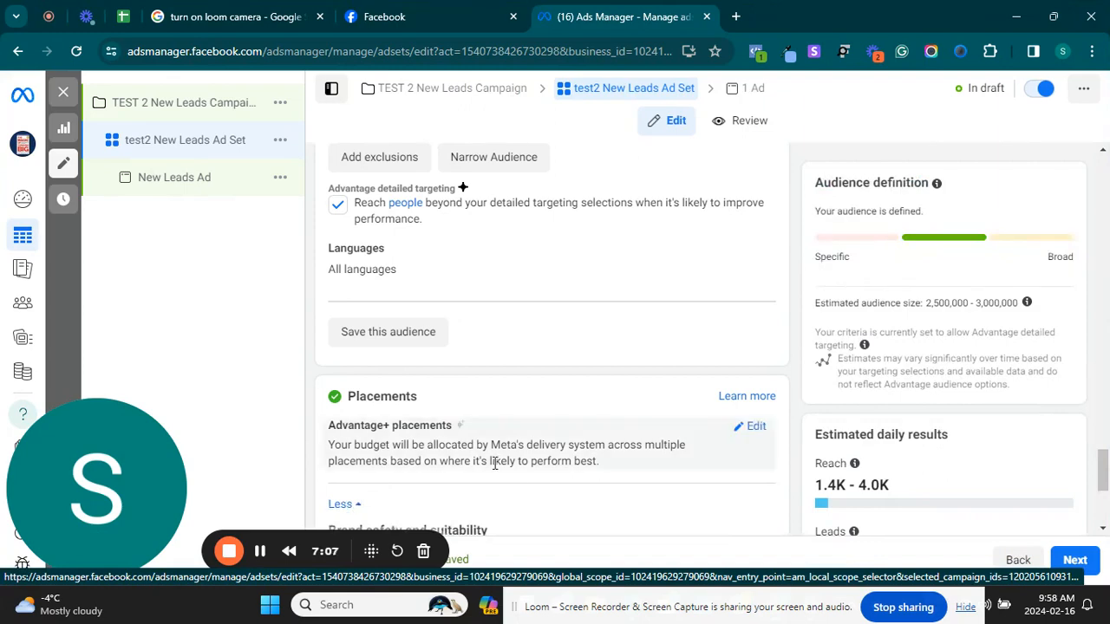
pyautogui.moveTo(1103, 468); pyautogui.dragTo(1104, 490)
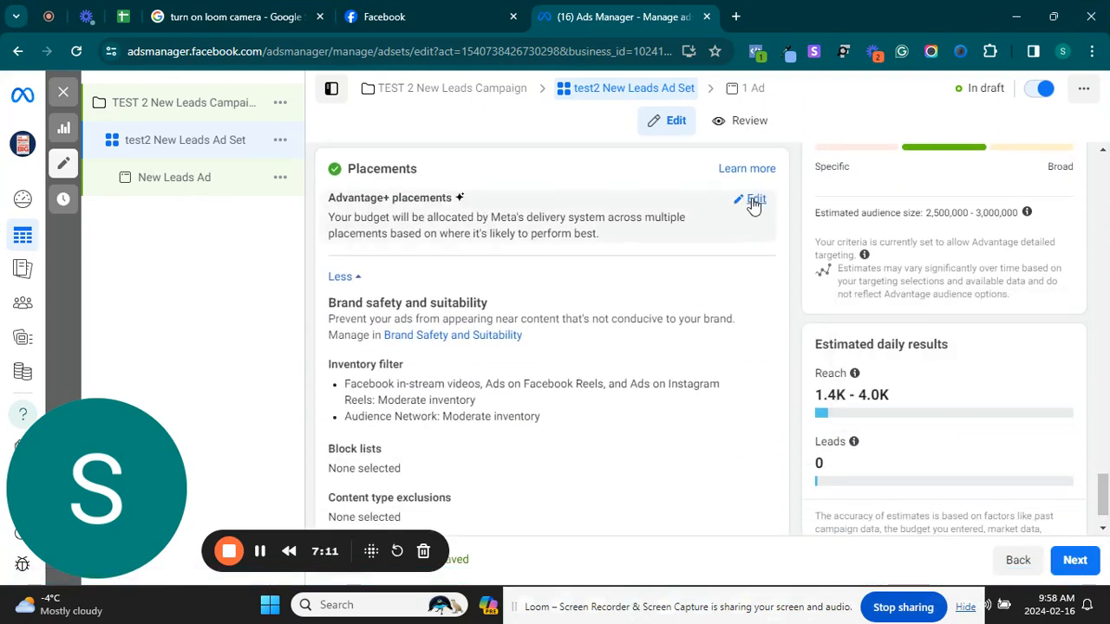
pyautogui.click(750, 199)
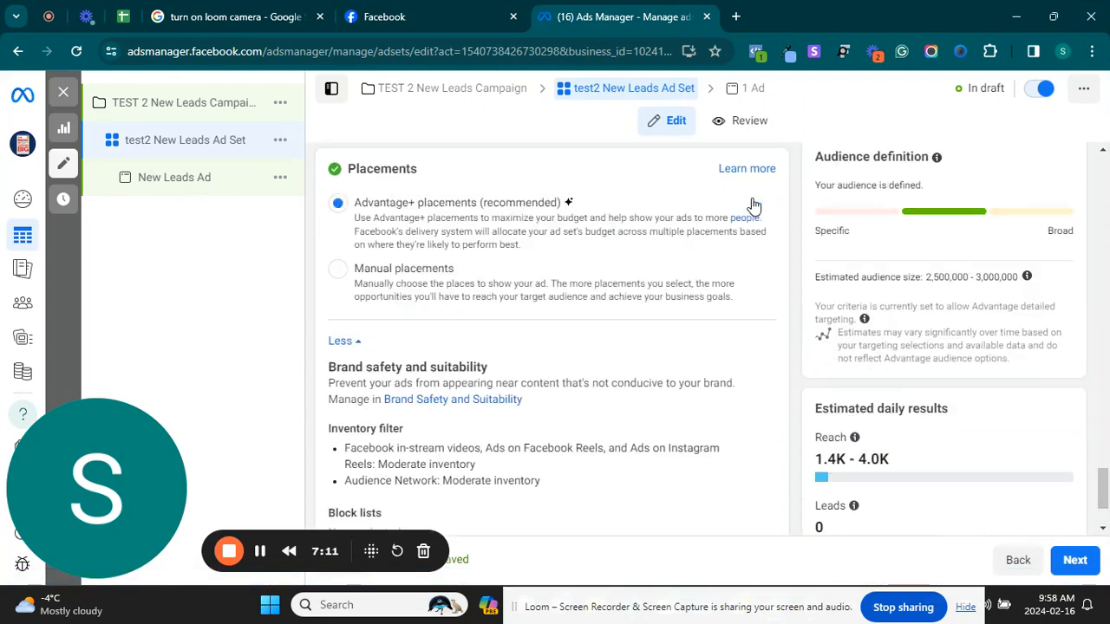
pyautogui.click(337, 281)
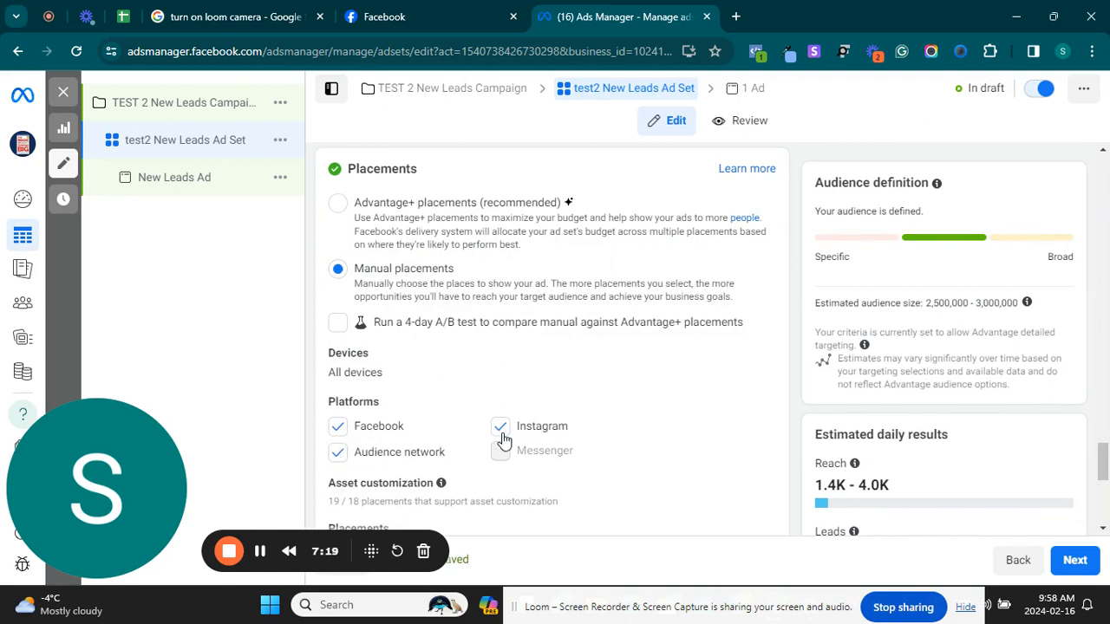
pyautogui.click(339, 452)
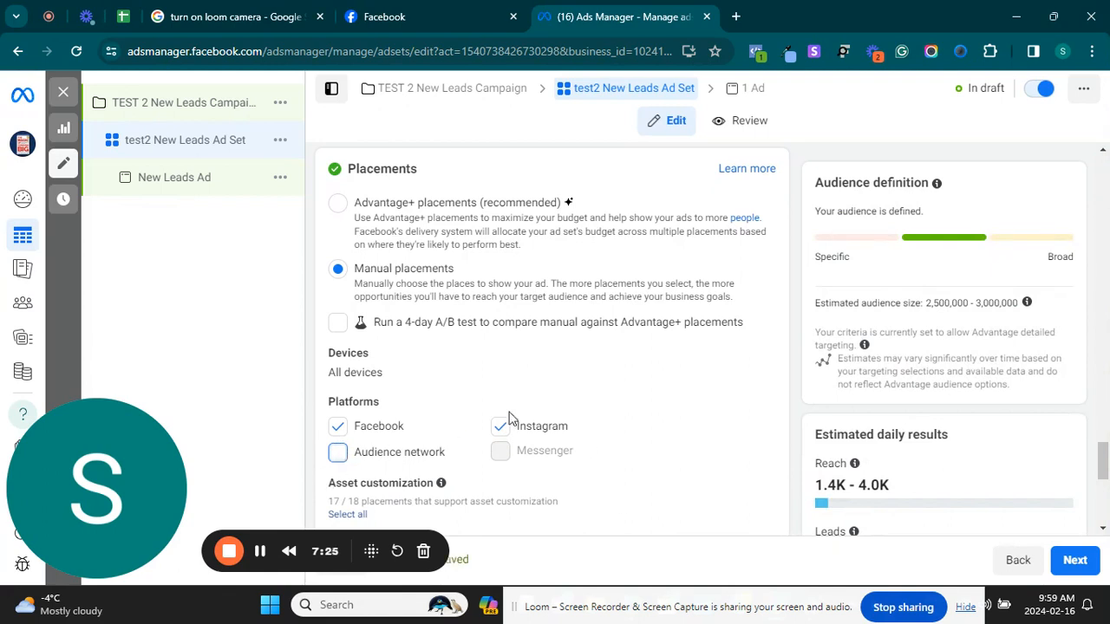
pyautogui.click(503, 429)
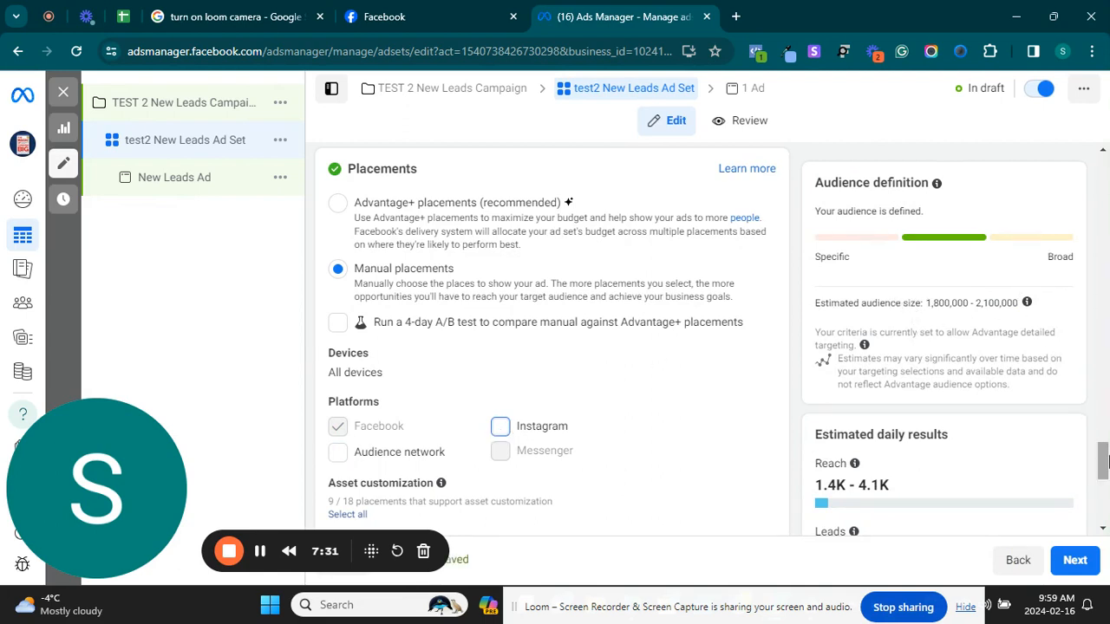
# Proceed to the ad level and rename the ad as Test2 New Leads Ad
pyautogui.moveTo(1098, 447); pyautogui.dragTo(1104, 503)
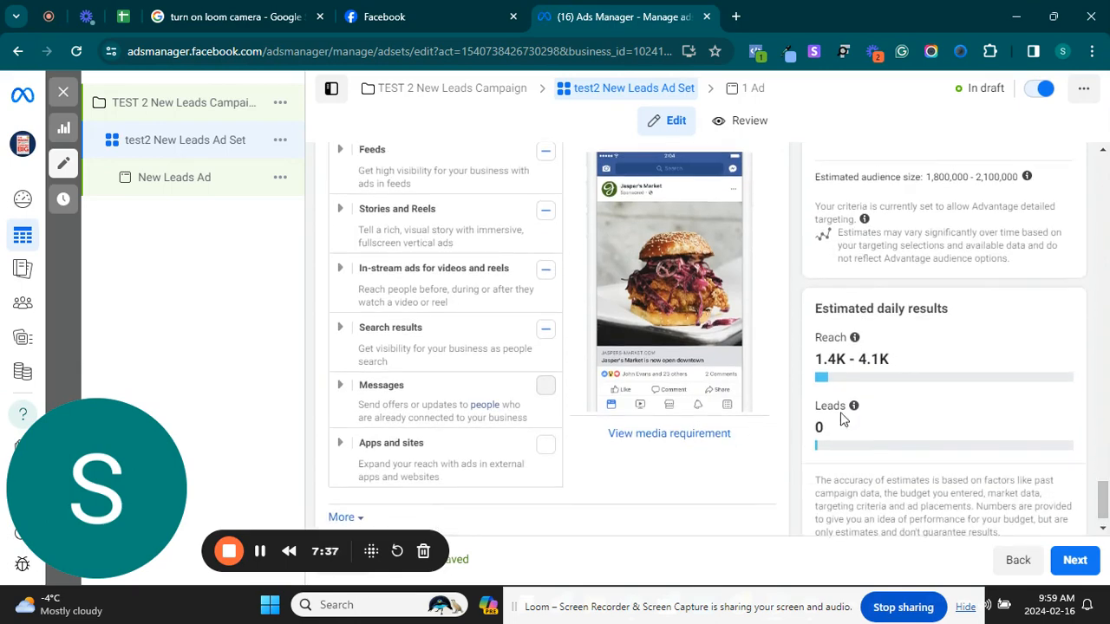
pyautogui.moveTo(412, 471)
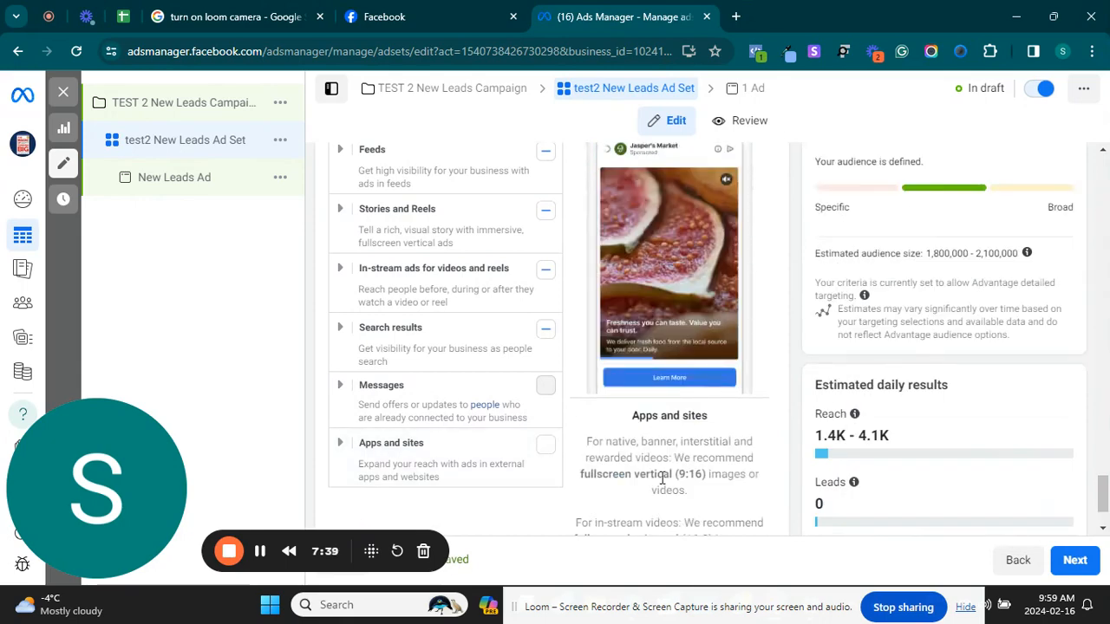
pyautogui.moveTo(1104, 494); pyautogui.dragTo(1103, 512)
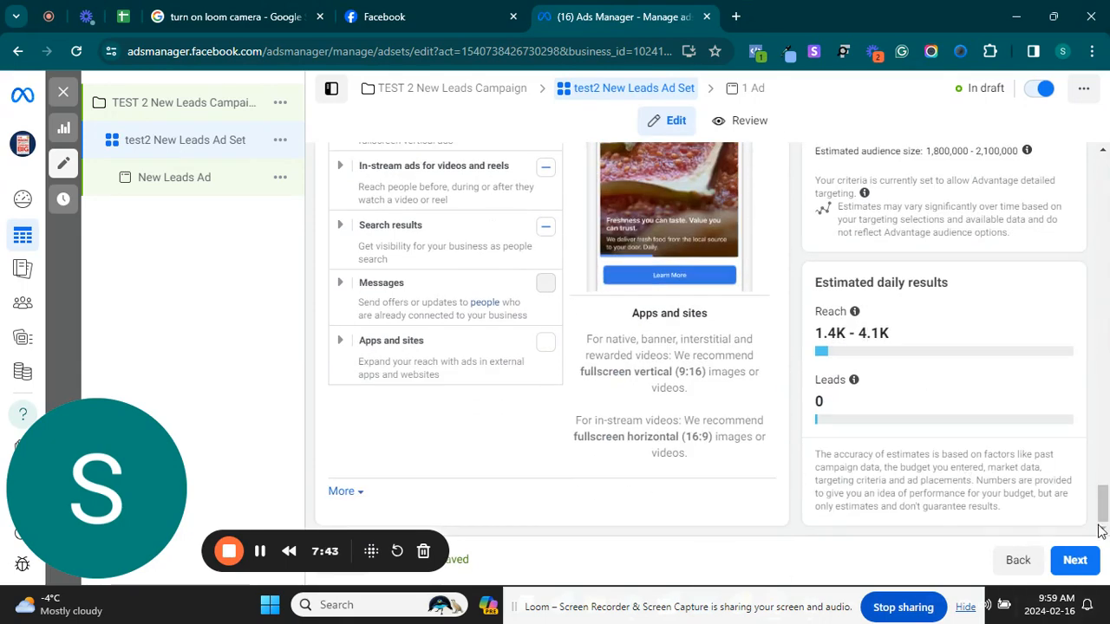
pyautogui.click(1075, 561)
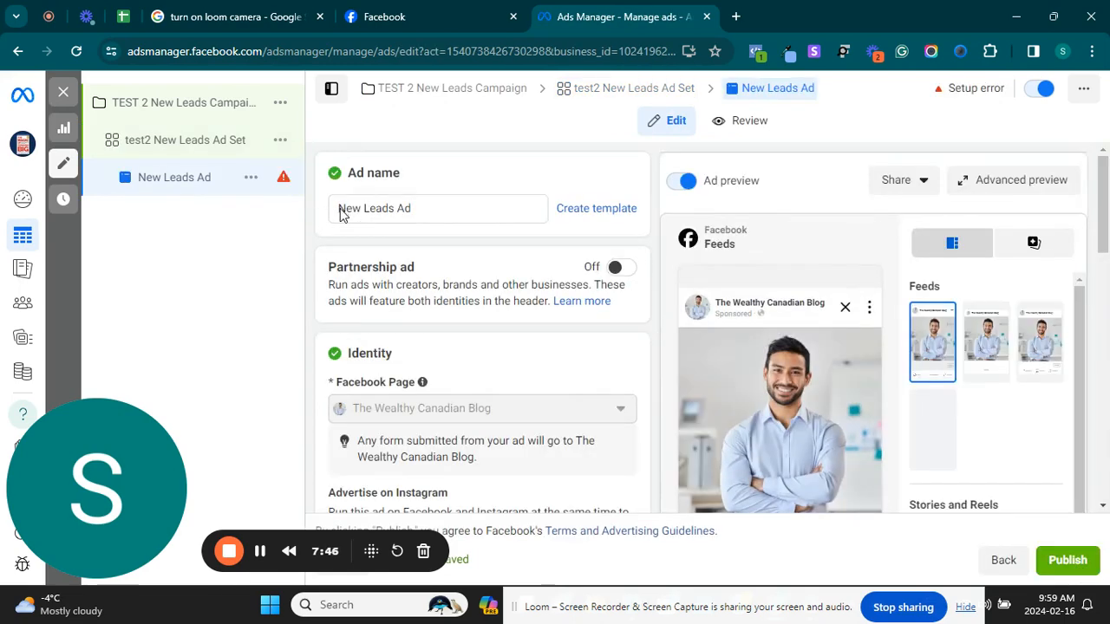
pyautogui.click(341, 216)
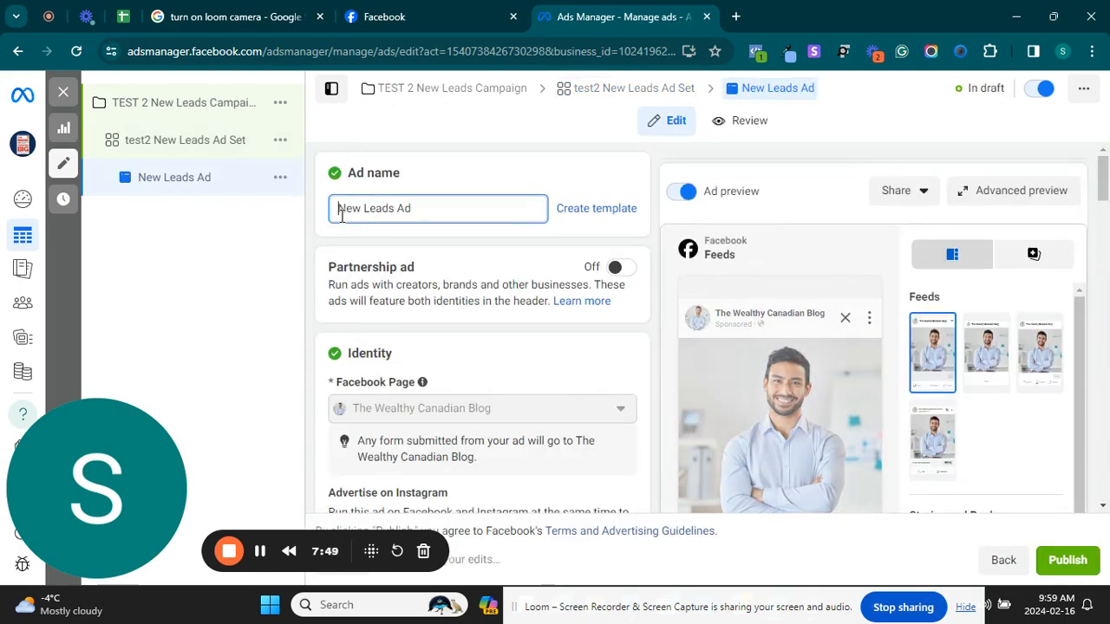
pyautogui.write('Test2')
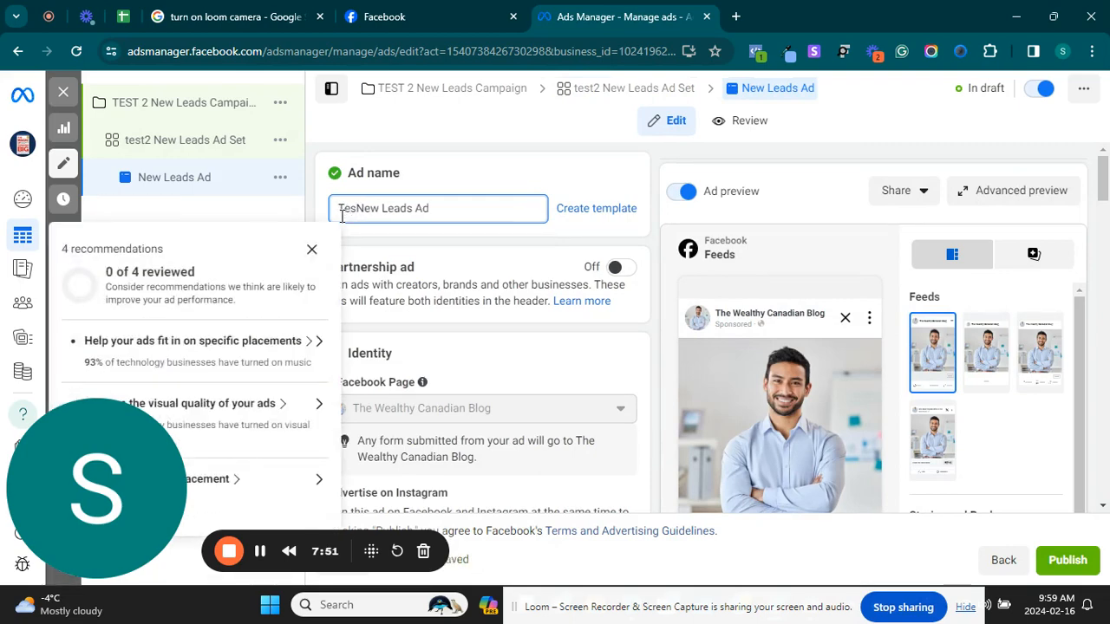
pyautogui.click(311, 250)
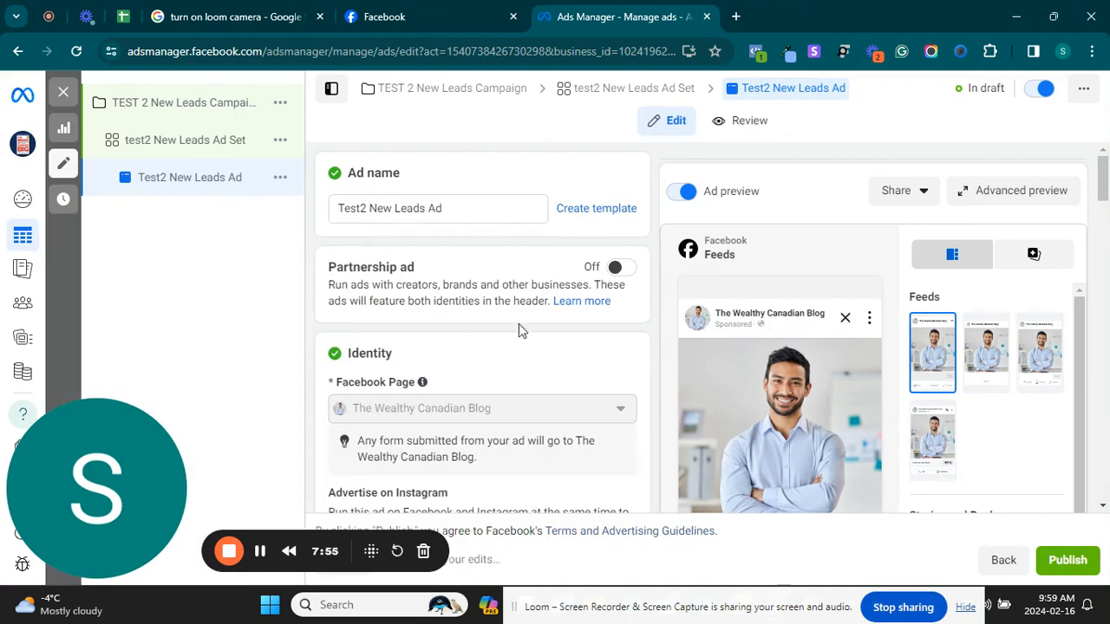
# Examine the ad's identity and ad setup sections, including the available ad creation options
pyautogui.scroll(-2, 1102, 200)
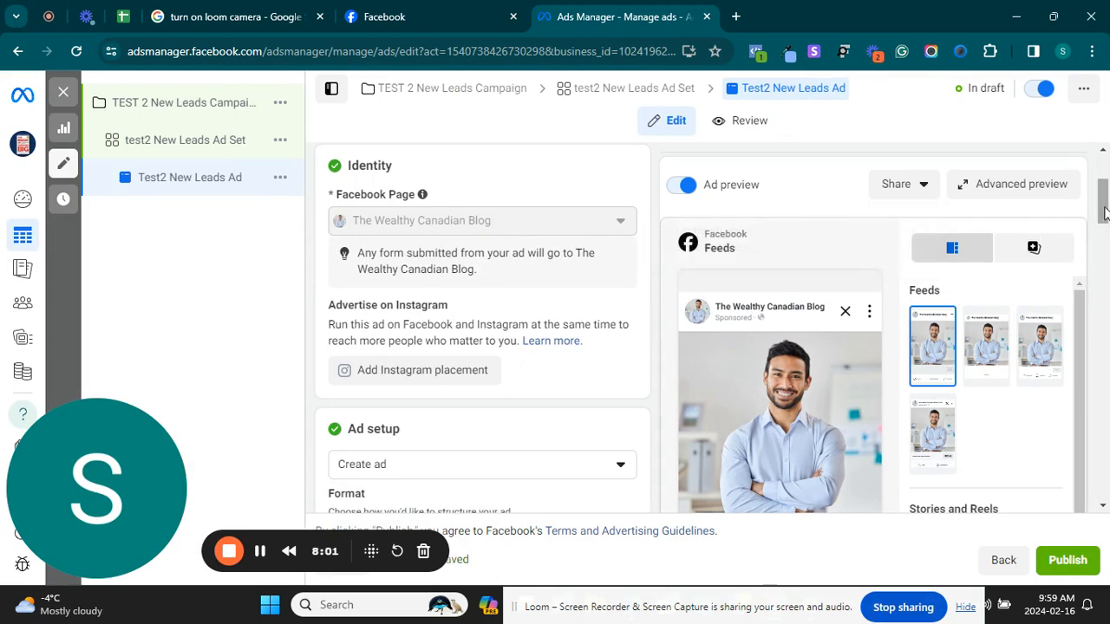
pyautogui.moveTo(1104, 212); pyautogui.dragTo(1104, 249)
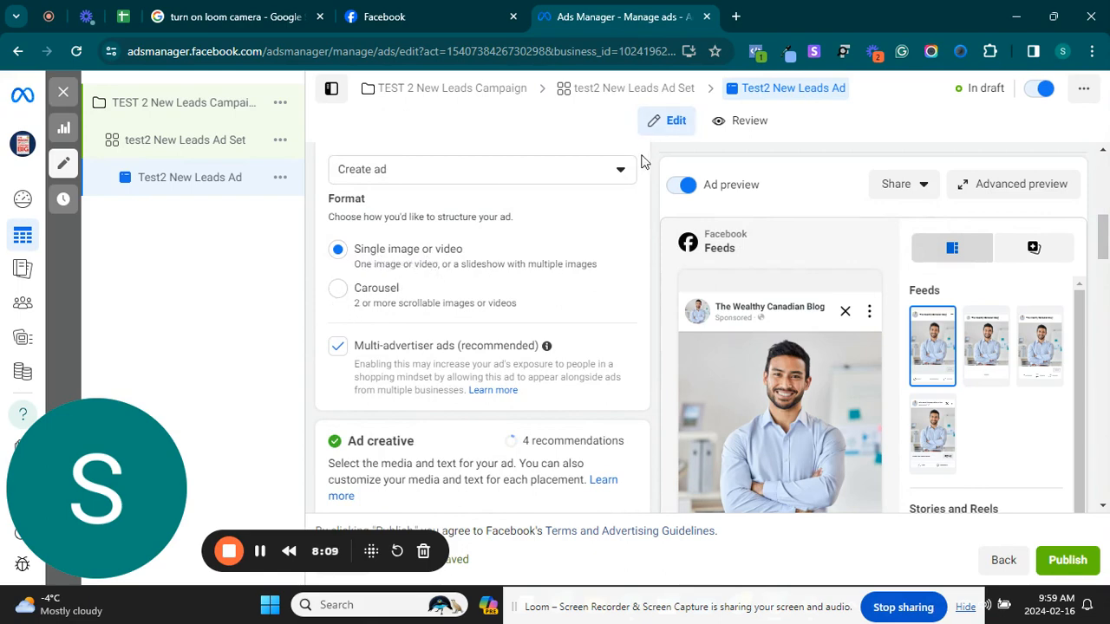
pyautogui.click(620, 170)
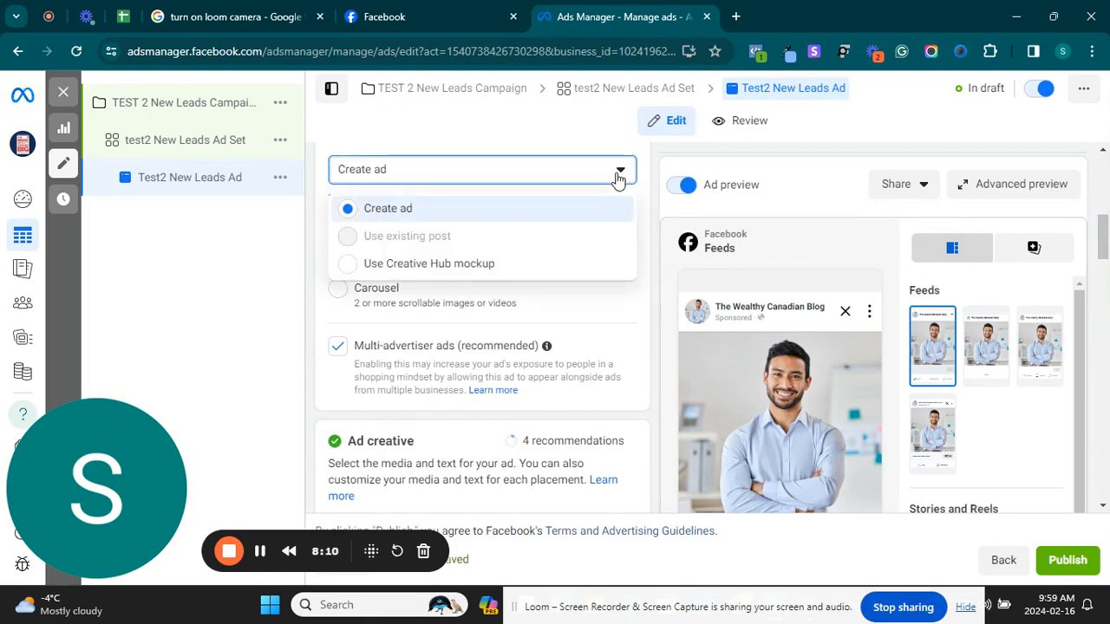
pyautogui.click(284, 340)
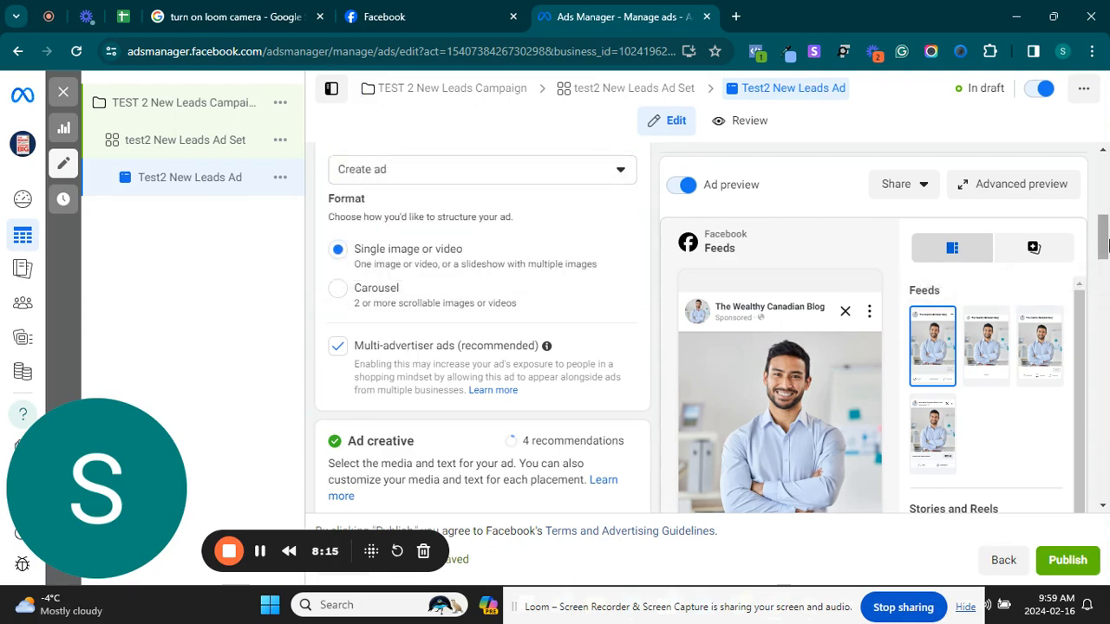
# View the editing options available for the ad creative's media
pyautogui.scroll(-4, 1103, 246)
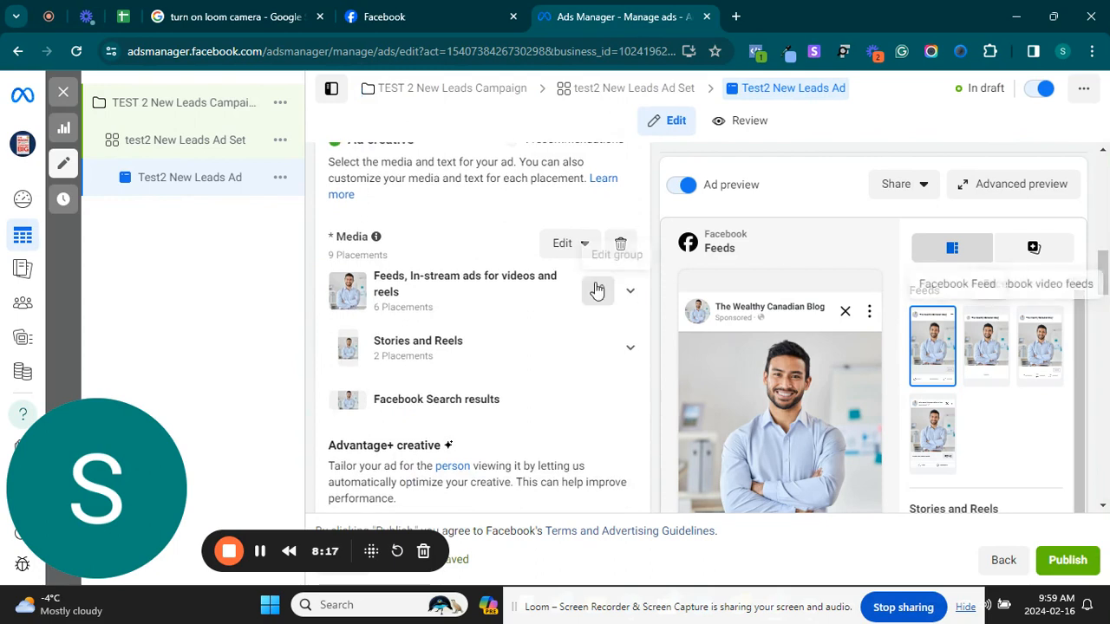
pyautogui.click(580, 247)
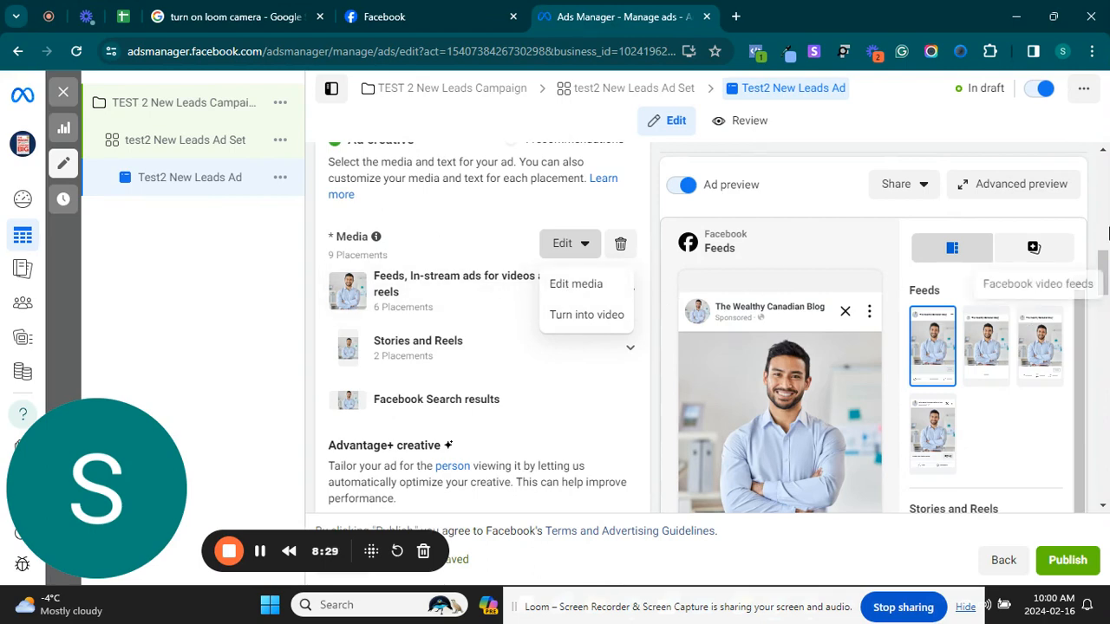
pyautogui.scroll(-3, 641, 353)
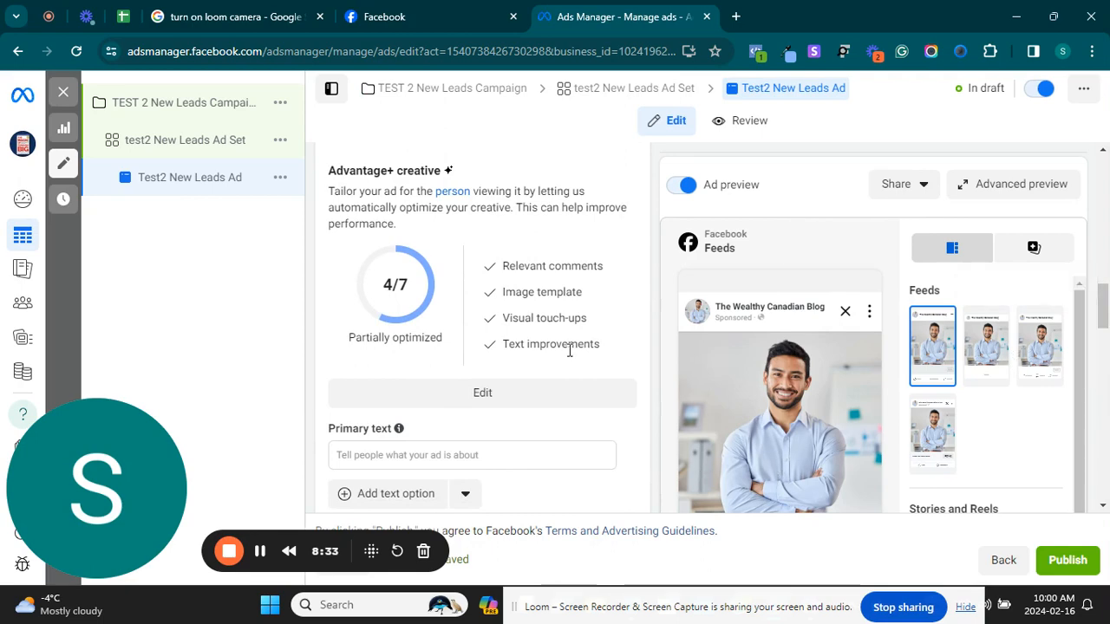
# Turn on all optimizations for the ad's Advantage+ creative and save them
pyautogui.click(484, 395)
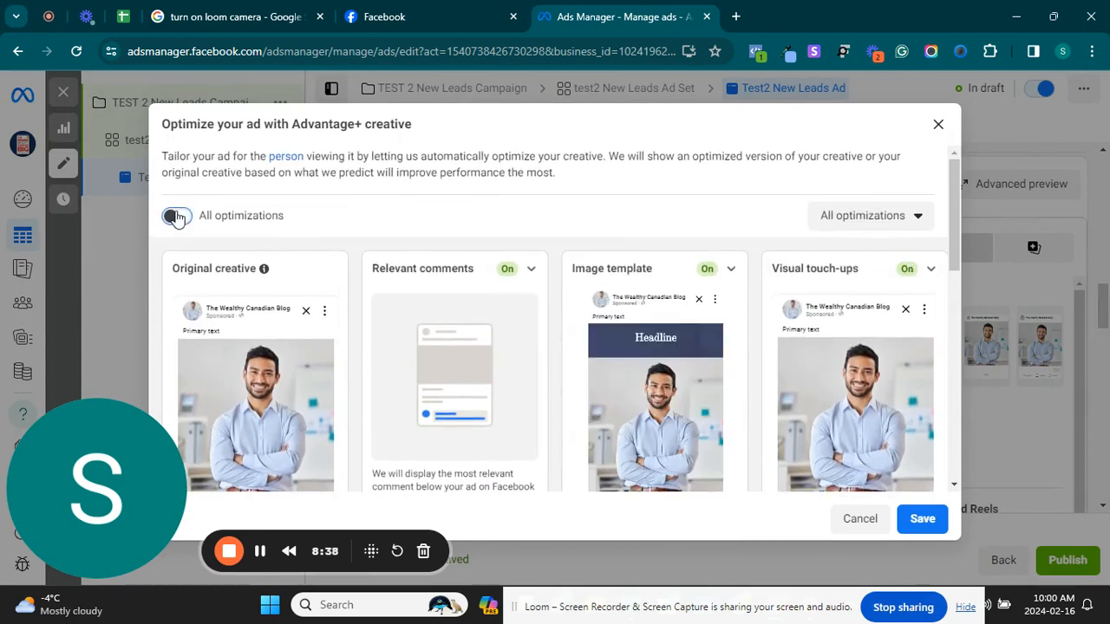
pyautogui.click(176, 217)
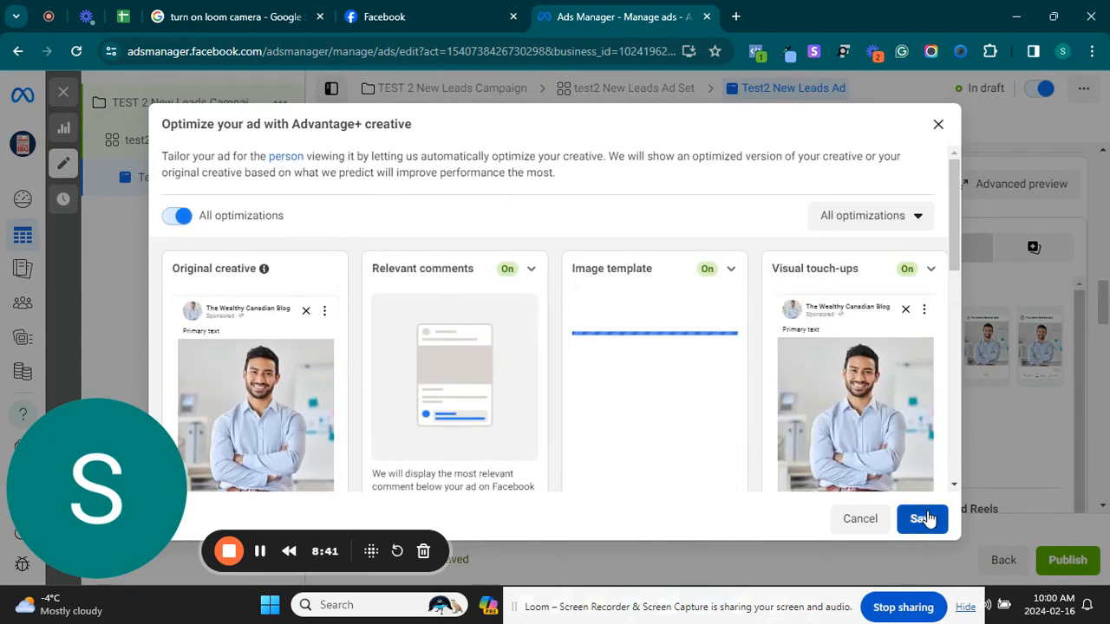
pyautogui.click(922, 518)
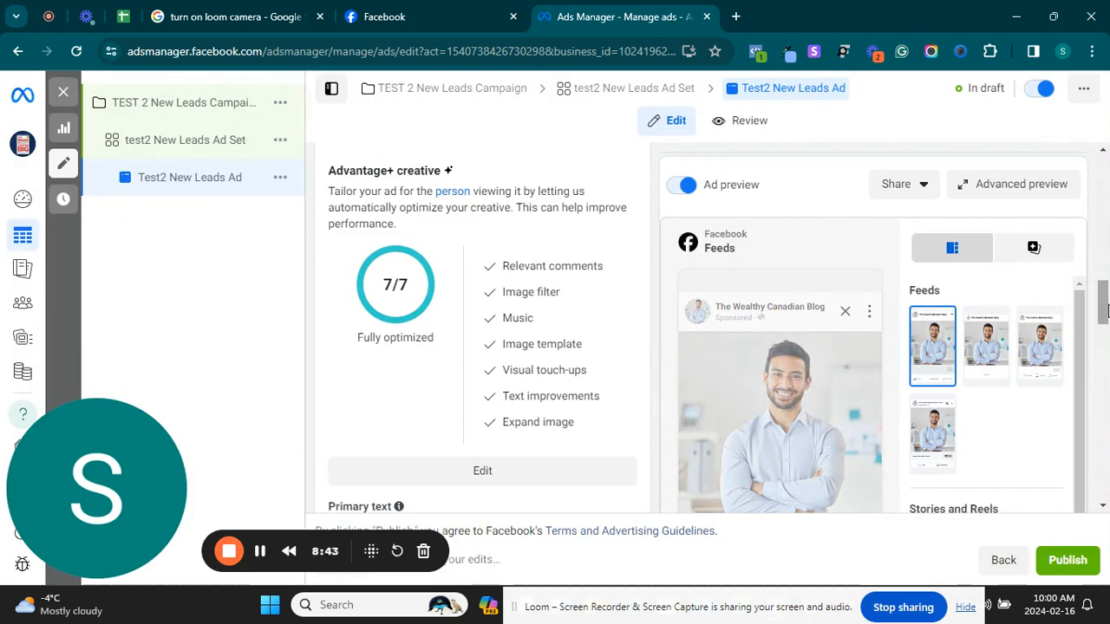
# Enter "50% OFF on all our shirts this Valentine" as the ad's primary text
pyautogui.moveTo(1104, 305)
pyautogui.mouseDown()
pyautogui.moveTo(1102, 330)
pyautogui.moveTo(1098, 305)
pyautogui.moveTo(1097, 319)
pyautogui.mouseUp()
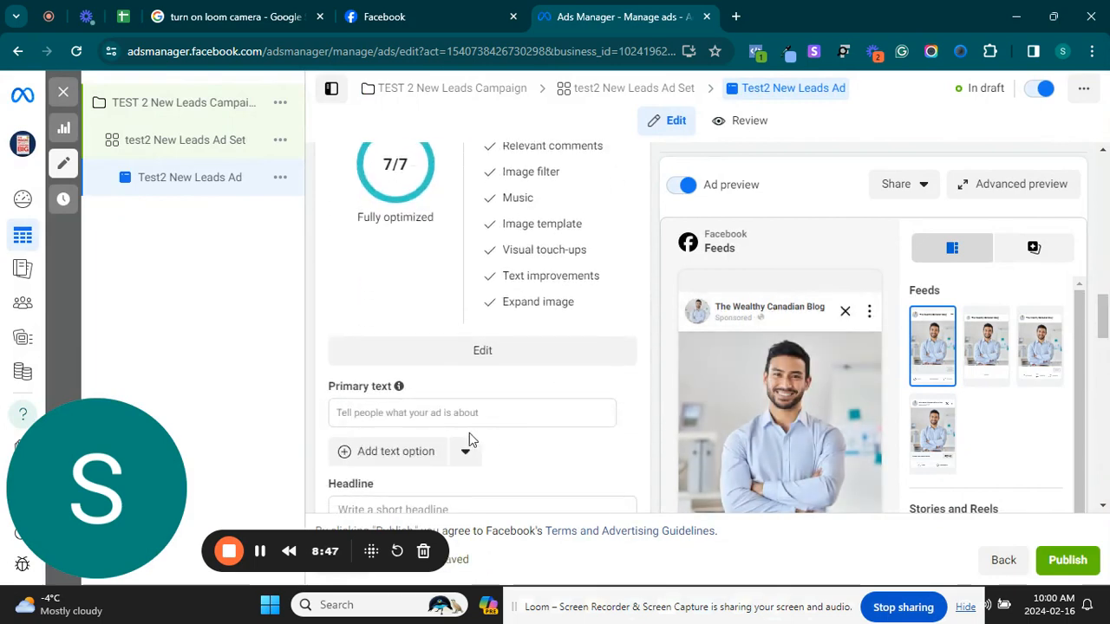
pyautogui.click(454, 406)
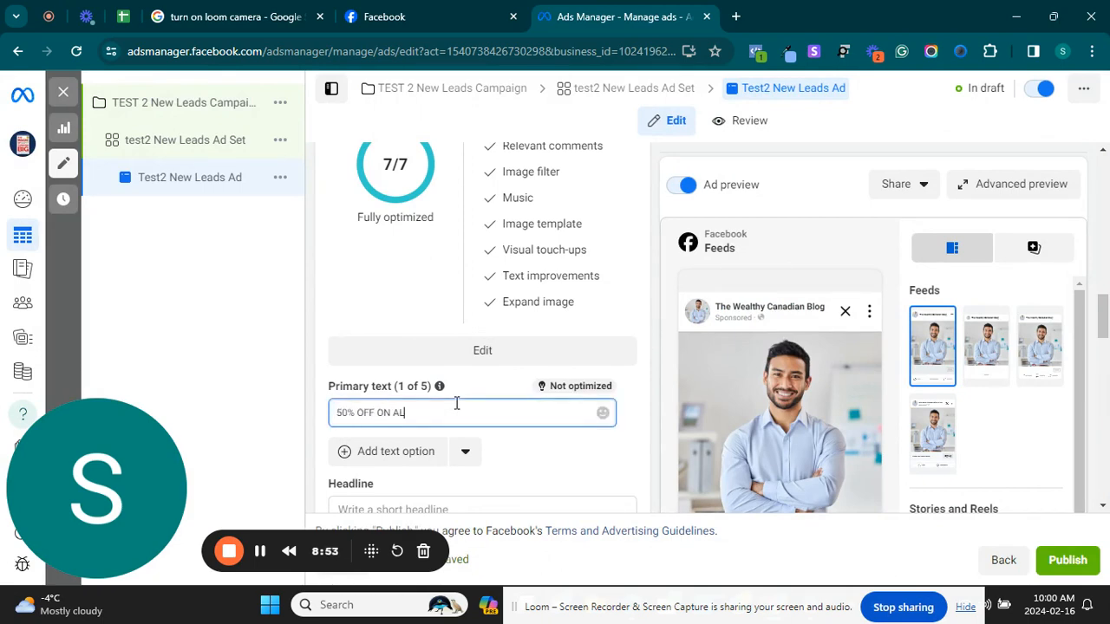
pyautogui.write('50% OFF O')
pyautogui.press('BackSpace')
pyautogui.write('on all ou')
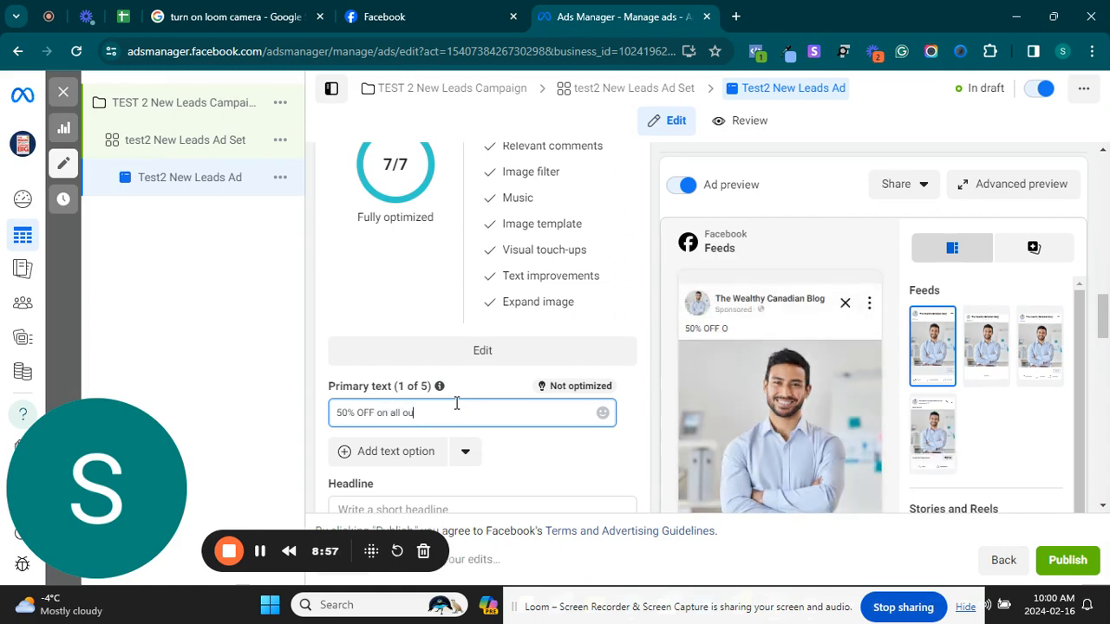
pyautogui.write('r shirts')
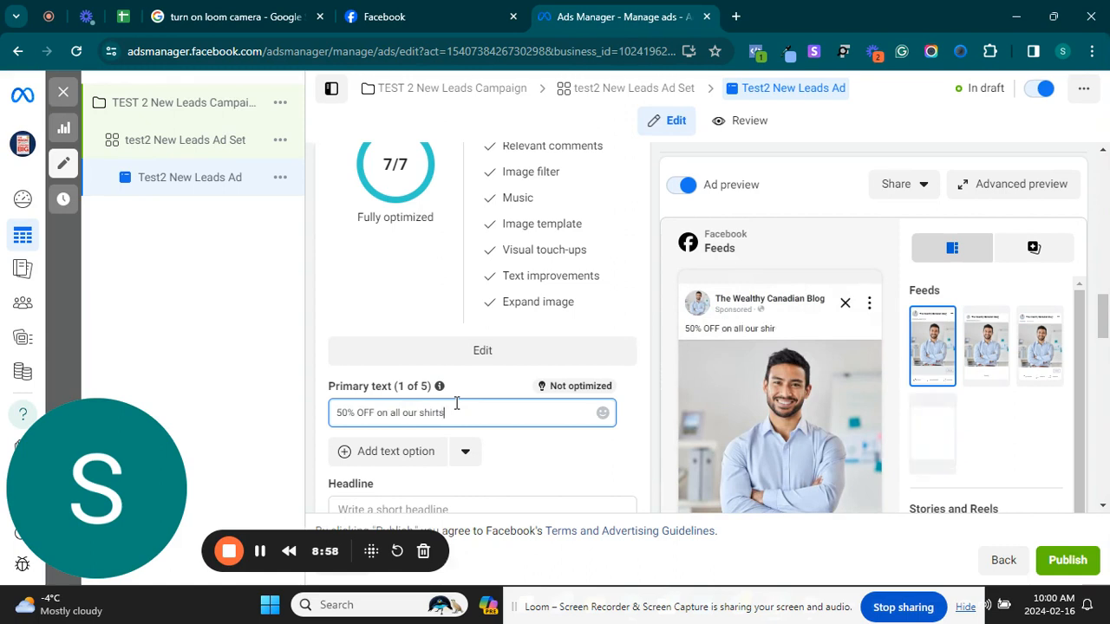
pyautogui.write(' this val')
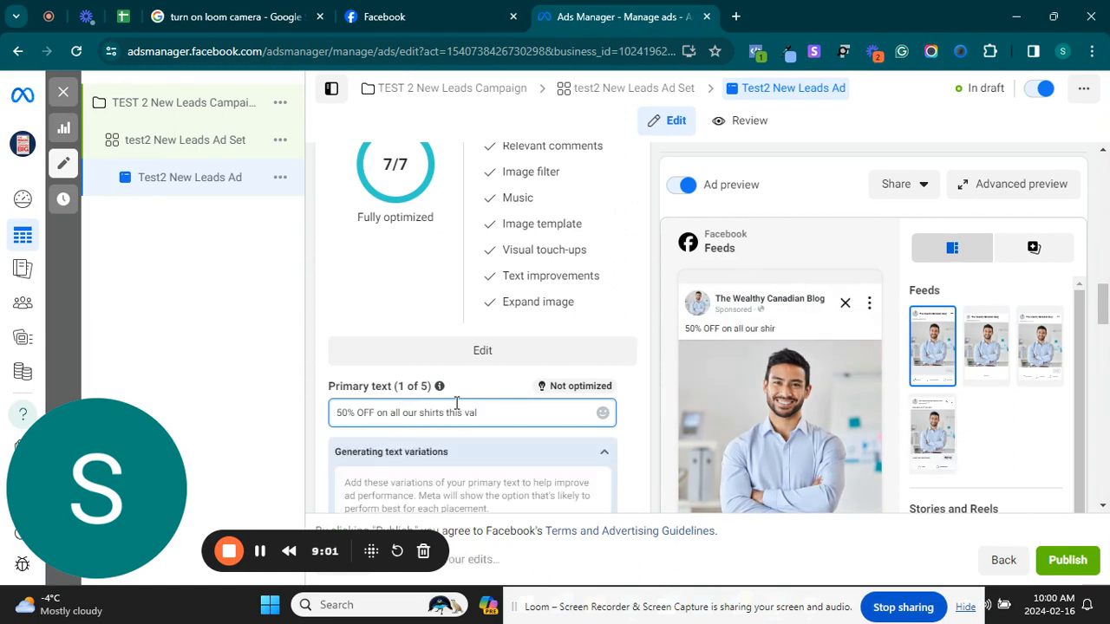
pyautogui.write('entine')
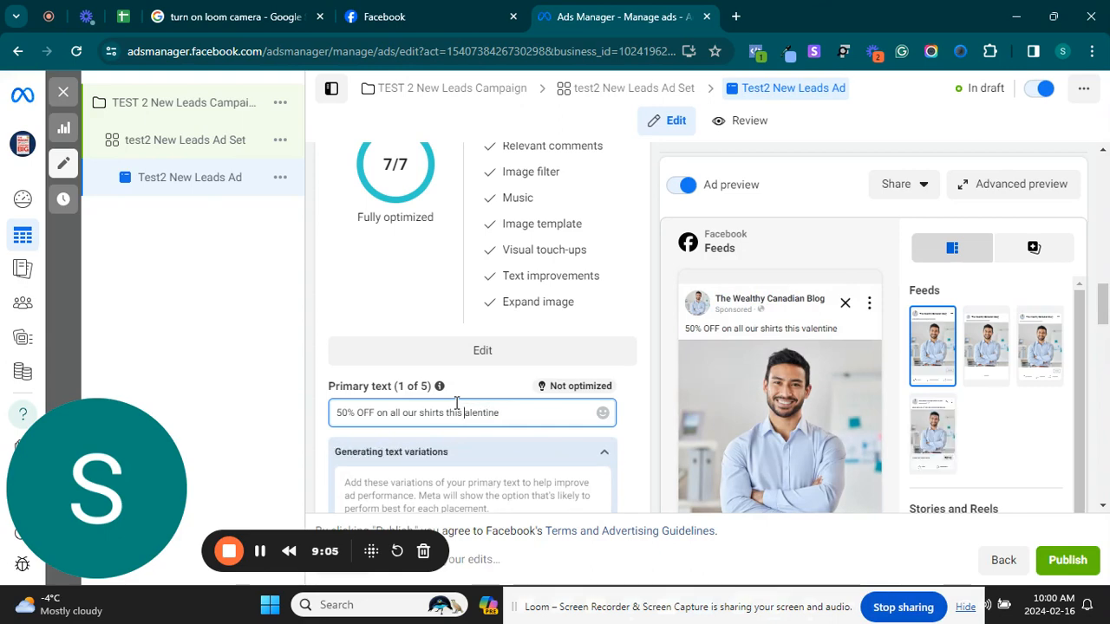
# Add the suggested primary text variation that starts with "Sweep your loved one off their feet"
pyautogui.scroll(-2, 456, 403)
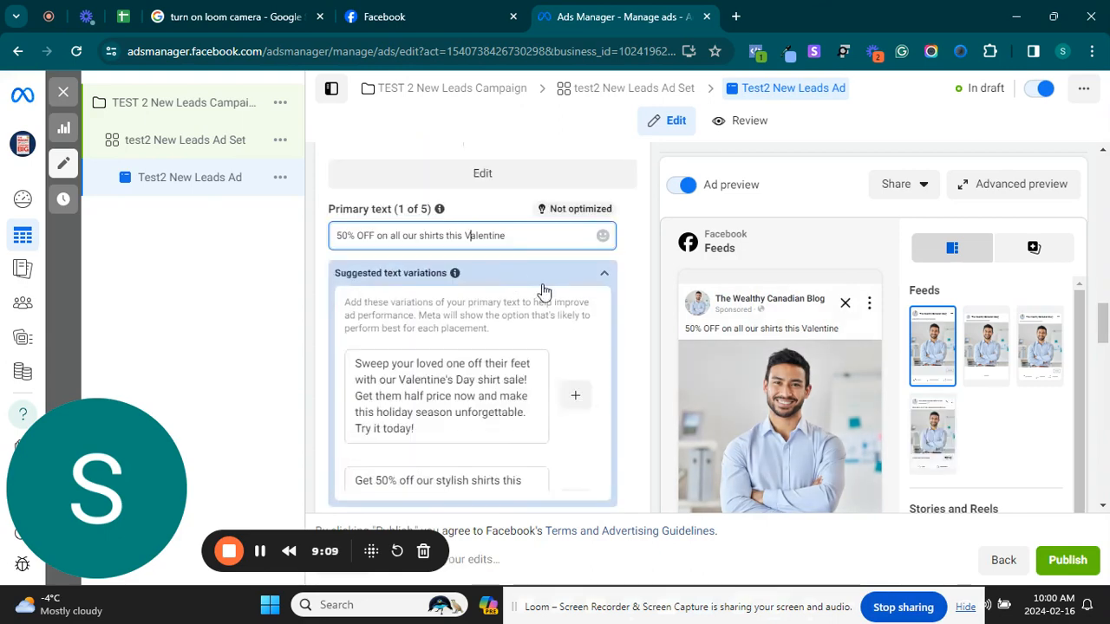
pyautogui.click(572, 400)
pyautogui.click(573, 401)
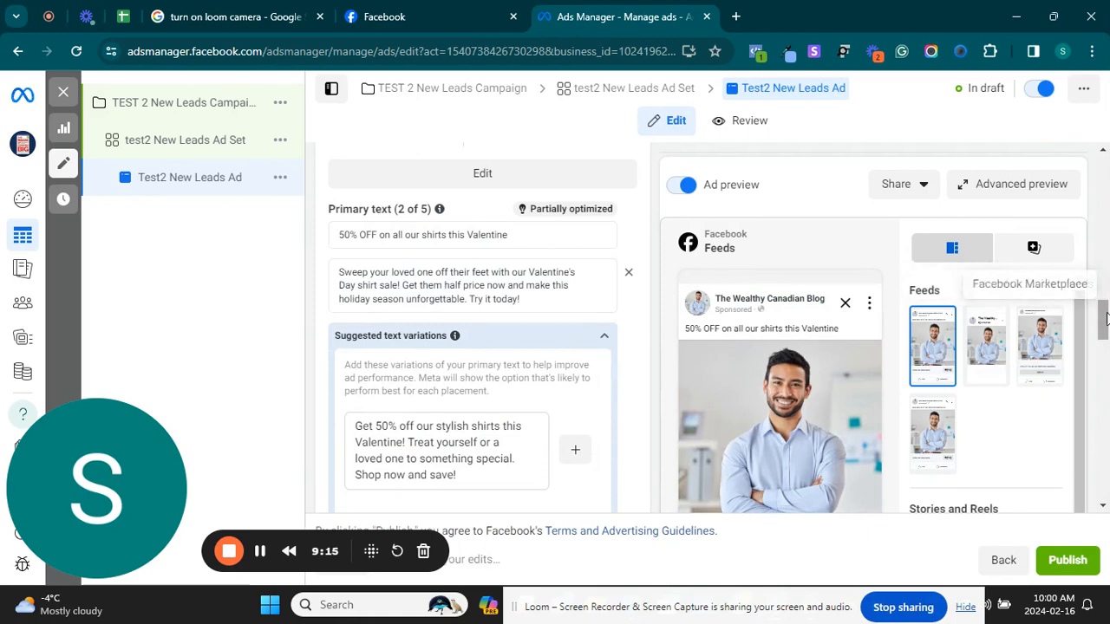
# Enter "Get the best shorts in the world" as the ad's headline
pyautogui.moveTo(1103, 320); pyautogui.dragTo(1106, 345)
pyautogui.scroll(-2, 1105, 345)
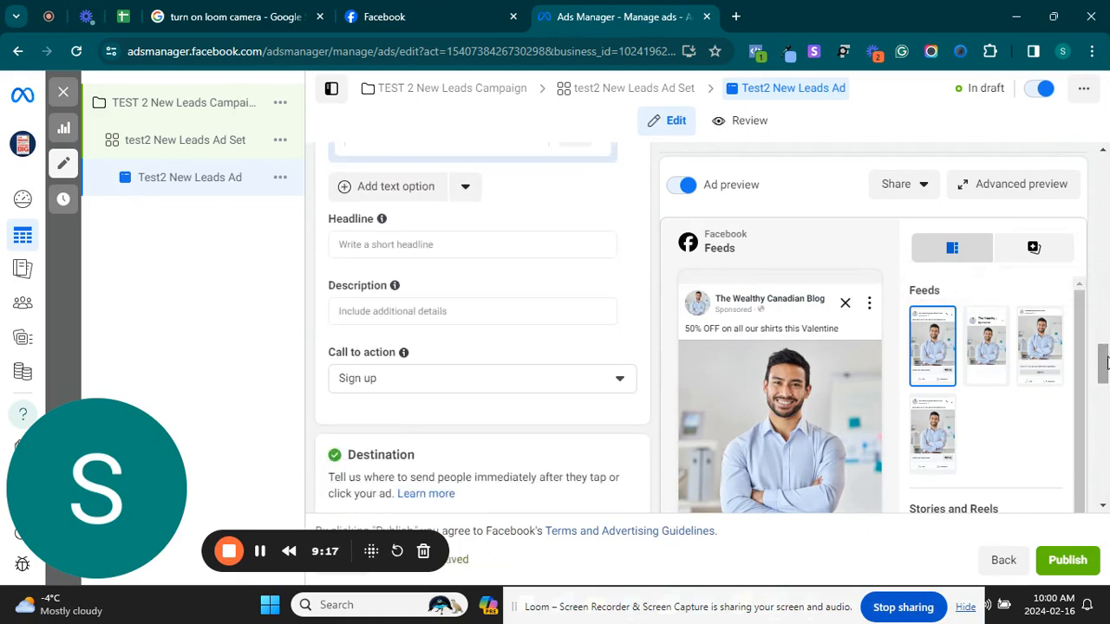
pyautogui.click(418, 248)
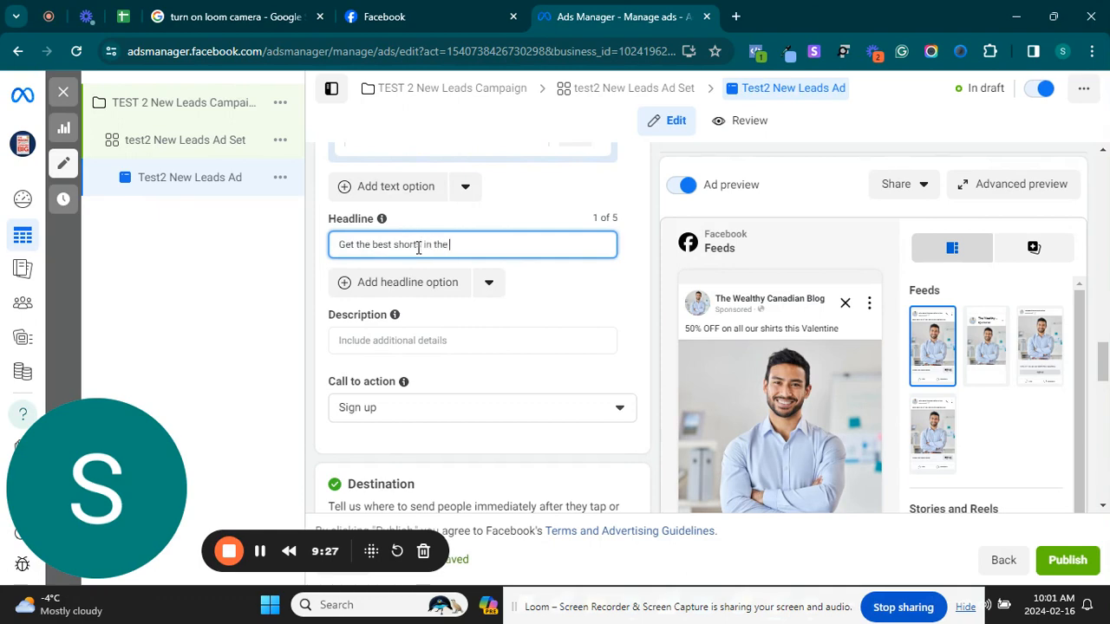
pyautogui.write('world')
# Enter "Canadian bespoke shirt made for YOU" as the ad's description
pyautogui.scroll(-1, 485, 329)
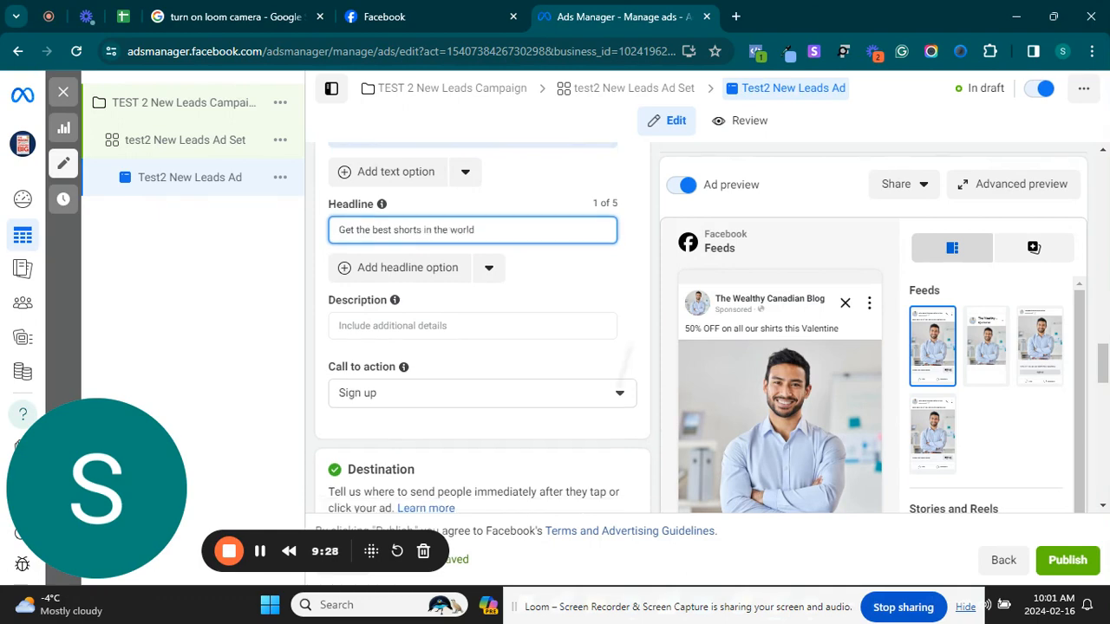
pyautogui.click(560, 322)
pyautogui.click(527, 263)
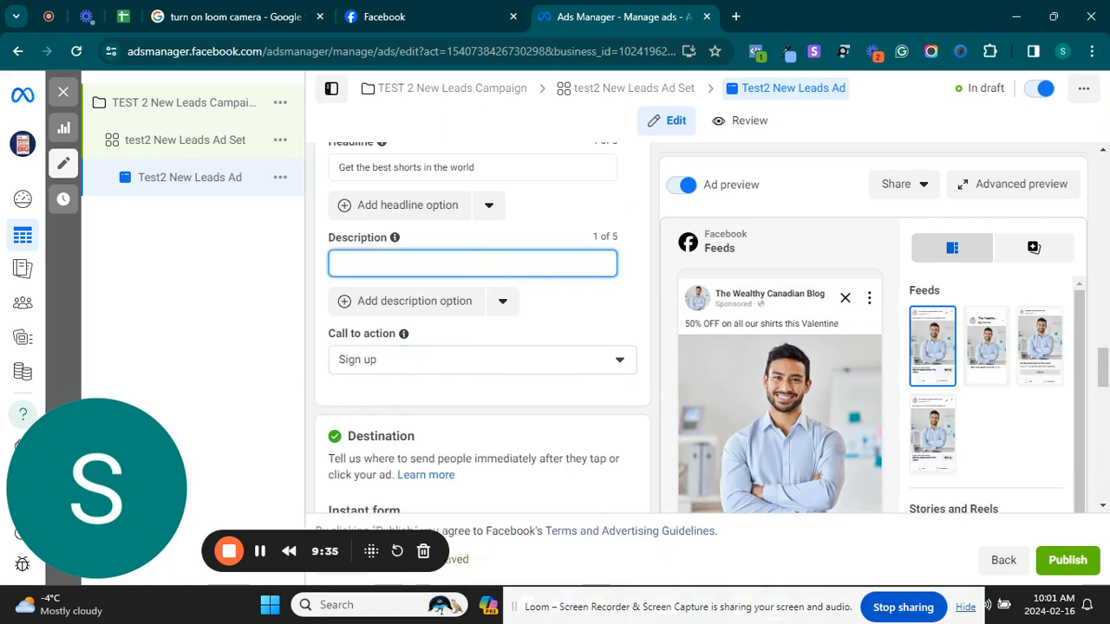
pyautogui.write('Canadia')
pyautogui.press('BackSpace')
pyautogui.write('ian ')
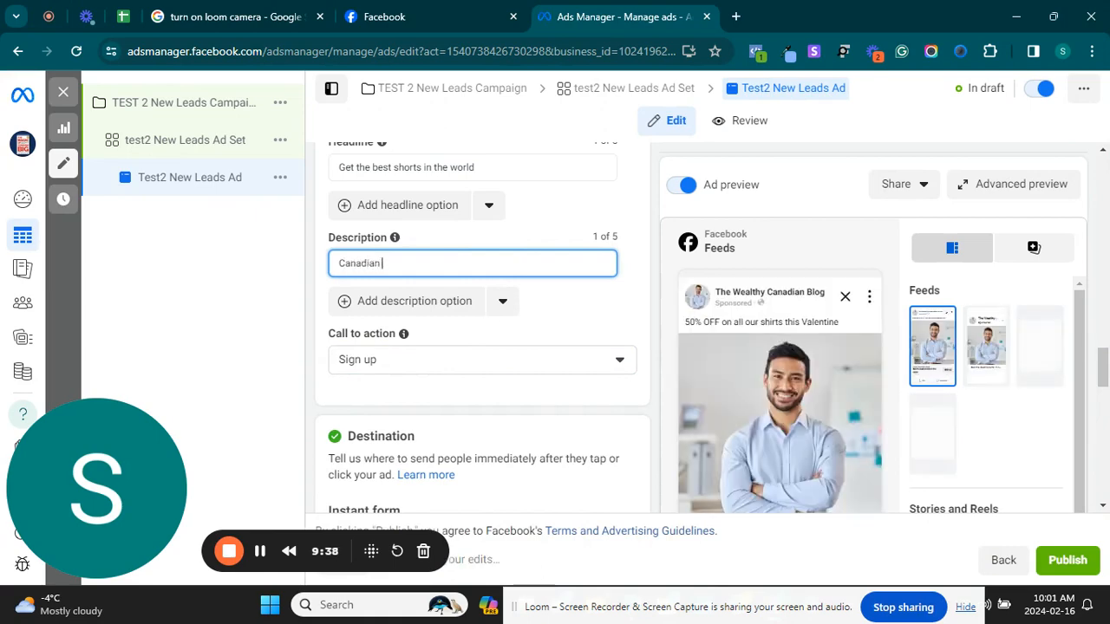
pyautogui.write('bespok')
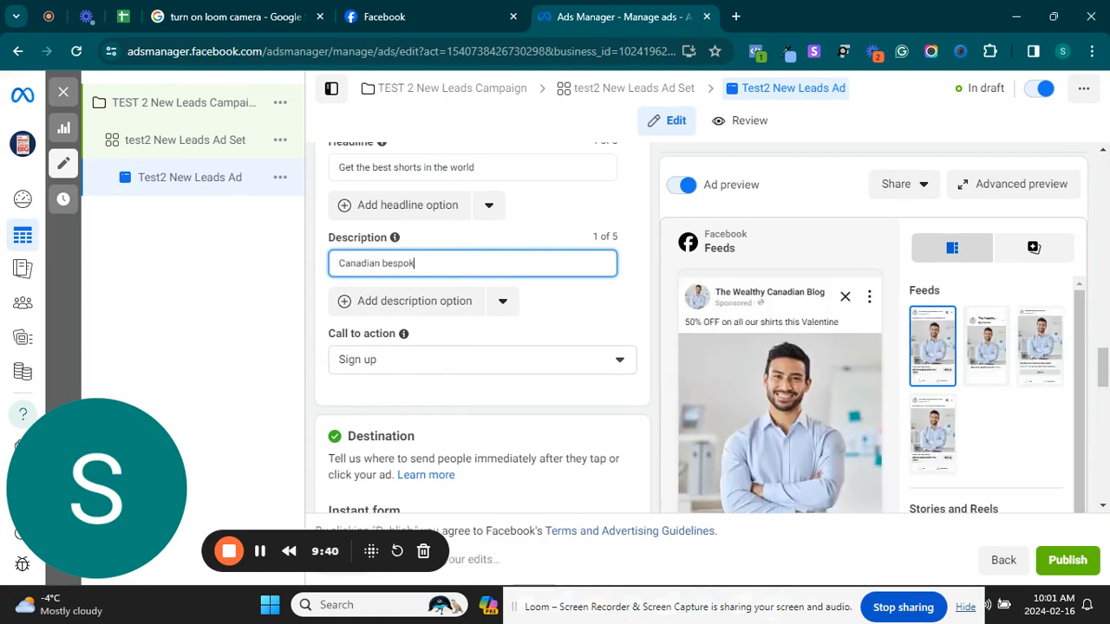
pyautogui.write('e shirt made for YOU')
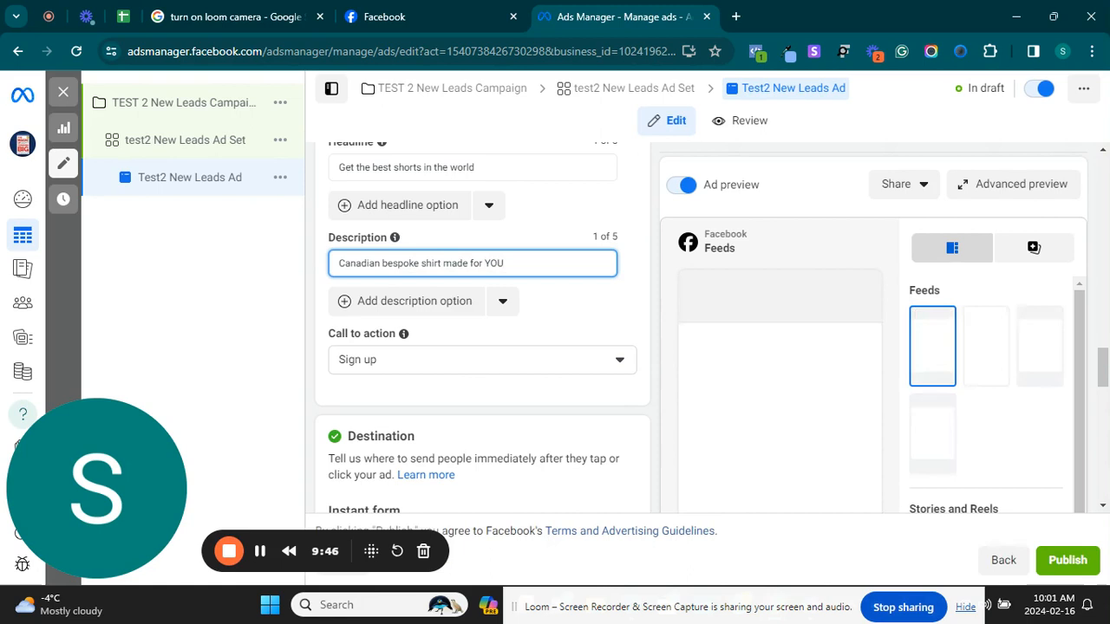
# Set the ad's call to action to Book now
pyautogui.scroll(-1, 514, 262)
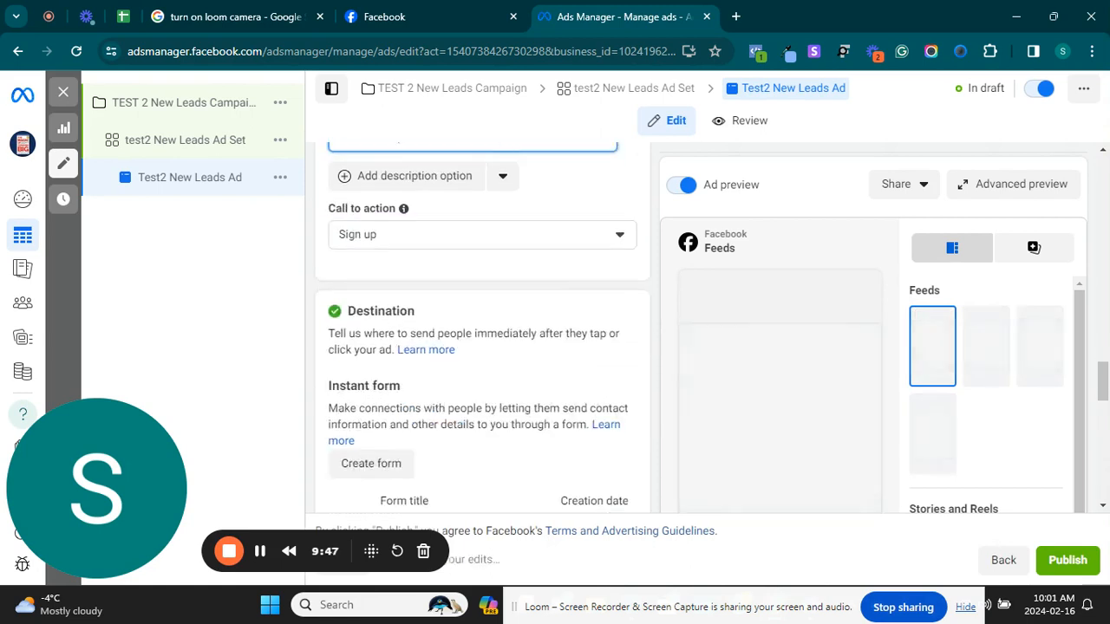
pyautogui.click(619, 234)
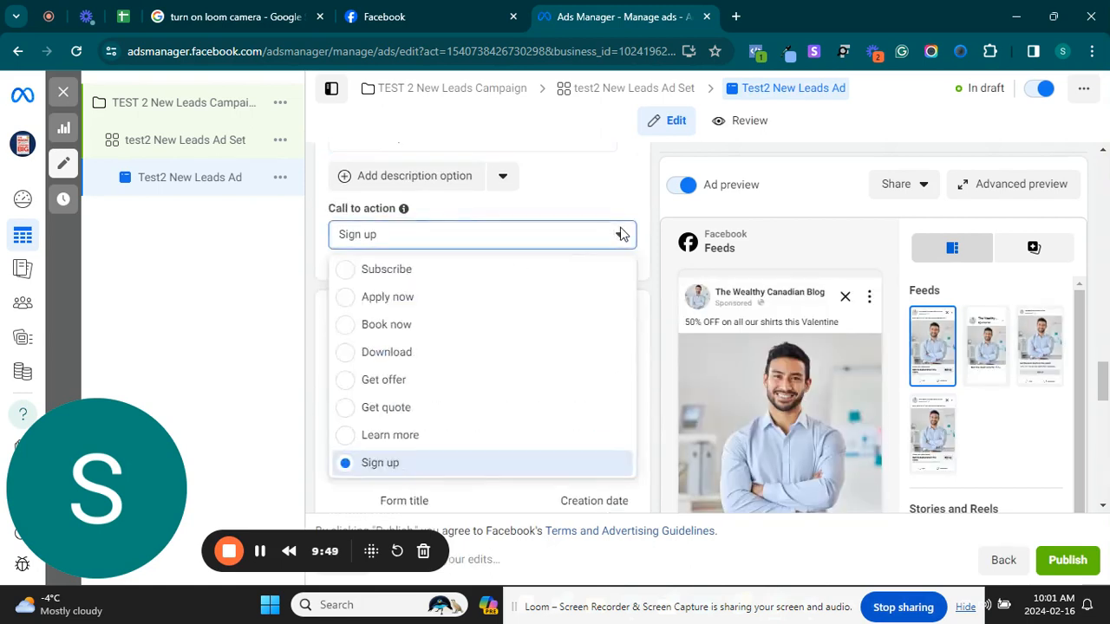
pyautogui.click(384, 327)
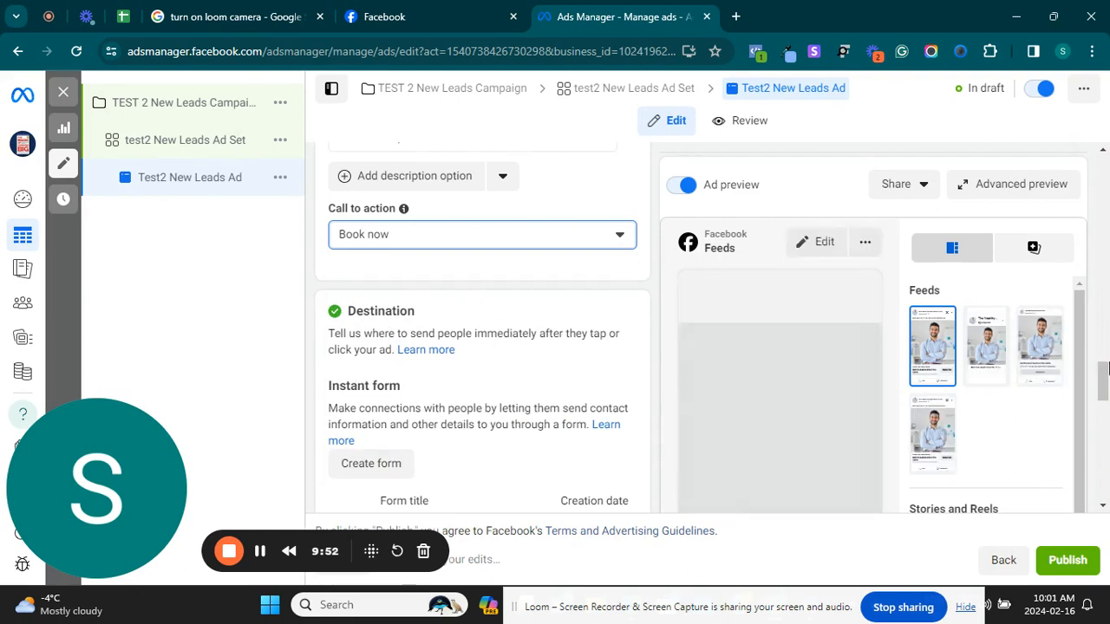
# Start a new instant form for the ad's destination and name it TEST 2 New Shirts Form
pyautogui.moveTo(1101, 377); pyautogui.dragTo(1102, 412)
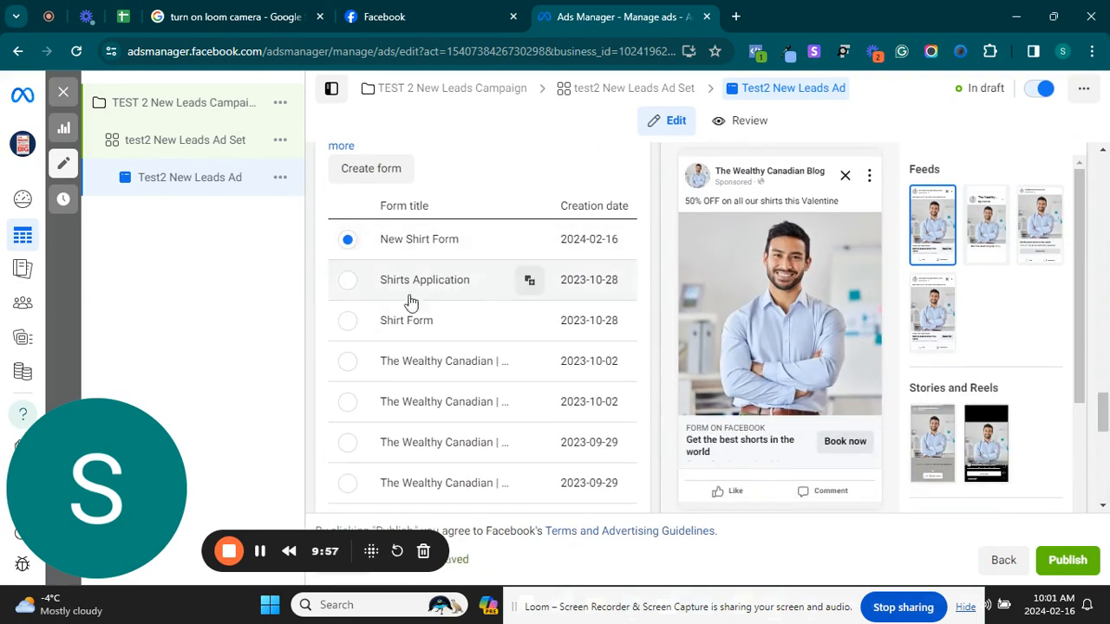
pyautogui.click(375, 181)
pyautogui.click(346, 223)
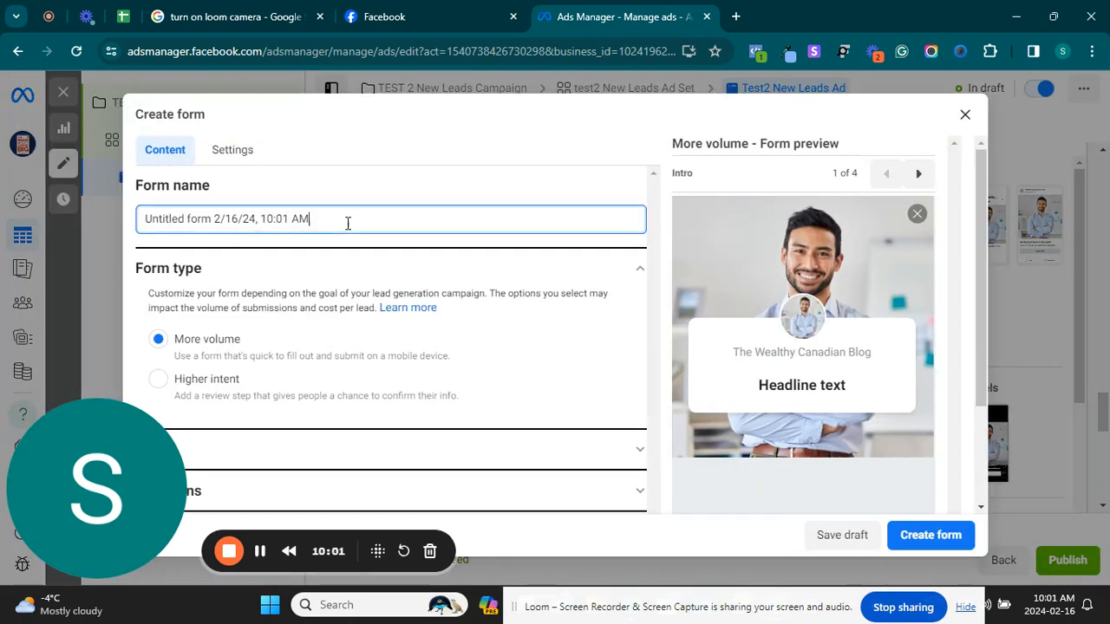
pyautogui.moveTo(346, 223); pyautogui.dragTo(1, 208)
pyautogui.write('test')
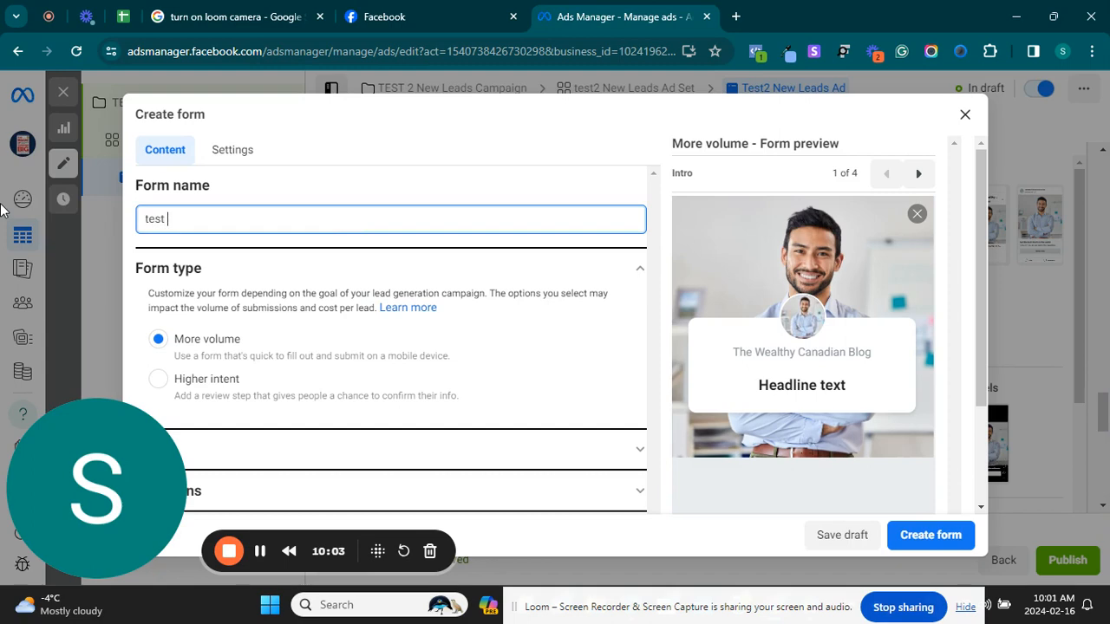
pyautogui.press('BackSpace')
pyautogui.press('BackSpace')
pyautogui.write('TEST 2 New Shirts Form')
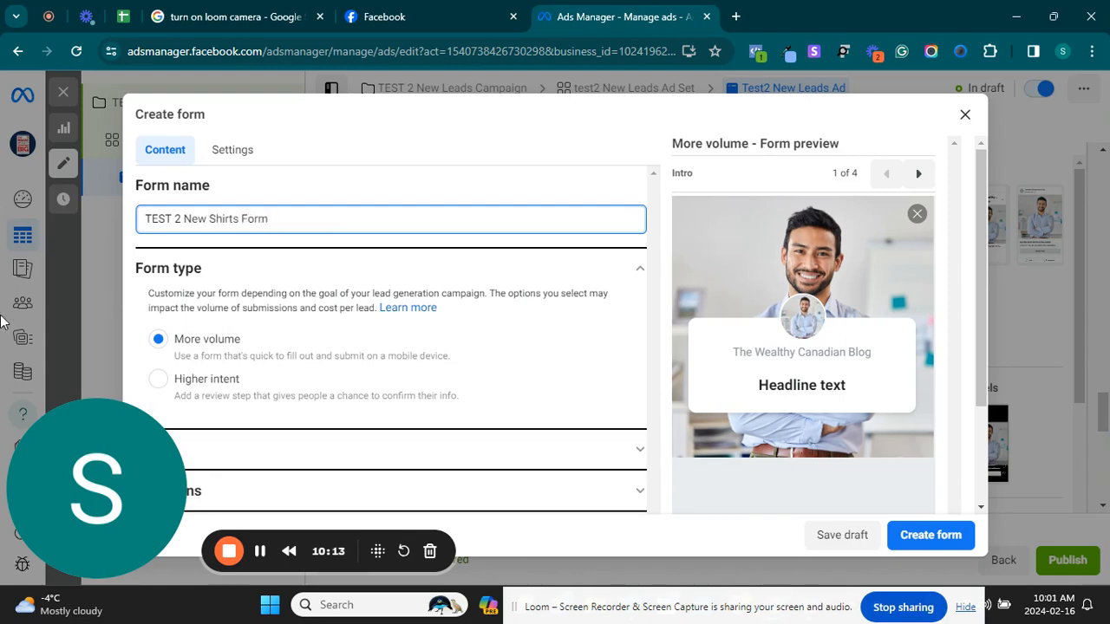
# Expand the form's Intro section and open its greeting headline for editing
pyautogui.scroll(-3, 905, 283)
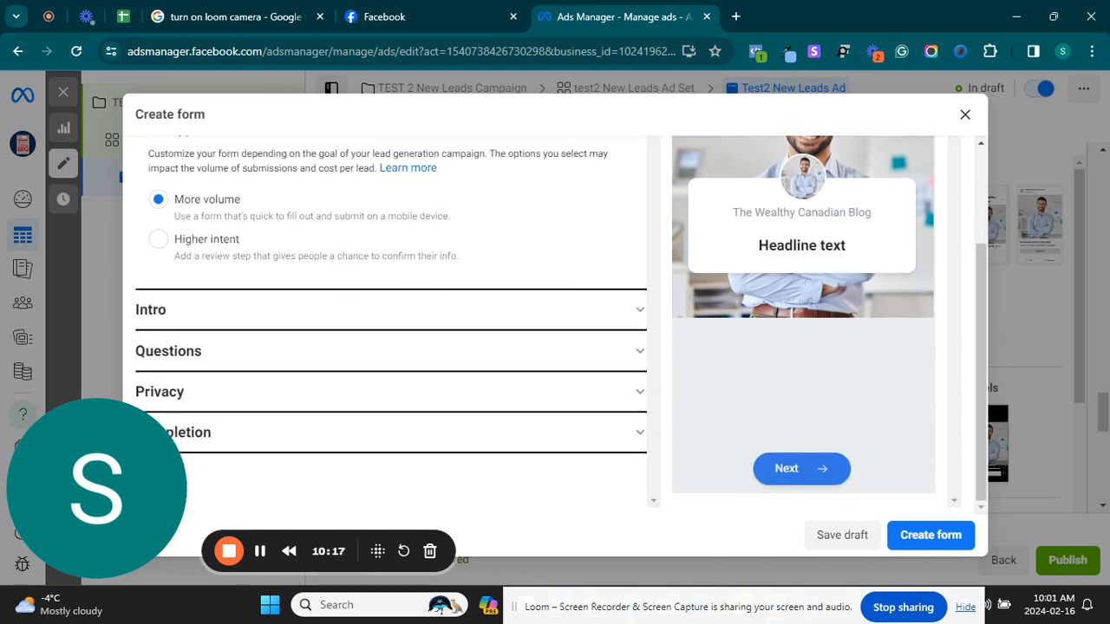
pyautogui.click(639, 310)
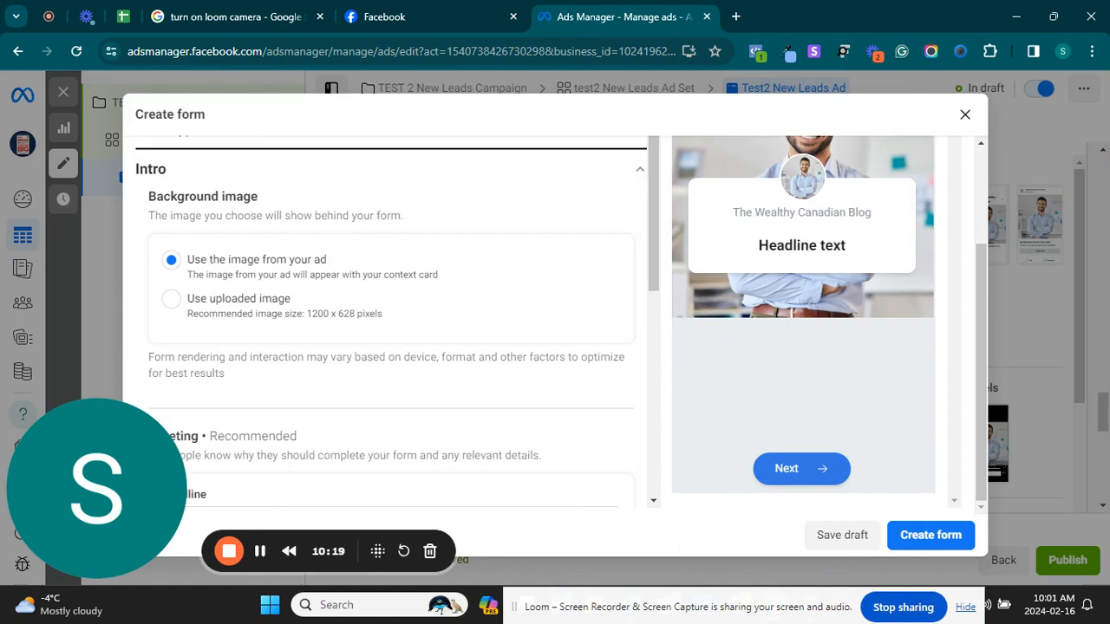
pyautogui.scroll(-2, 425, 355)
pyautogui.click(425, 356)
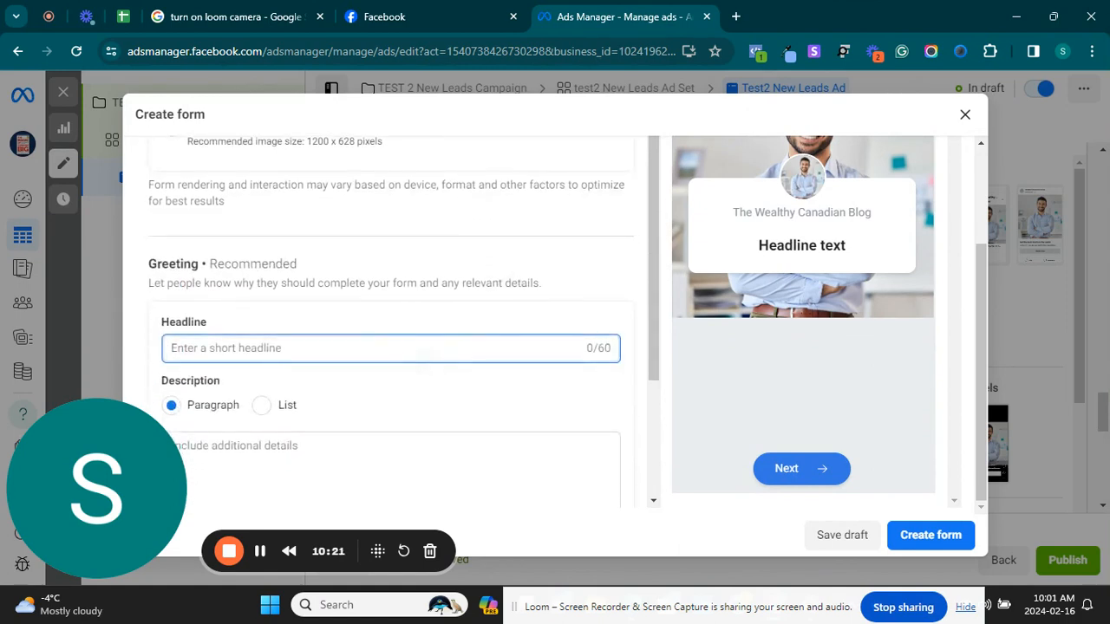
pyautogui.write('GET')
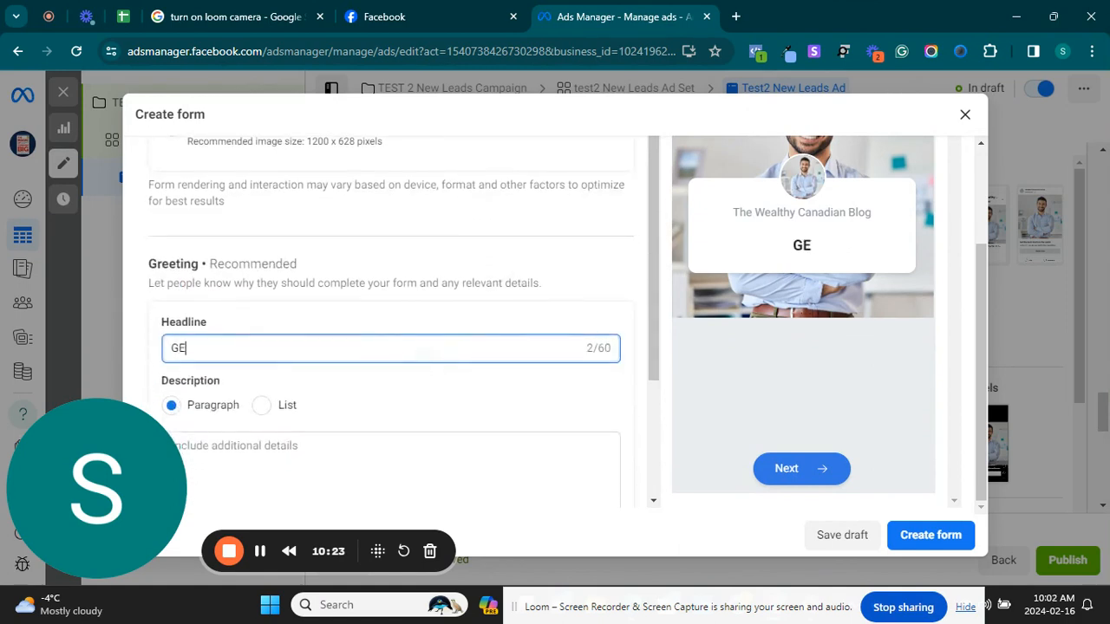
pyautogui.press('BackSpace')
pyautogui.press('BackSpace')
pyautogui.press('BackSpace')
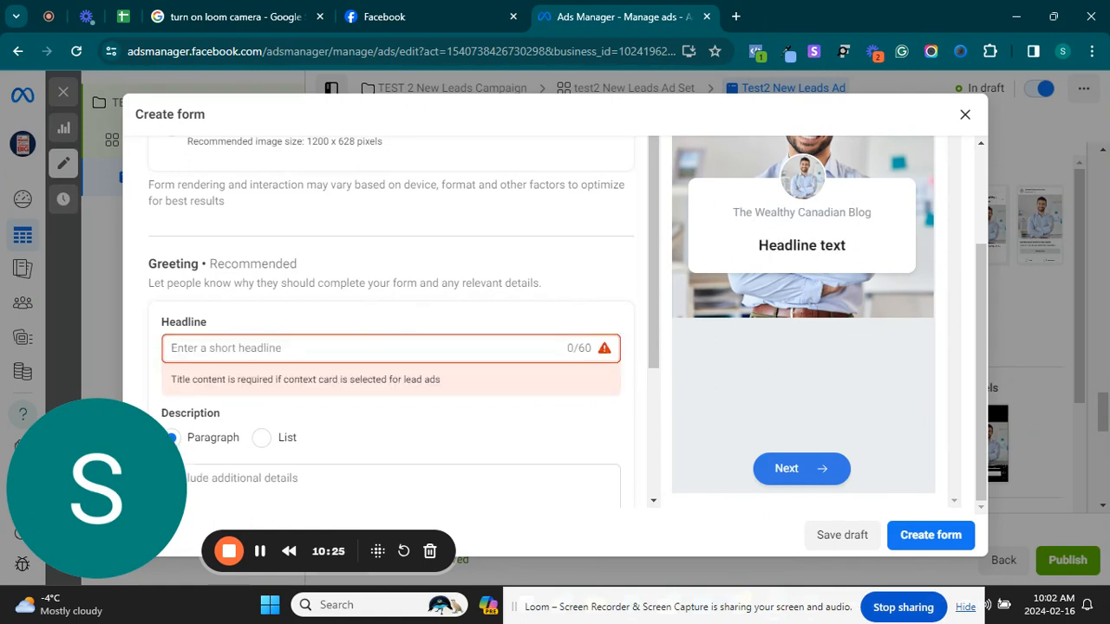
pyautogui.write('gET')
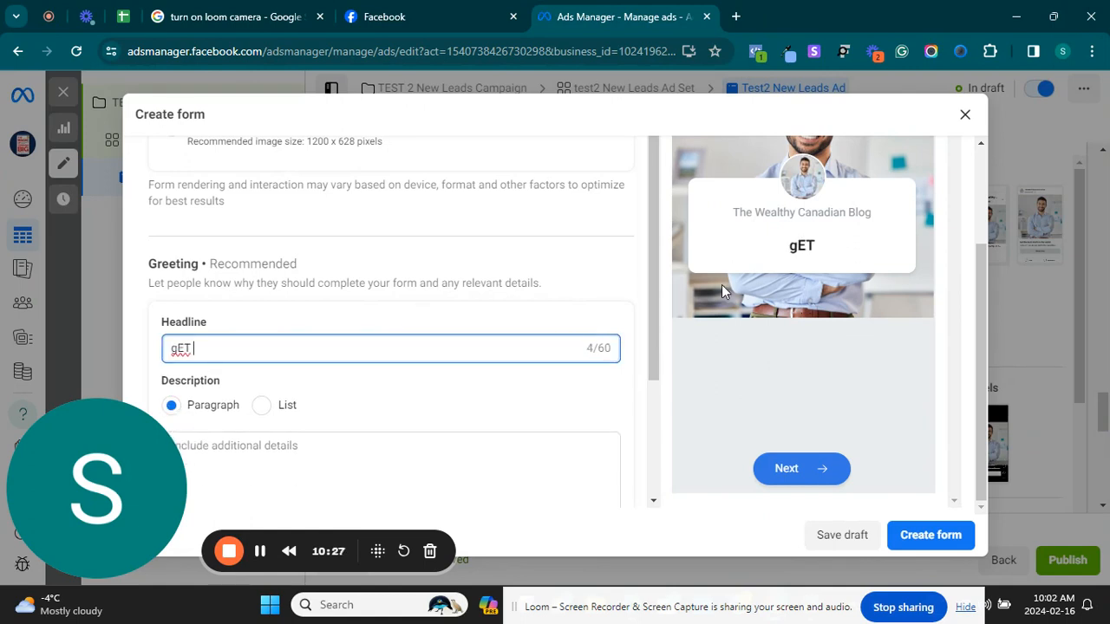
pyautogui.press('BackSpace')
pyautogui.press('BackSpace')
pyautogui.press('BackSpace')
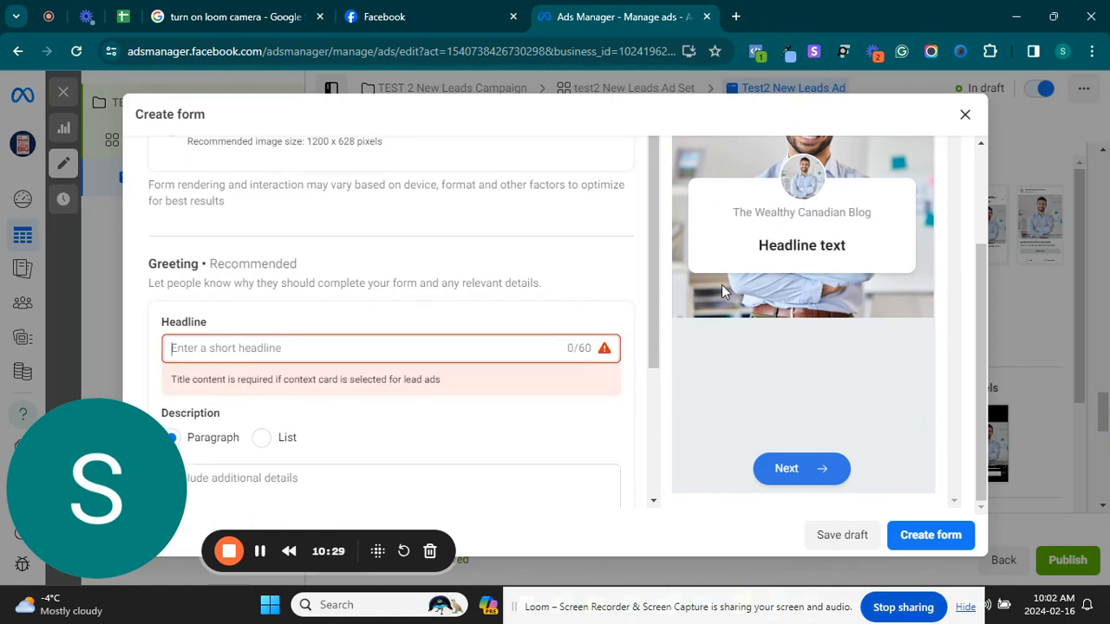
# Enter "Get the best shirt" as the headline of the form's greeting
pyautogui.write('G')
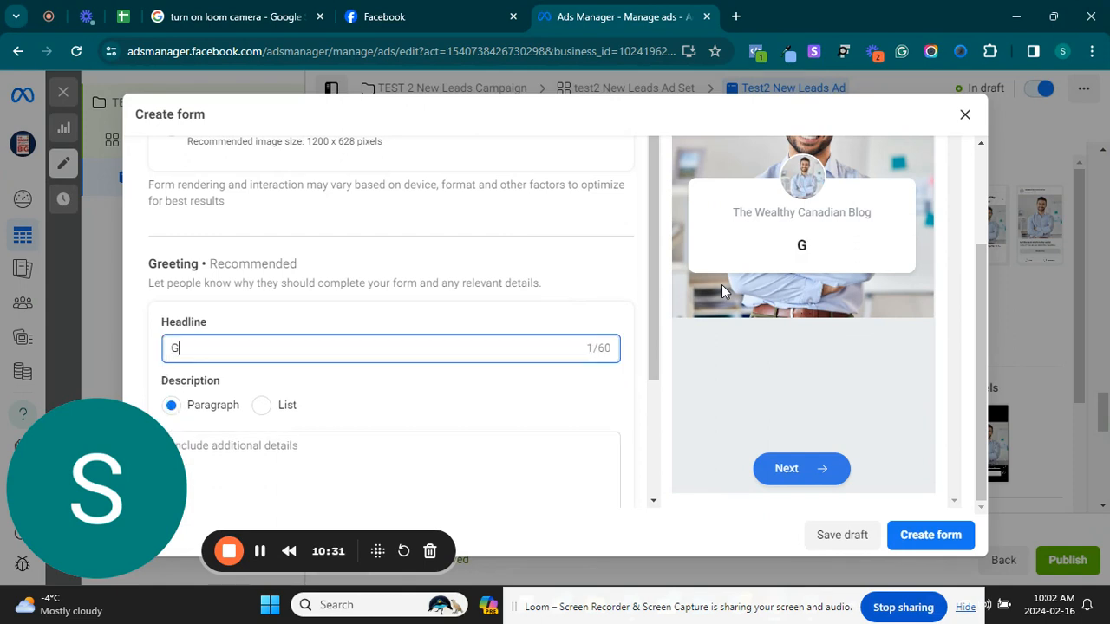
pyautogui.write('et the bves')
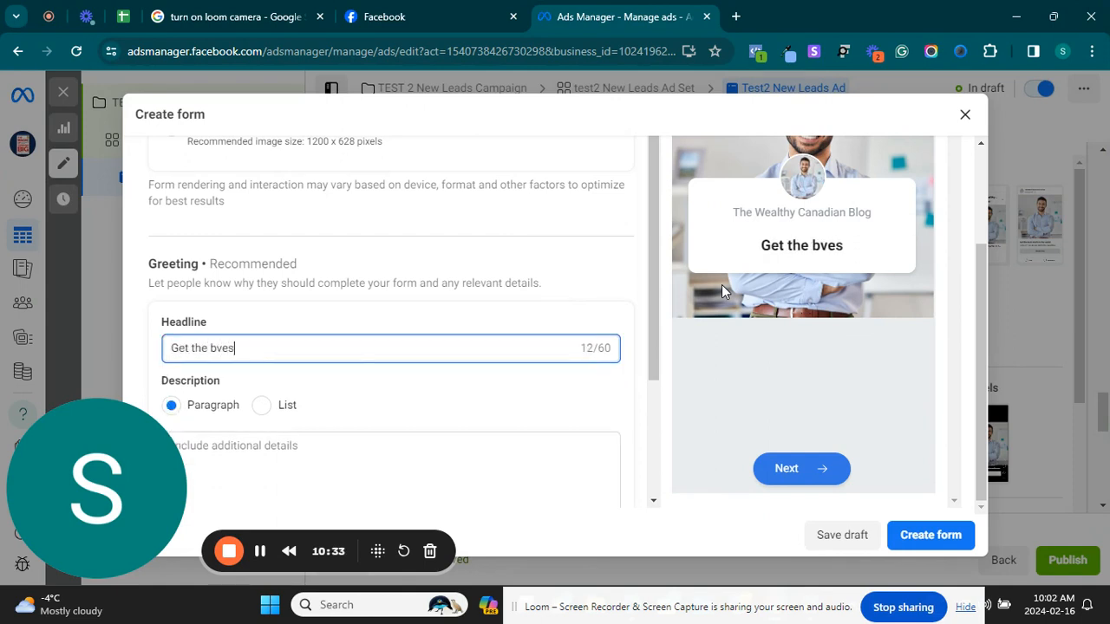
pyautogui.press('BackSpace')
pyautogui.press('BackSpace')
pyautogui.press('BackSpace')
pyautogui.write('est shirst')
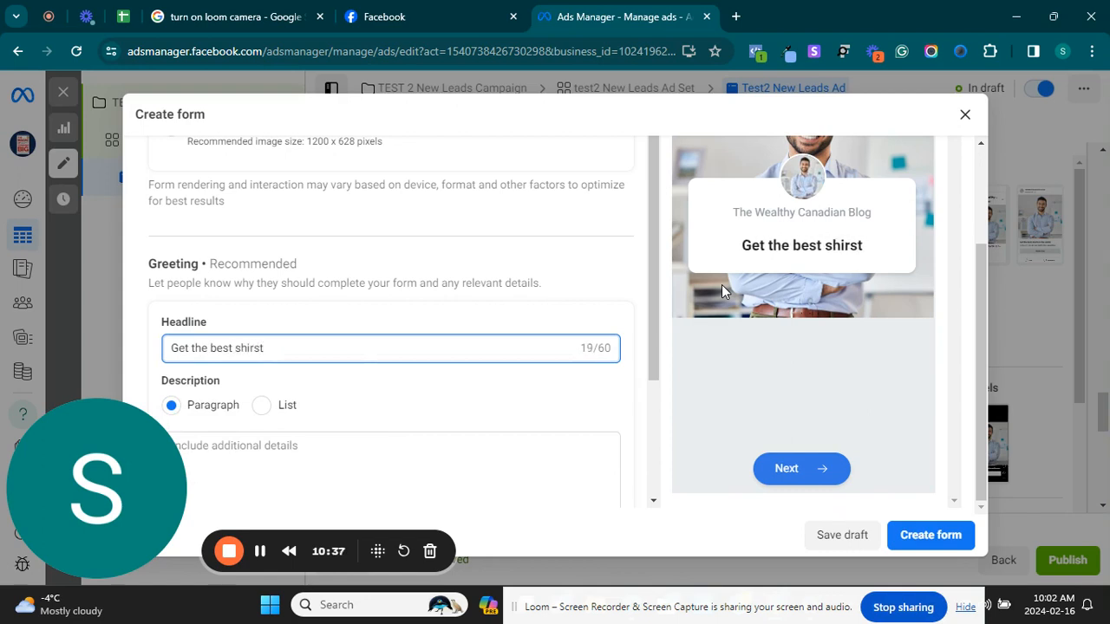
pyautogui.press('BackSpace')
pyautogui.press('BackSpace')
pyautogui.write('t')
# Enter "Fill out the form to order your bespoke shirt" as the greeting's paragraph description
pyautogui.scroll(-2, 390, 321)
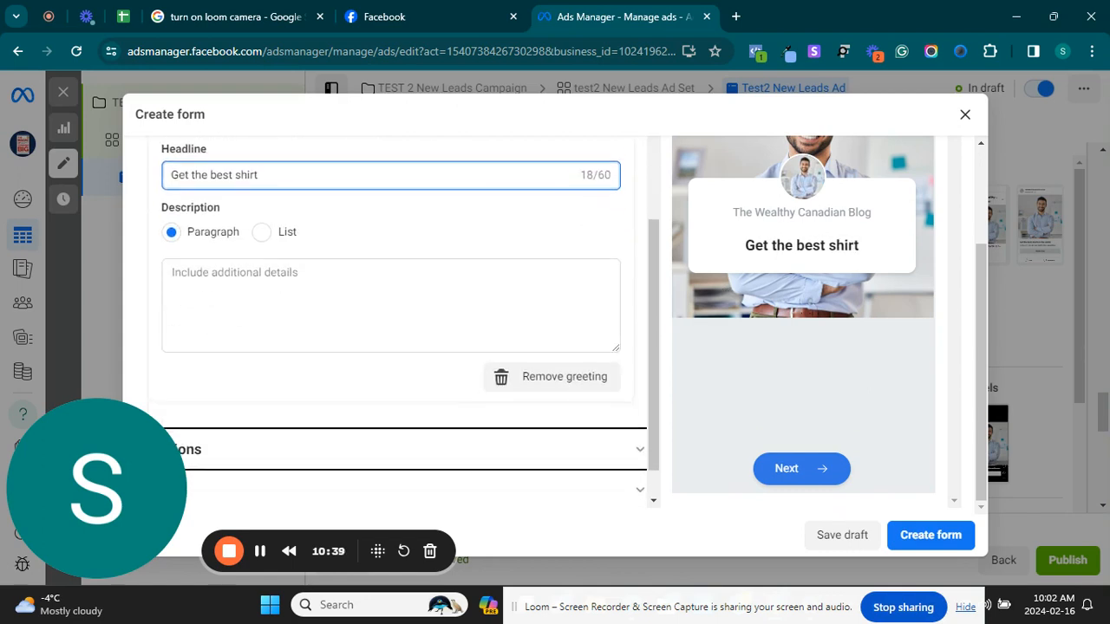
pyautogui.click(468, 301)
pyautogui.write('F')
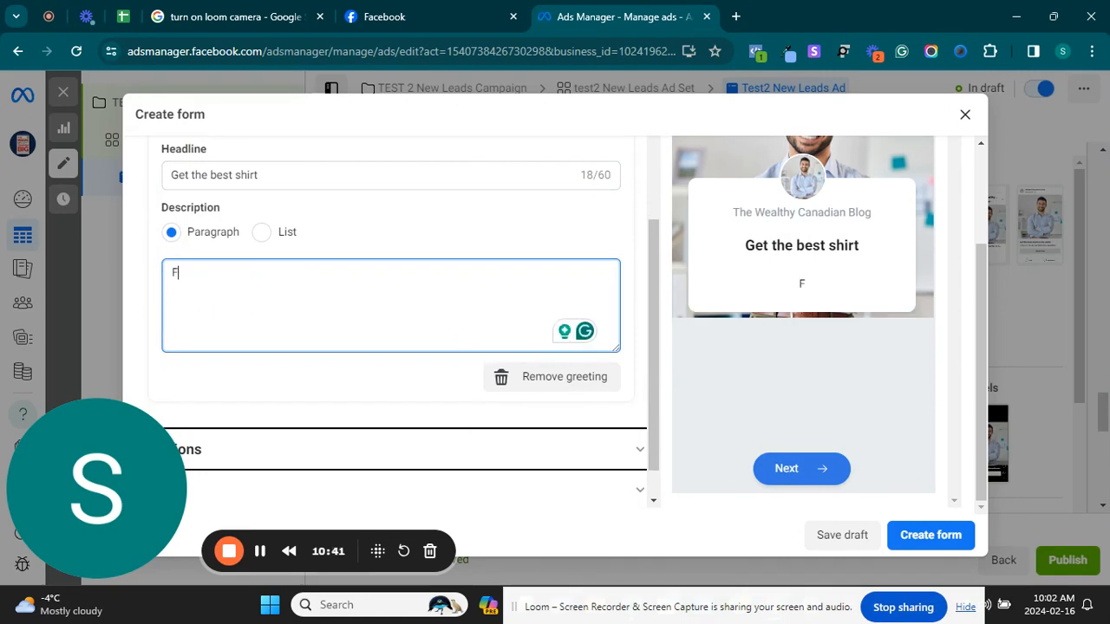
pyautogui.write('ill out th')
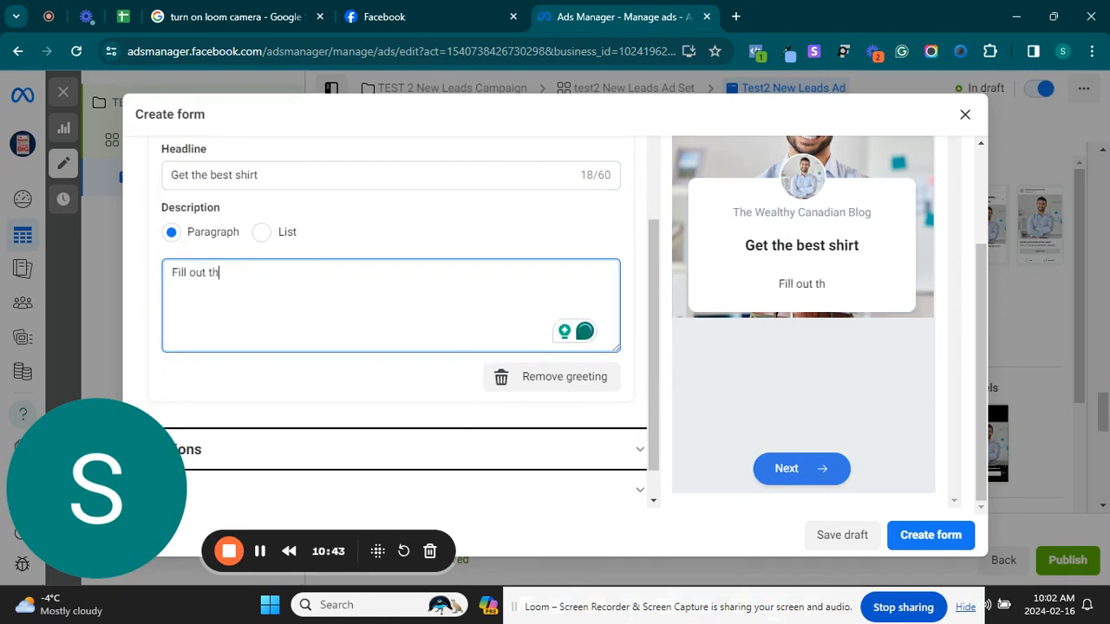
pyautogui.write('e form to ')
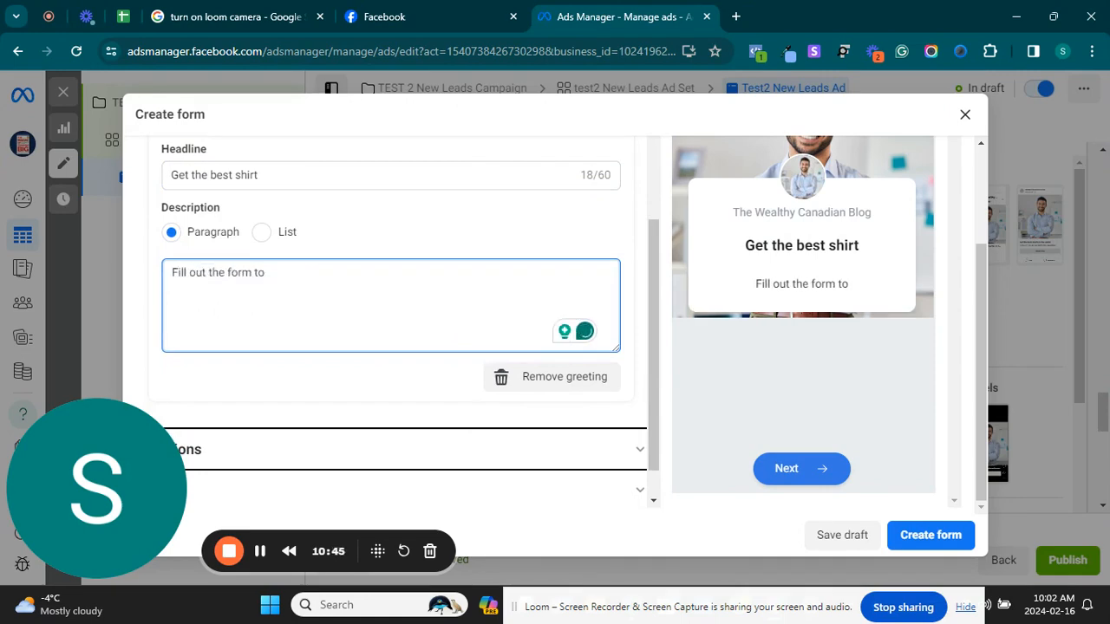
pyautogui.write('order t')
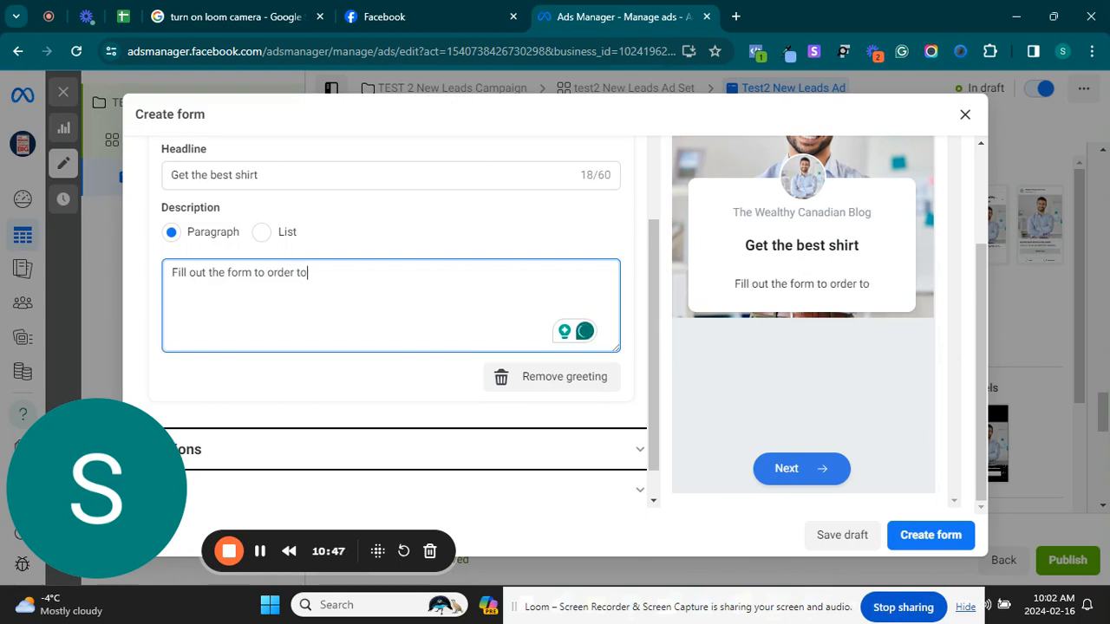
pyautogui.press('BackSpace')
pyautogui.write('you')
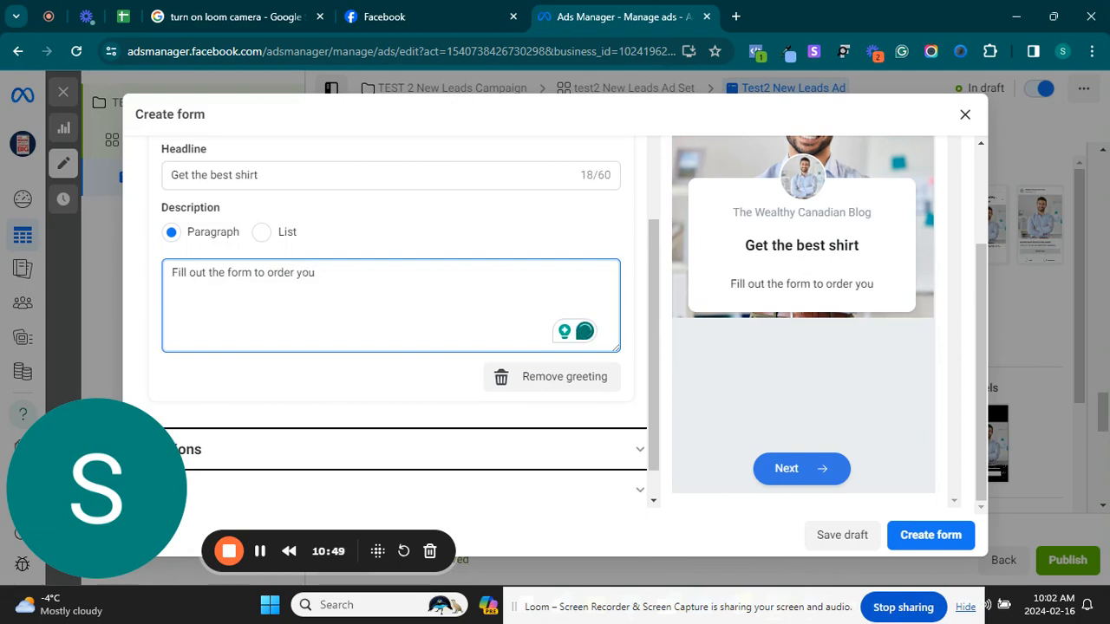
pyautogui.write('r bespoke ')
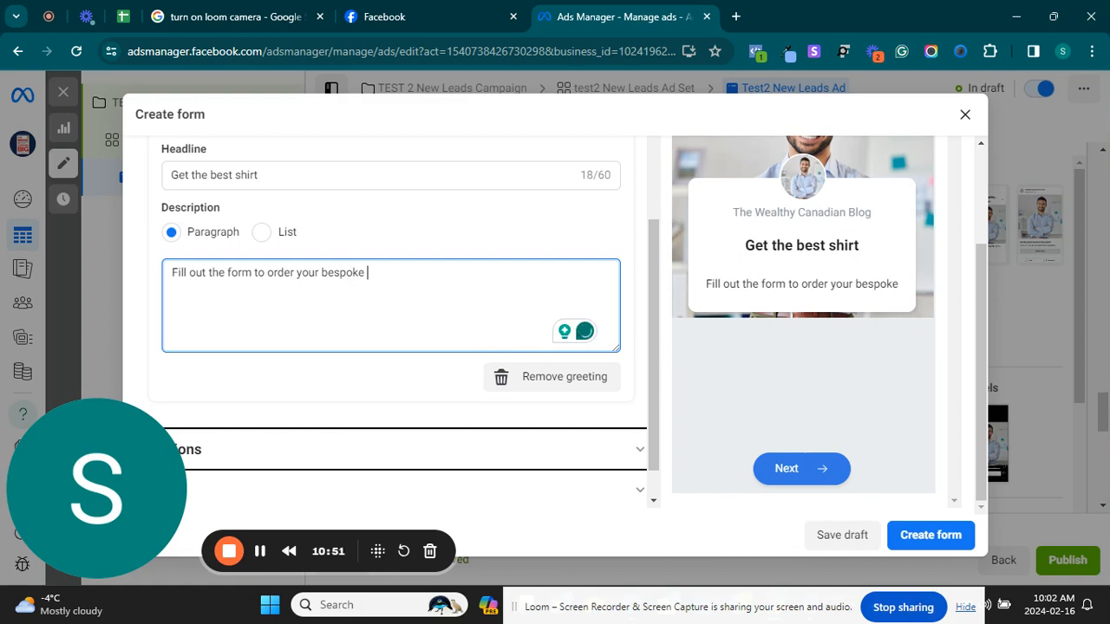
pyautogui.write('shirt')
# Expand the form's Questions section and check which types of custom question can be added
pyautogui.scroll(-1, 390, 303)
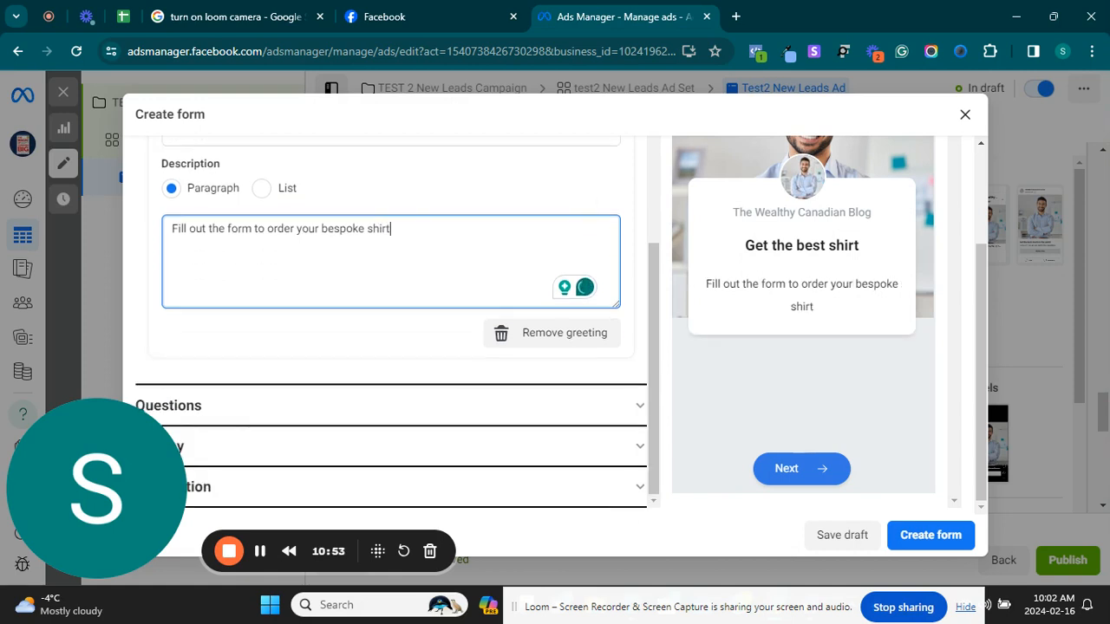
pyautogui.click(446, 403)
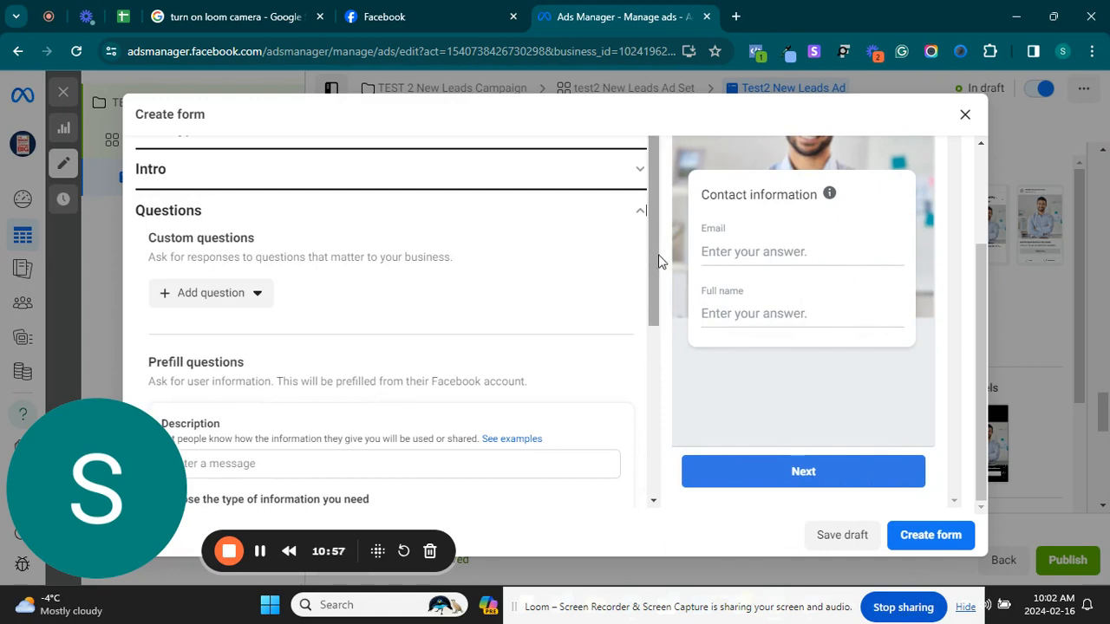
pyautogui.moveTo(655, 272); pyautogui.dragTo(604, 277)
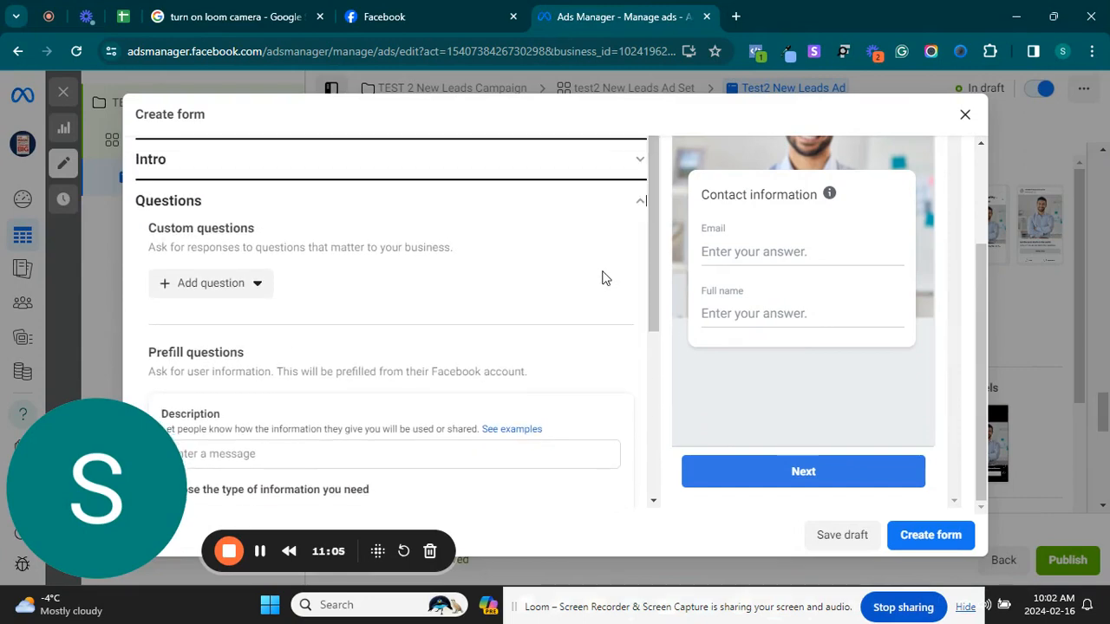
pyautogui.click(167, 288)
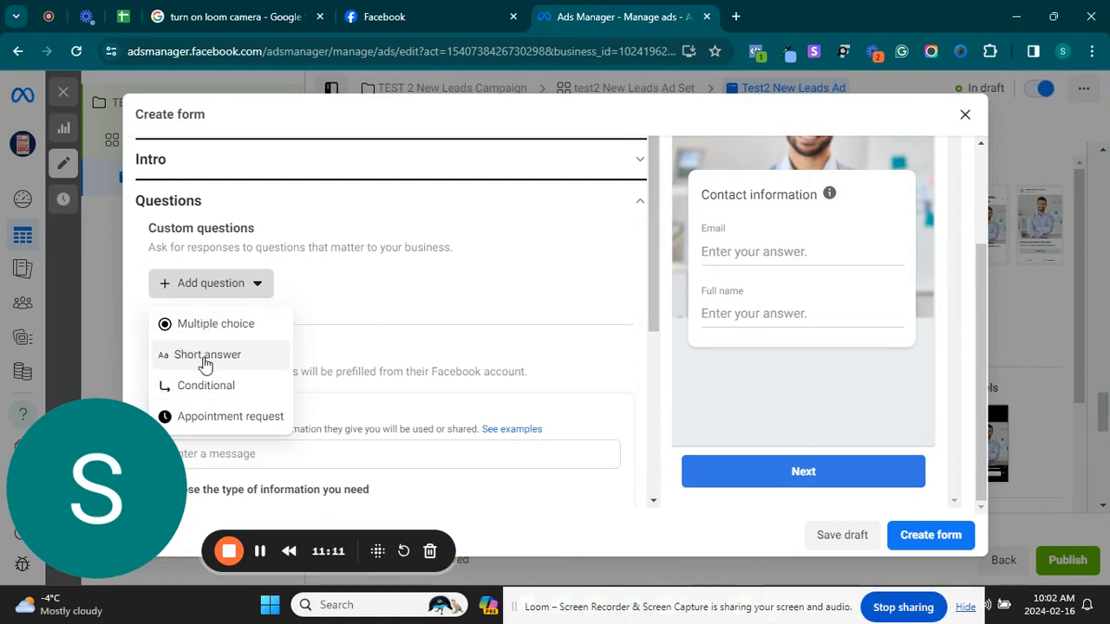
pyautogui.click(335, 320)
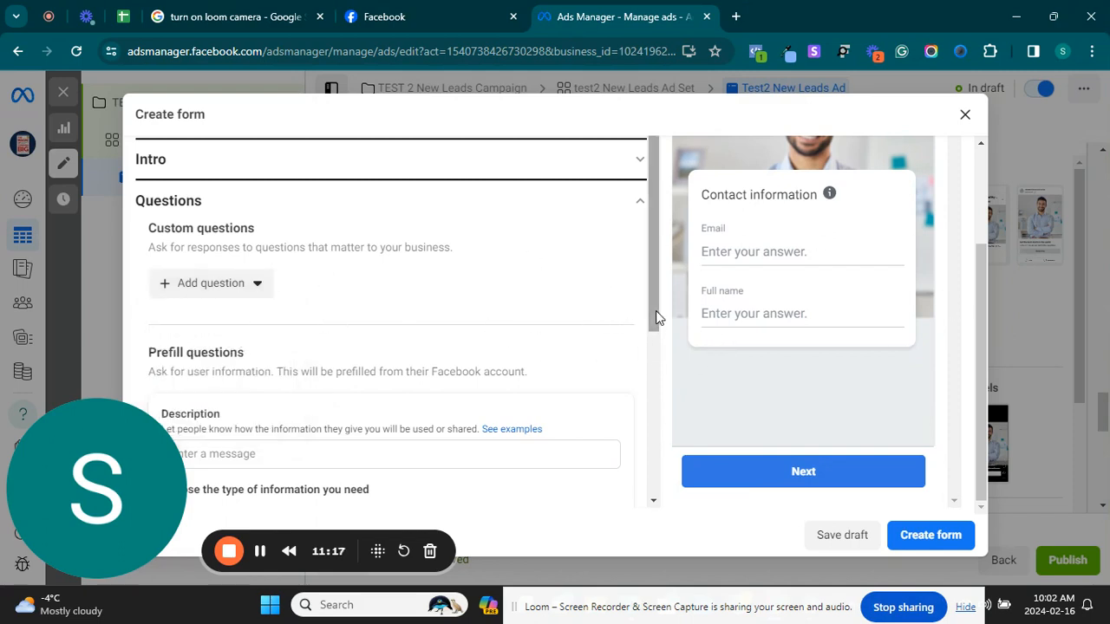
# Add the Phone number contact field to the form's prefill questions
pyautogui.moveTo(656, 315); pyautogui.dragTo(642, 466)
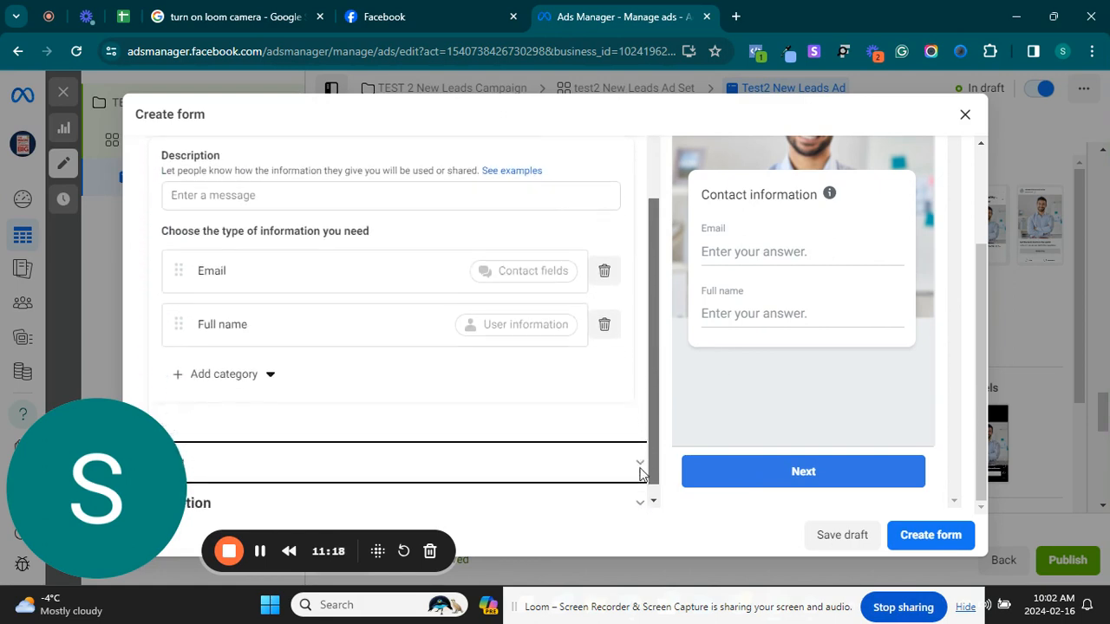
pyautogui.click(205, 375)
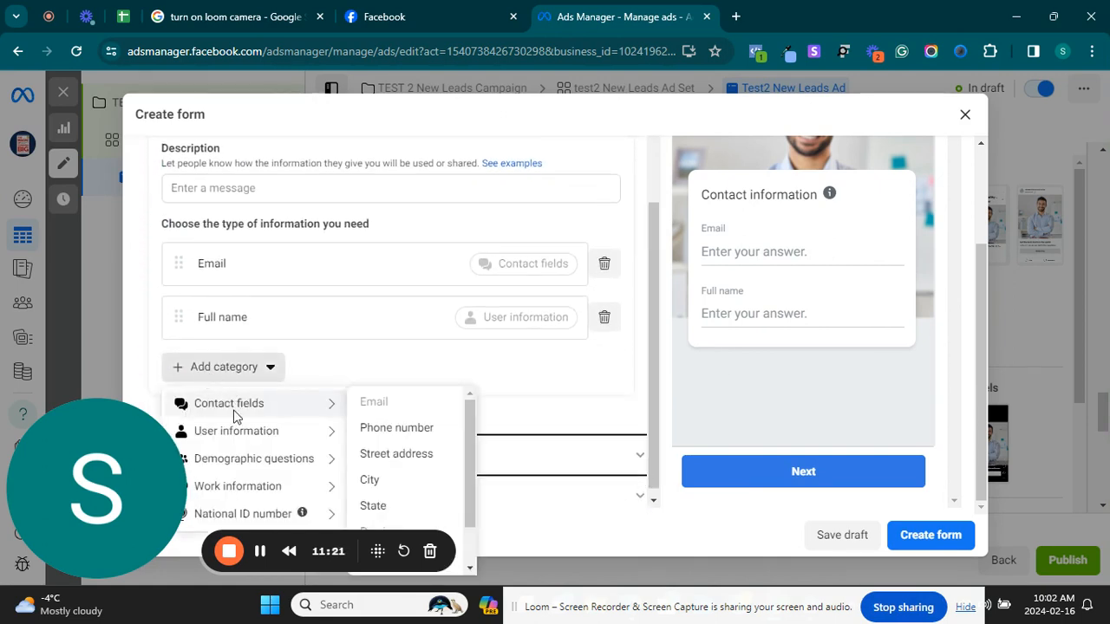
pyautogui.moveTo(272, 433)
pyautogui.moveTo(292, 408)
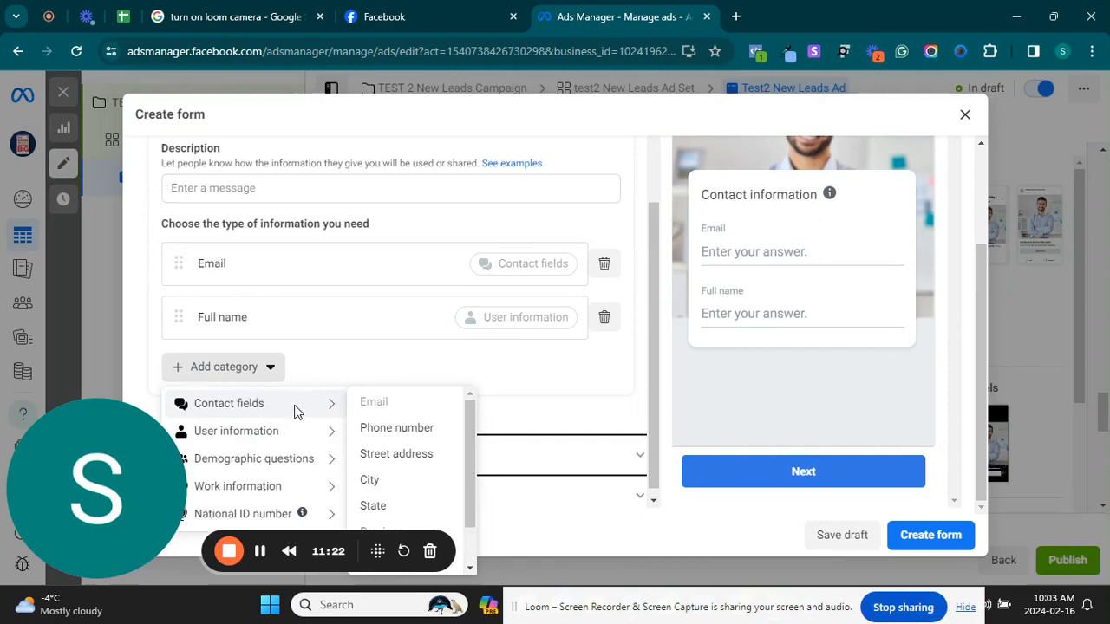
pyautogui.click(397, 432)
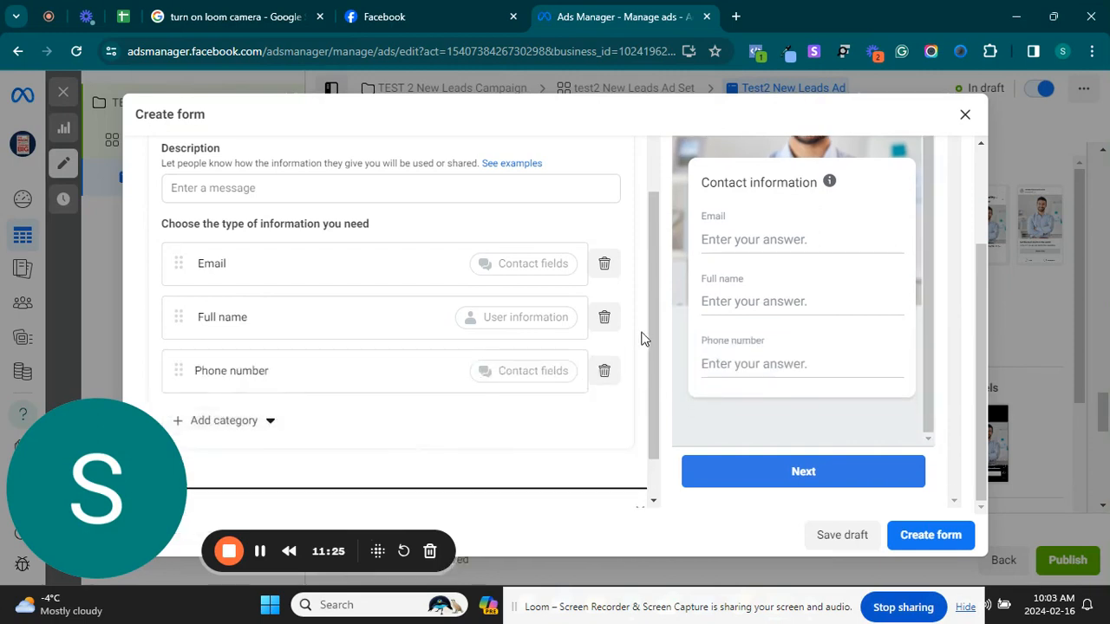
pyautogui.scroll(-1, 532, 390)
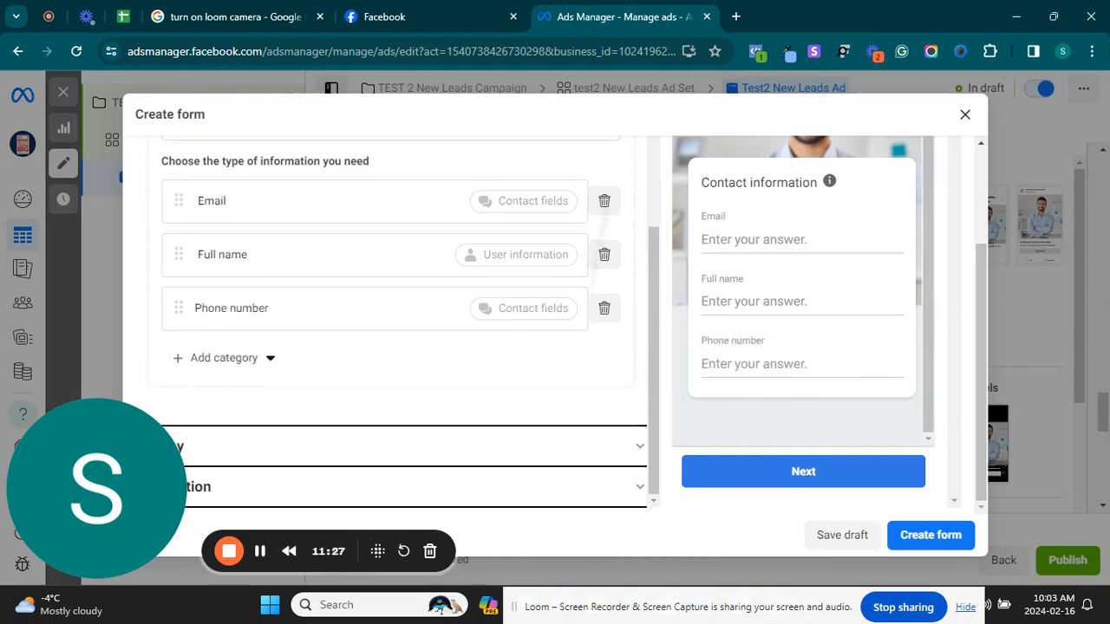
pyautogui.moveTo(533, 488); pyautogui.dragTo(839, 488)
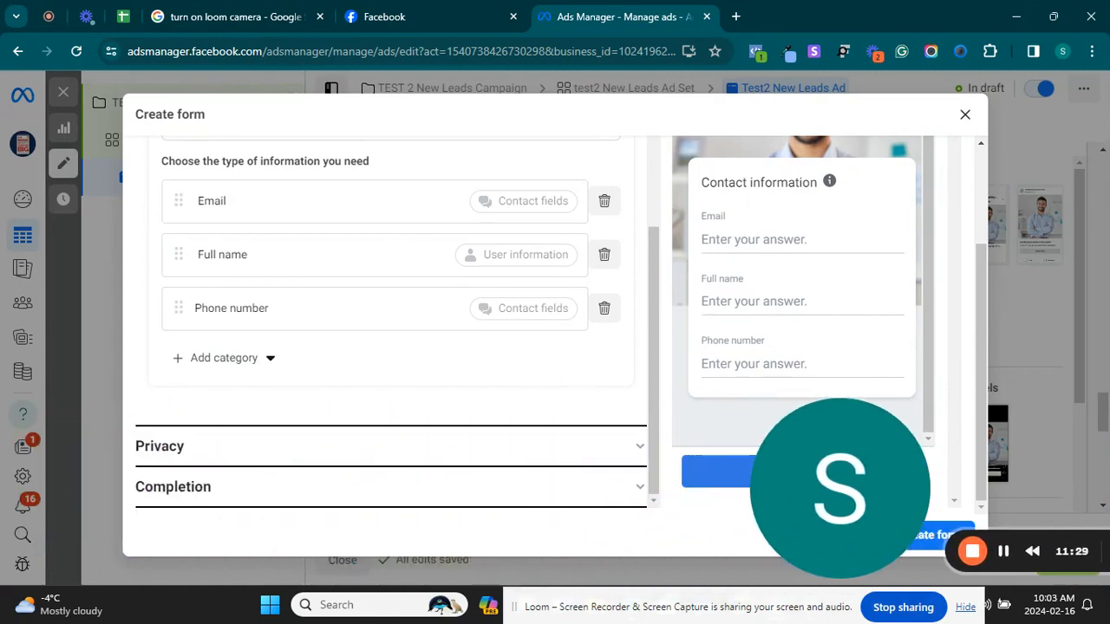
pyautogui.click(639, 446)
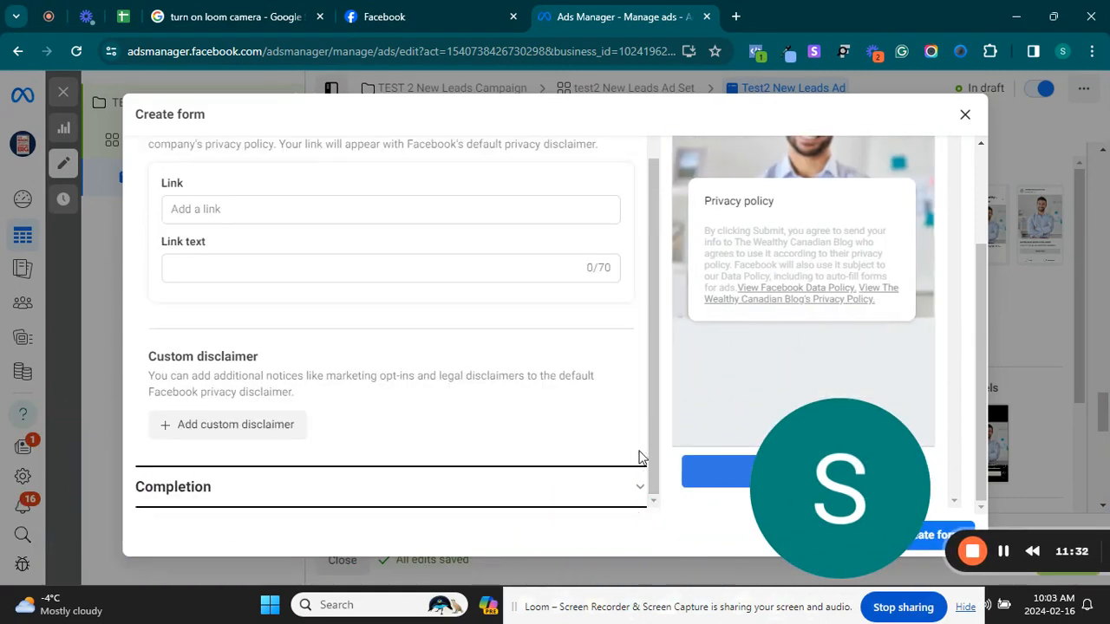
pyautogui.click(248, 208)
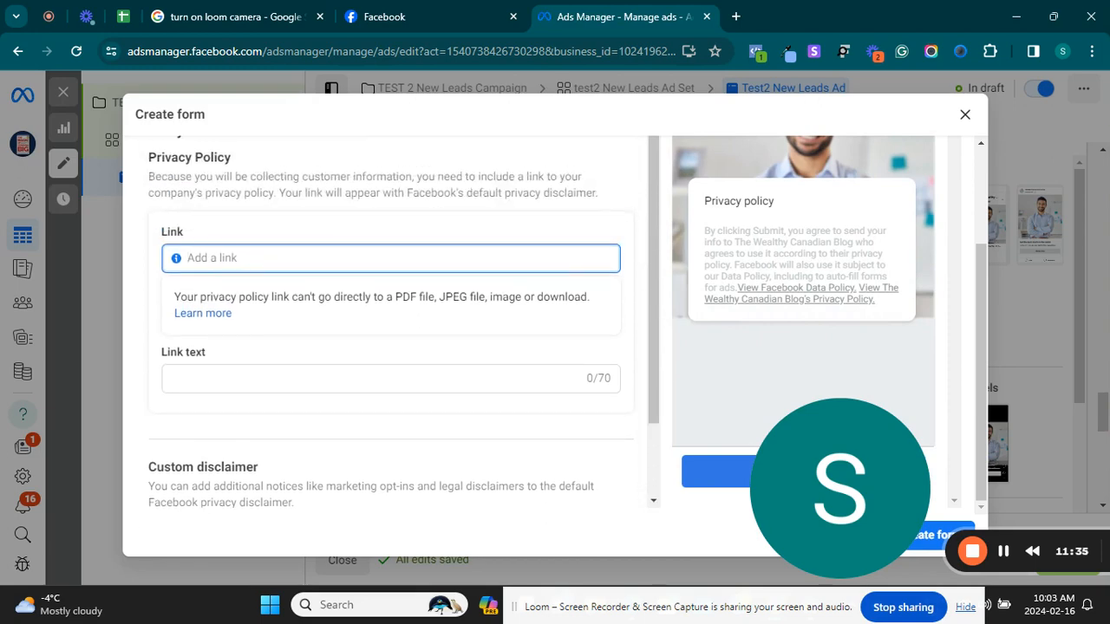
pyautogui.write('www.')
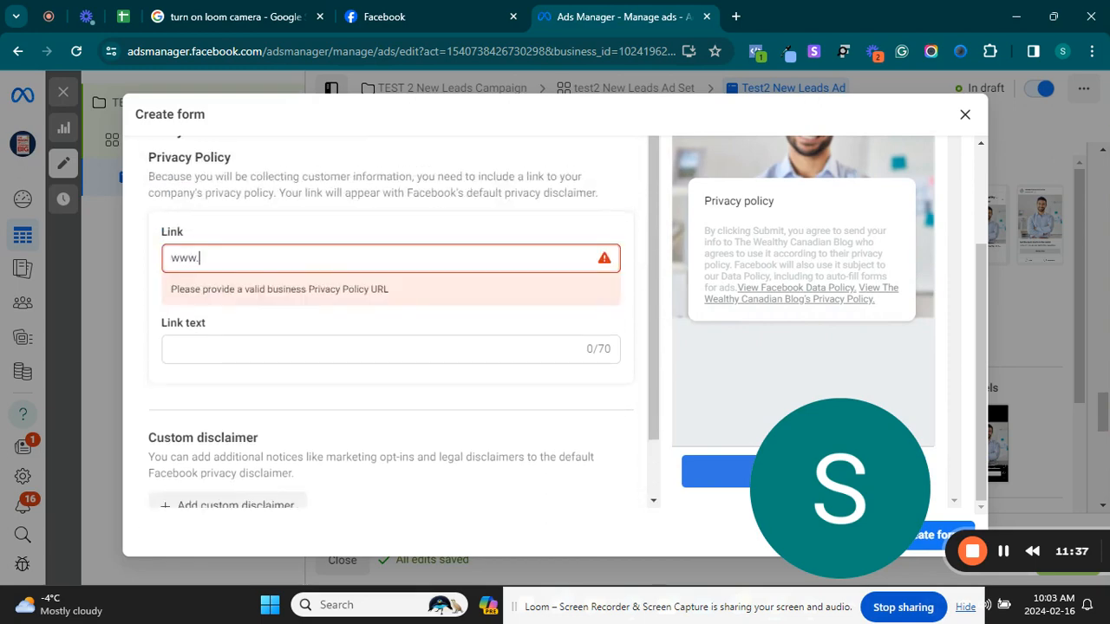
pyautogui.write('filmodig')
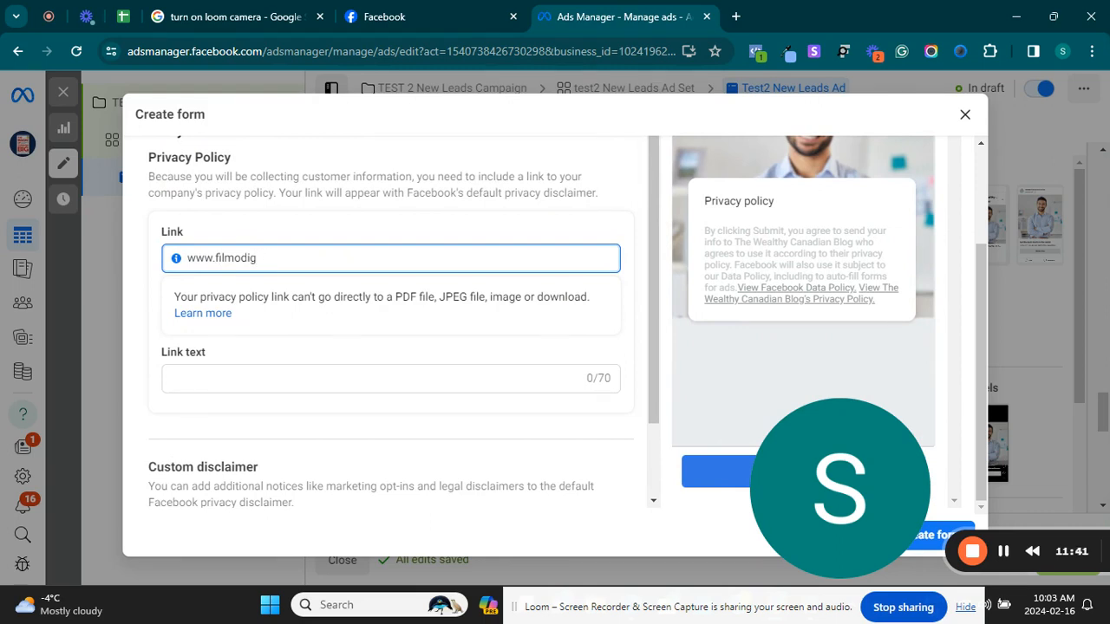
pyautogui.write('ital.com')
pyautogui.click(201, 374)
pyautogui.write('P')
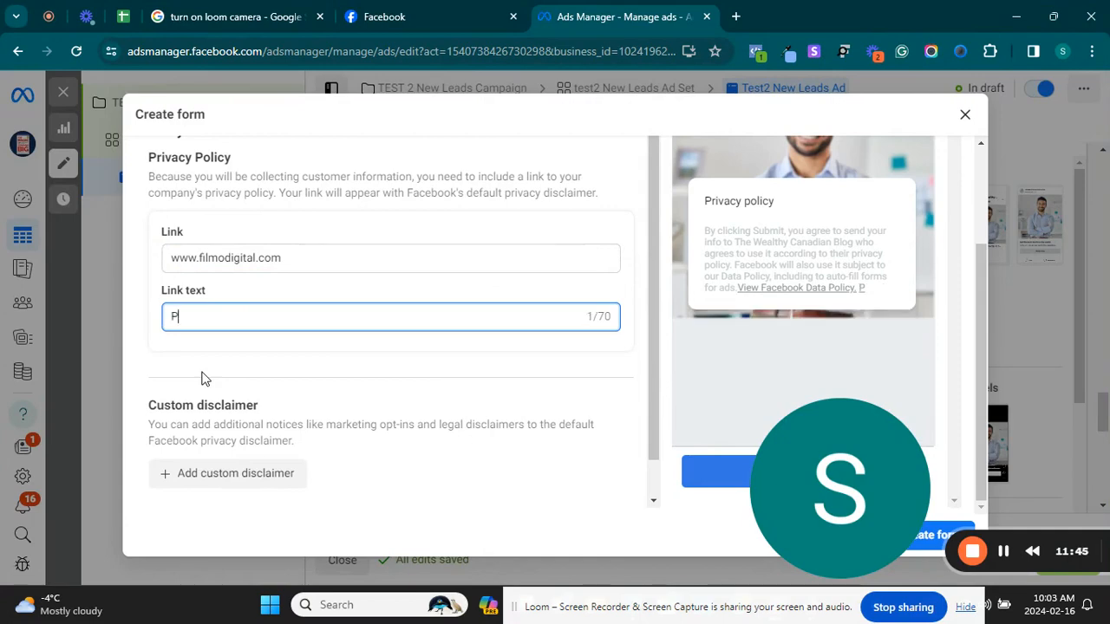
pyautogui.write('rivacy Policy')
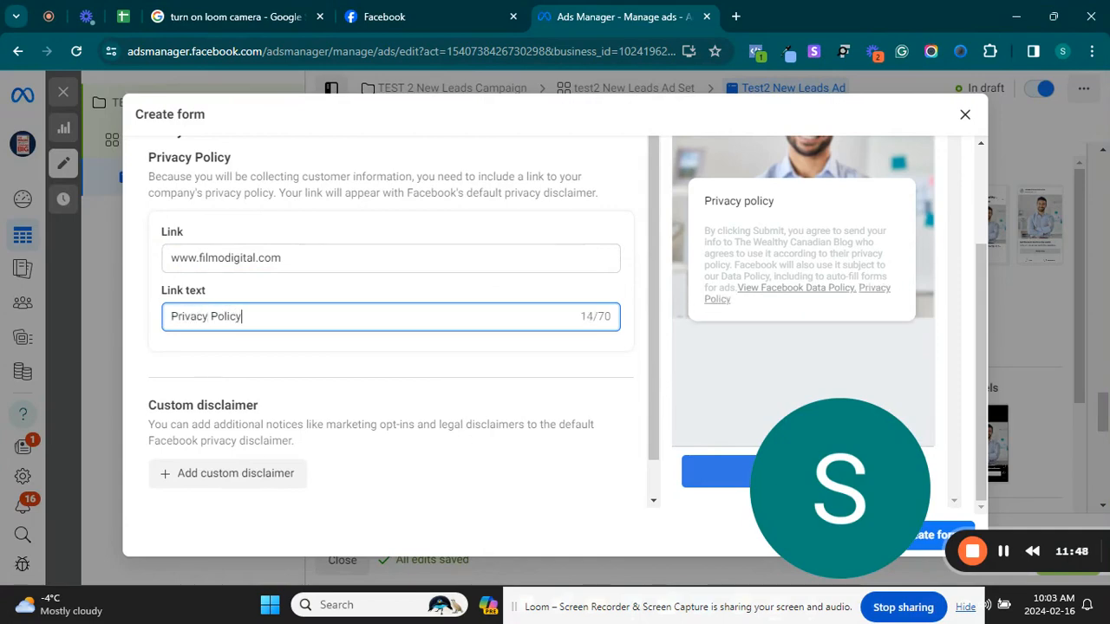
# Expand the form's Completion section, try the Call business and Download call-to-action options, and return the selection to View website
pyautogui.scroll(-1, 390, 320)
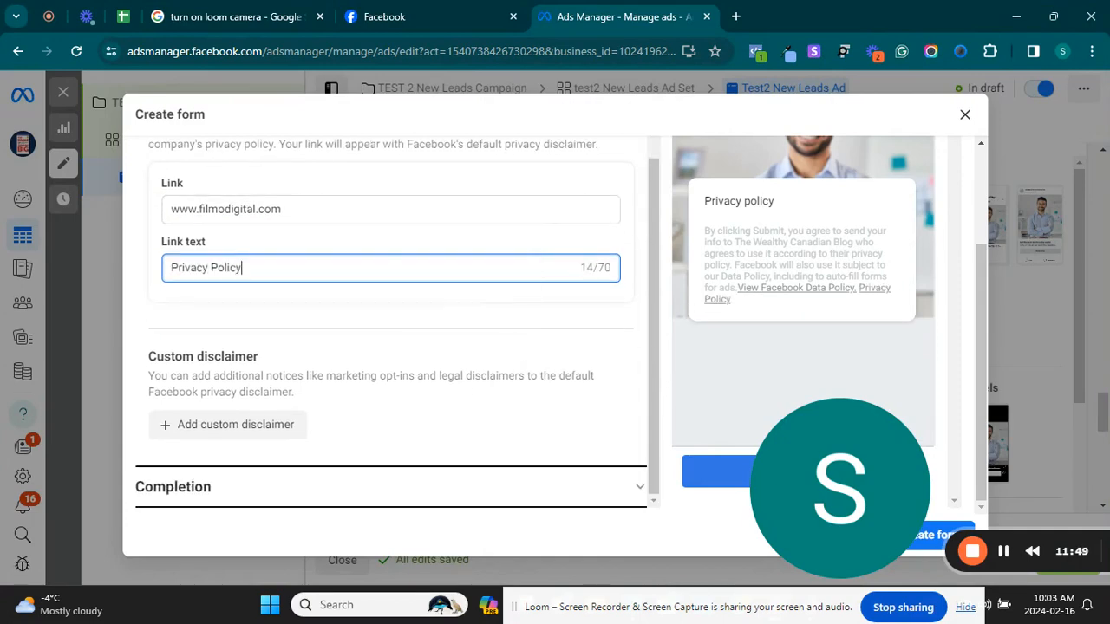
pyautogui.click(390, 487)
pyautogui.scroll(-1, 483, 397)
pyautogui.scroll(1, 500, 361)
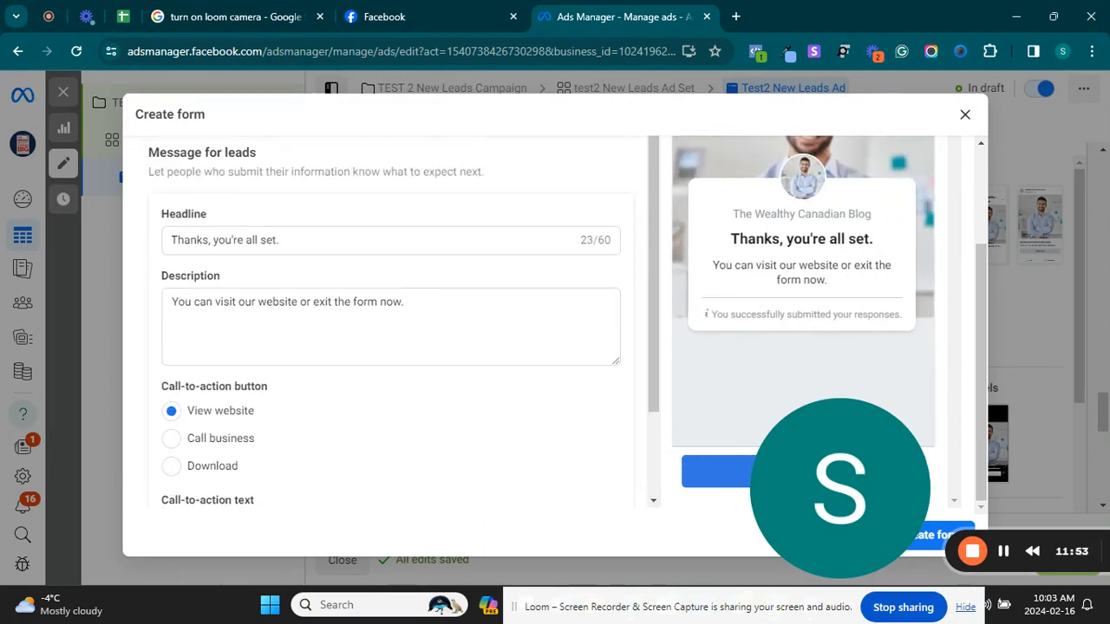
pyautogui.click(171, 439)
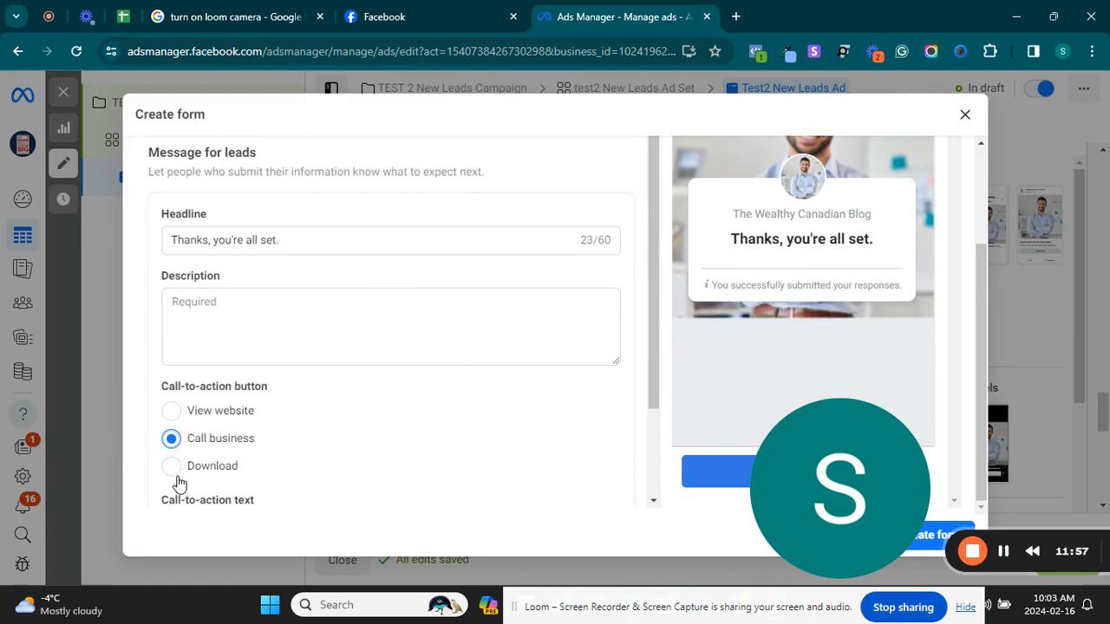
pyautogui.click(173, 468)
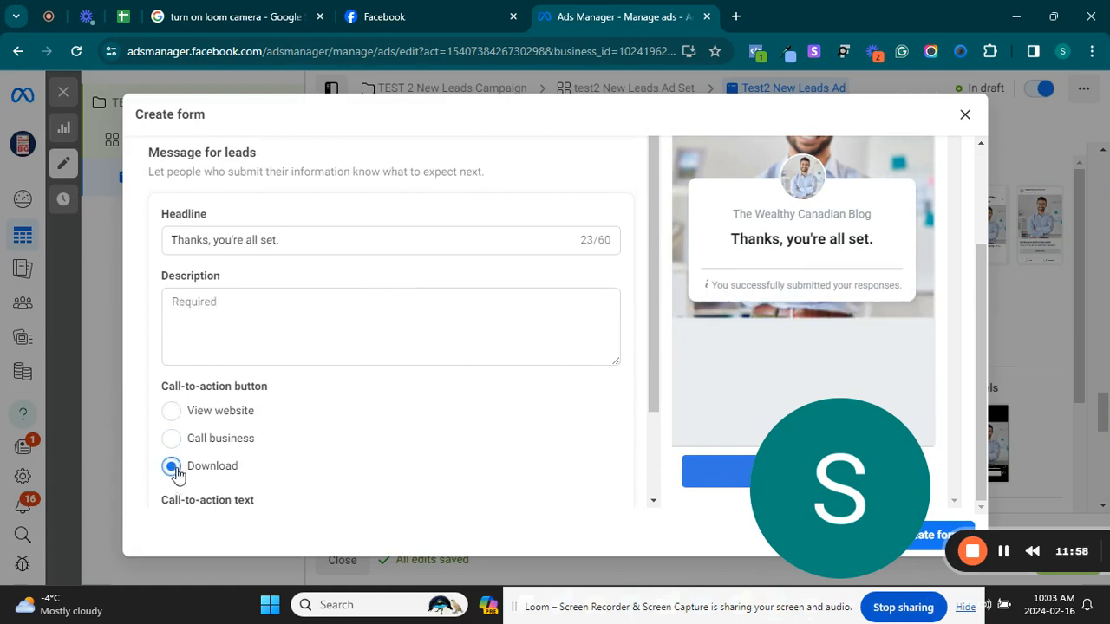
pyautogui.click(171, 410)
# Set the completion message's description to "A members of our sales team will reach out to you shortly"
pyautogui.click(293, 306)
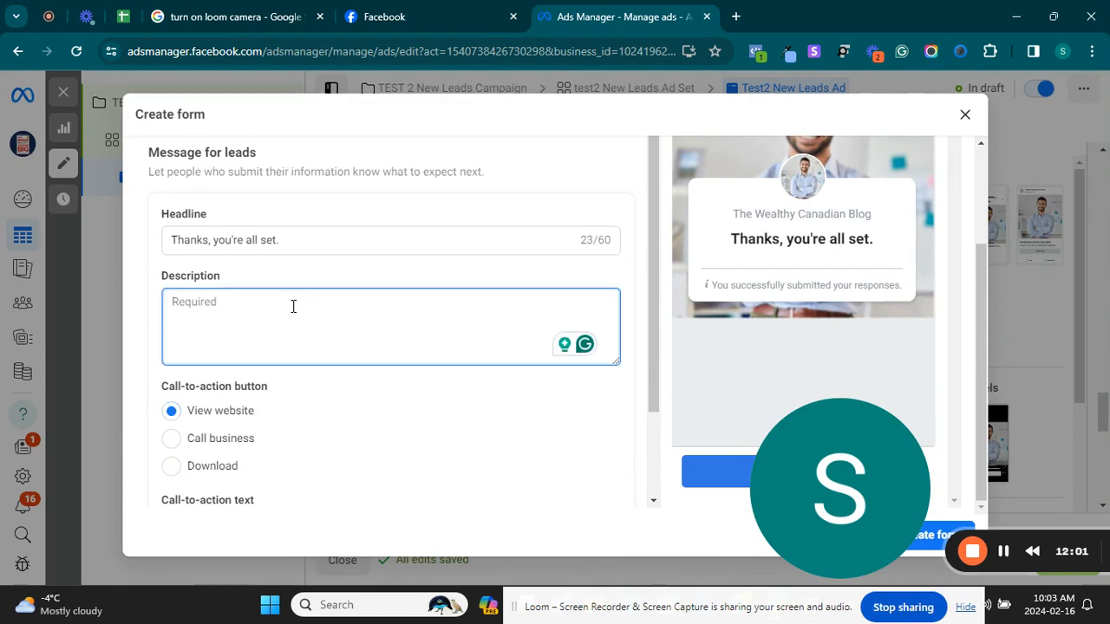
pyautogui.write('Vu')
pyautogui.write('iew')
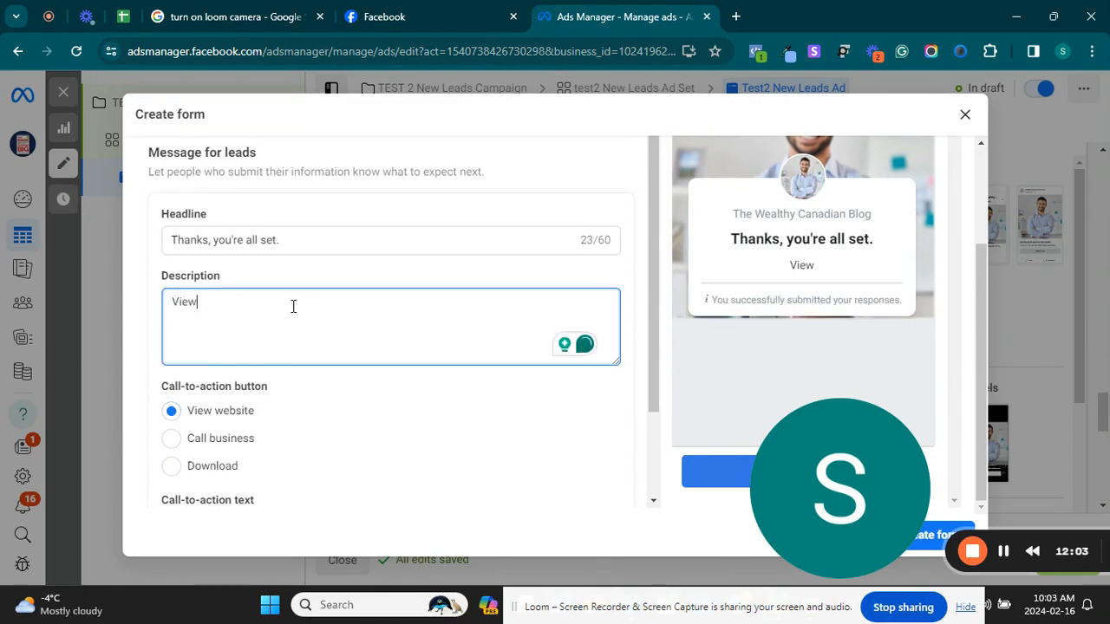
pyautogui.press('BackSpace')
pyautogui.press('BackSpace')
pyautogui.press('BackSpace')
pyautogui.press('BackSpace')
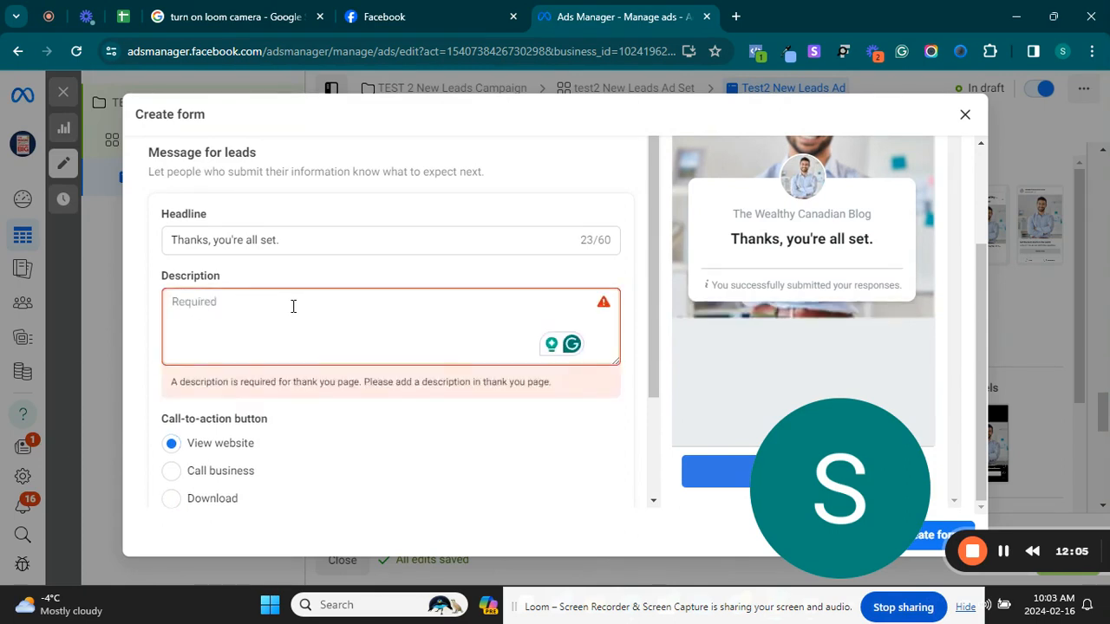
pyautogui.write('A members of')
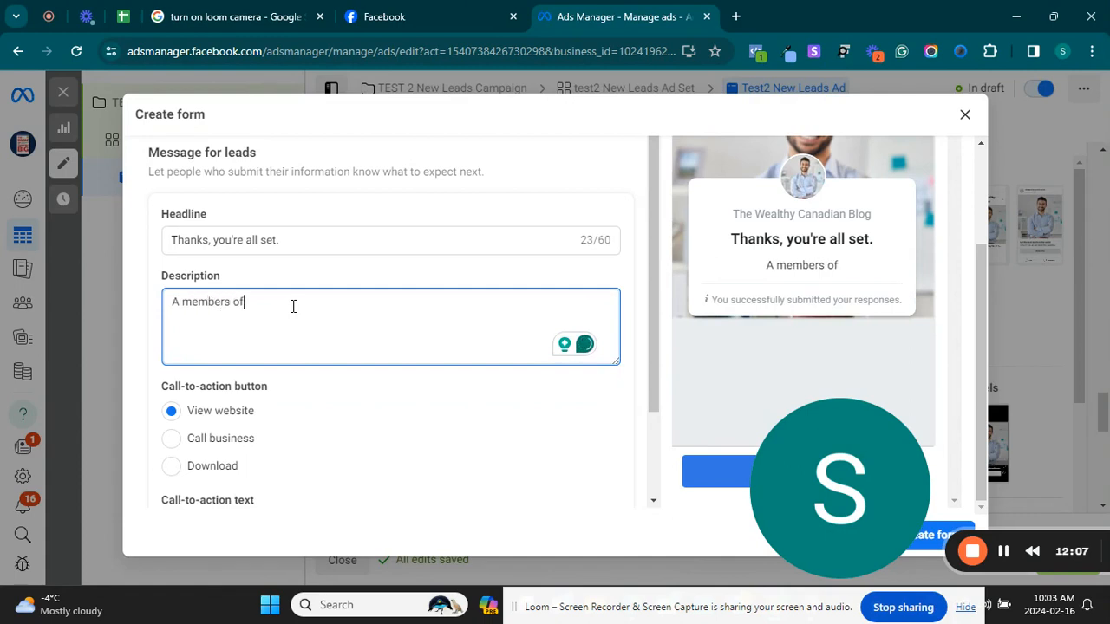
pyautogui.write(' our sal')
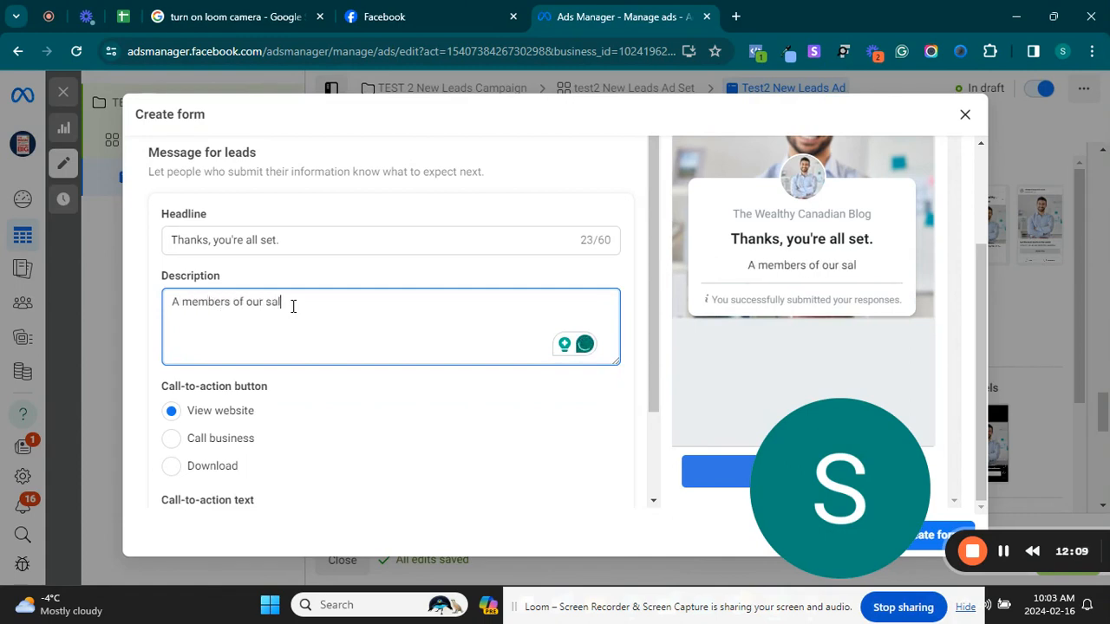
pyautogui.write('es team will')
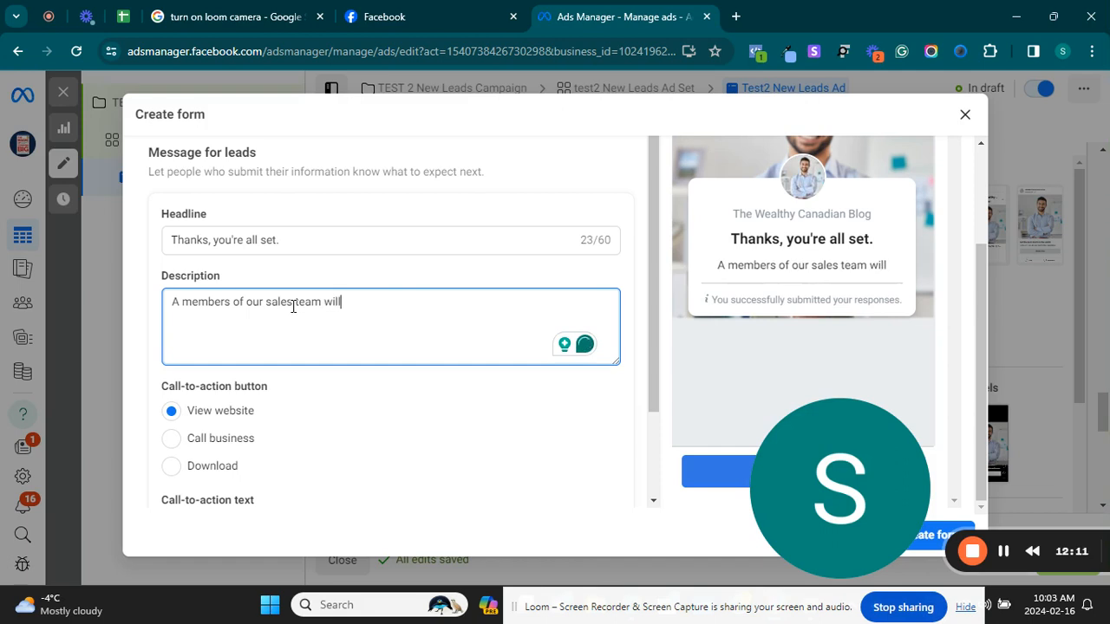
pyautogui.write(' reach out to')
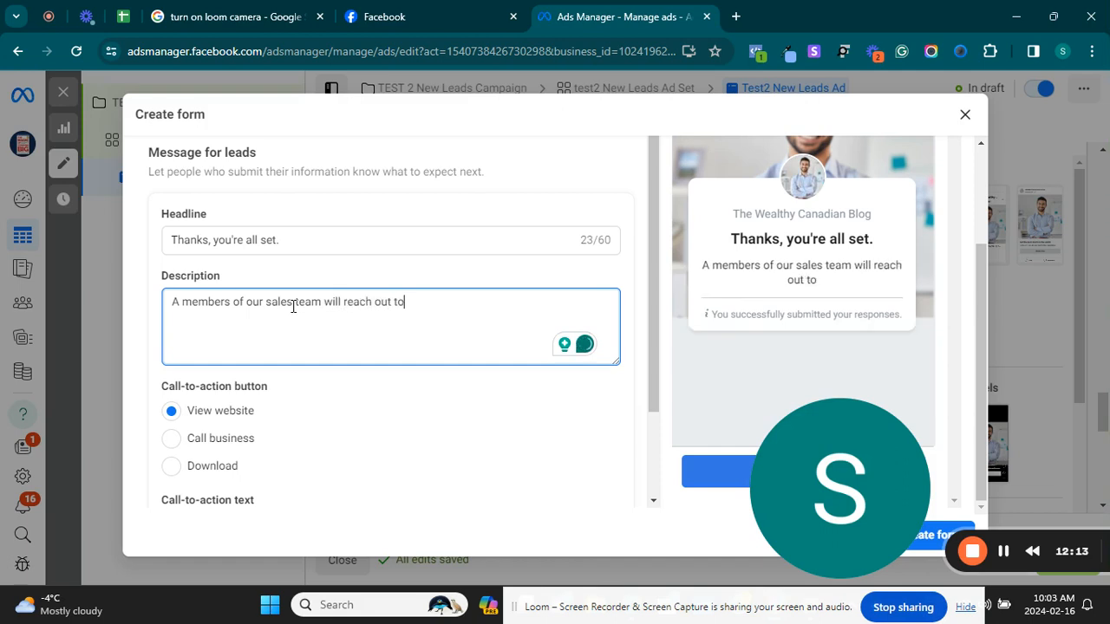
pyautogui.write(' you shortl')
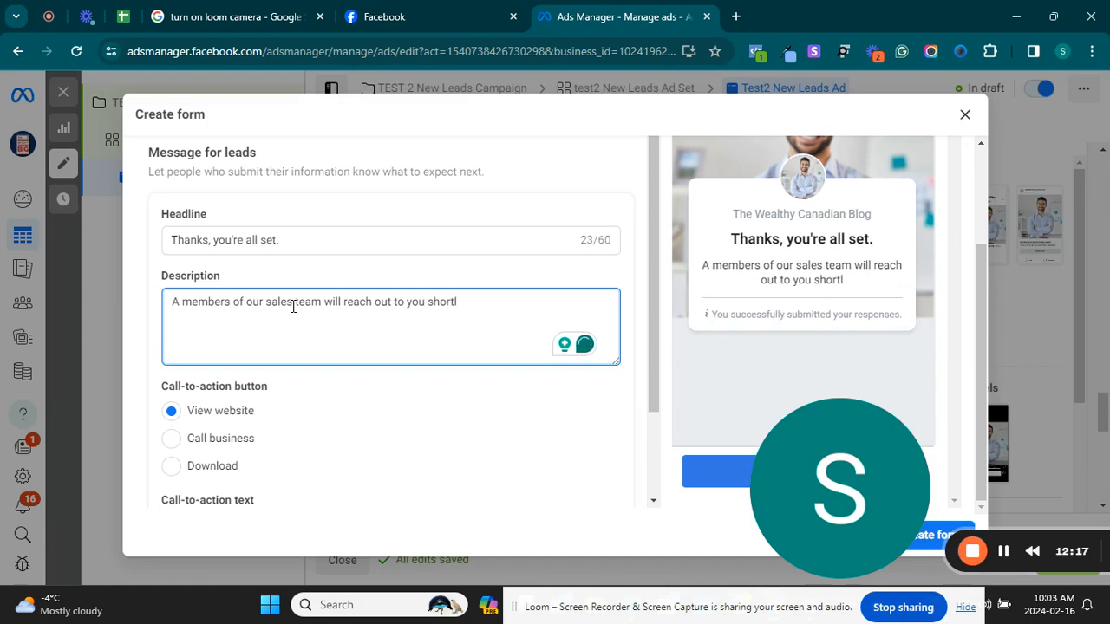
pyautogui.write('y')
pyautogui.scroll(-2, 293, 306)
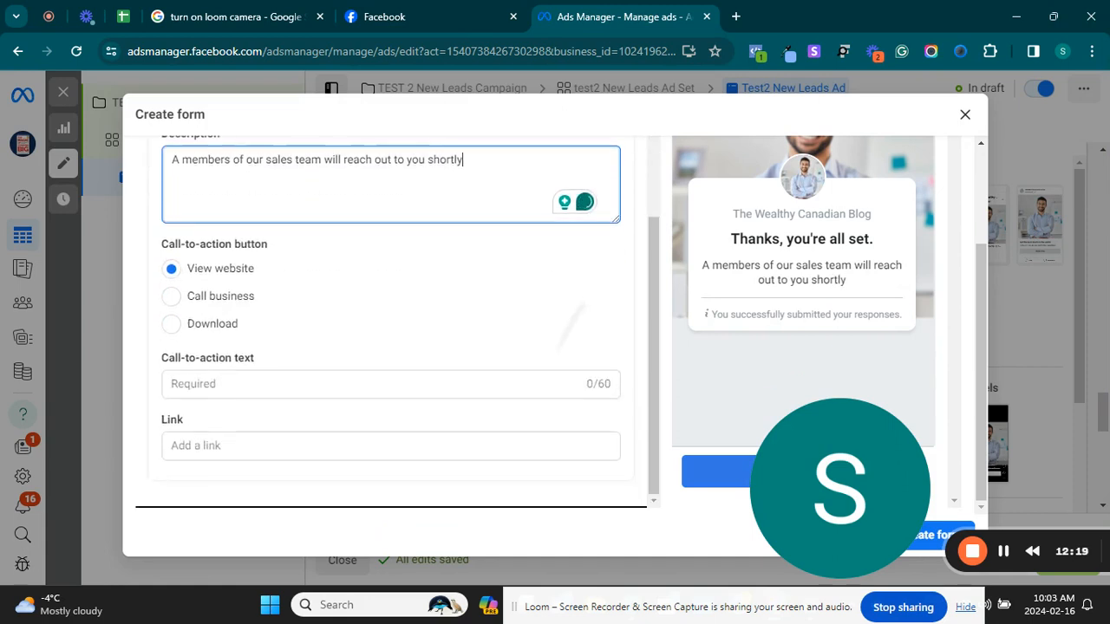
pyautogui.click(293, 384)
pyautogui.write('www')
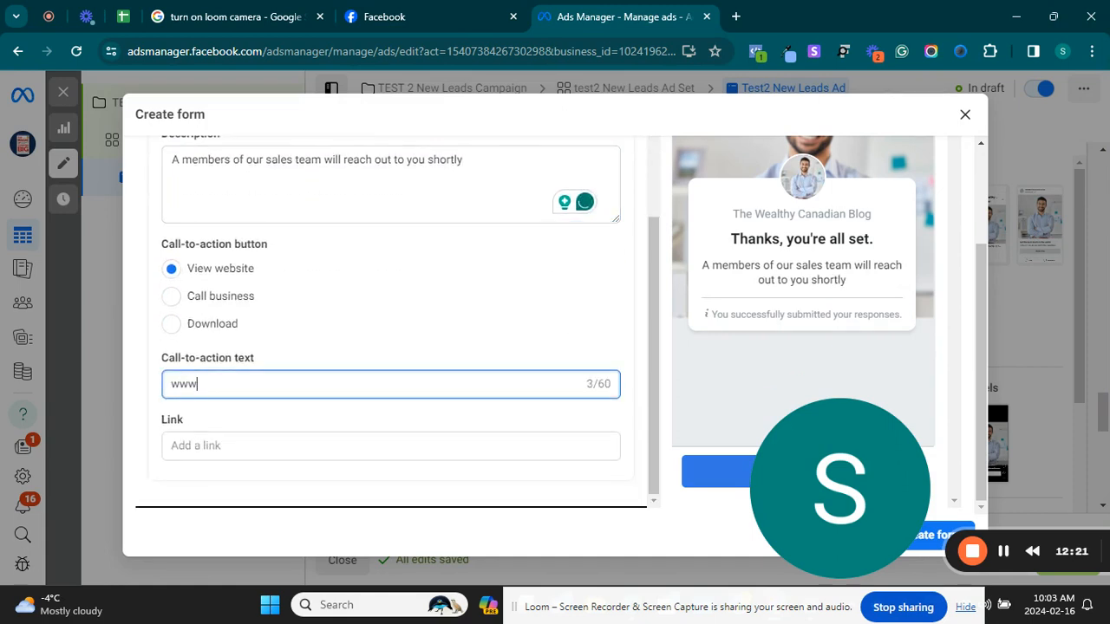
pyautogui.write('.filmodigital')
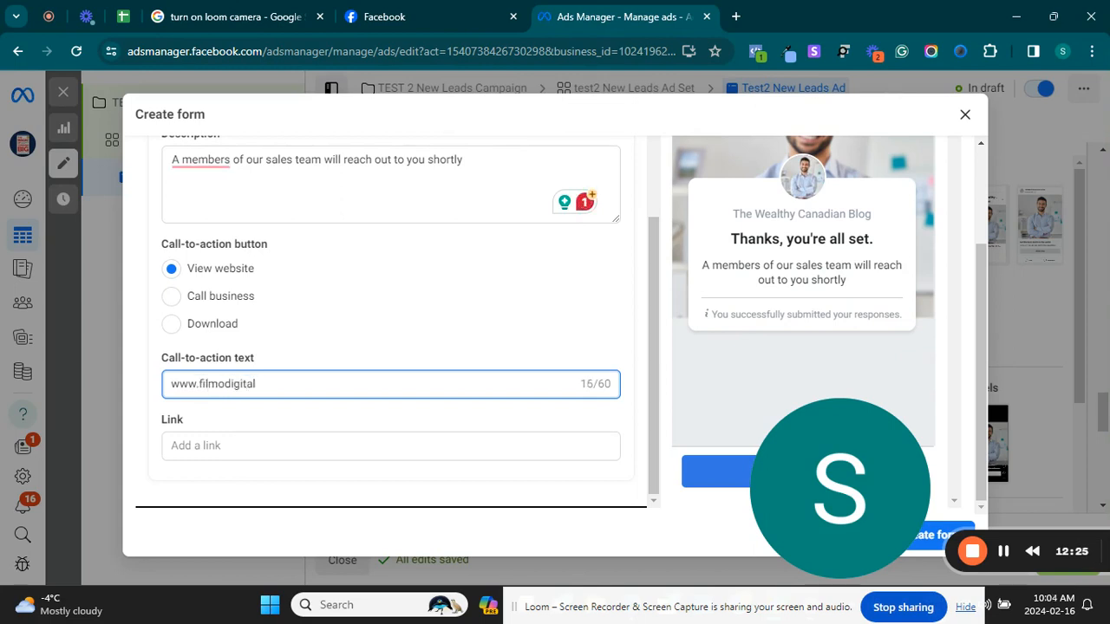
pyautogui.write('.com')
pyautogui.hotkey('ctrl', 'a')
pyautogui.hotkey('ctrl', 'c')
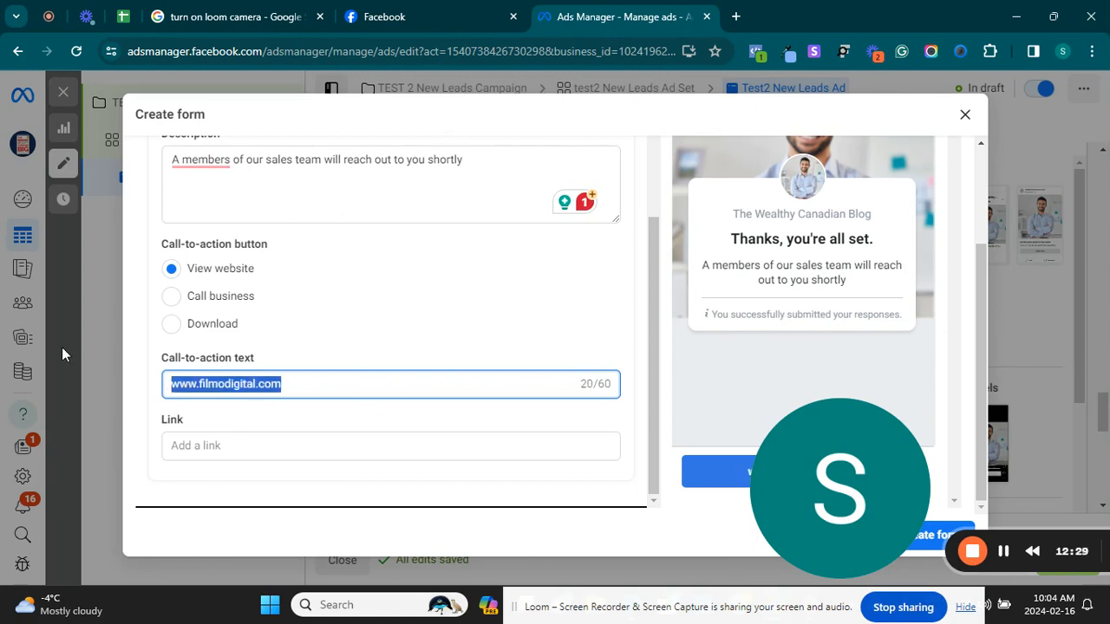
pyautogui.press('BackSpace')
pyautogui.click(194, 490)
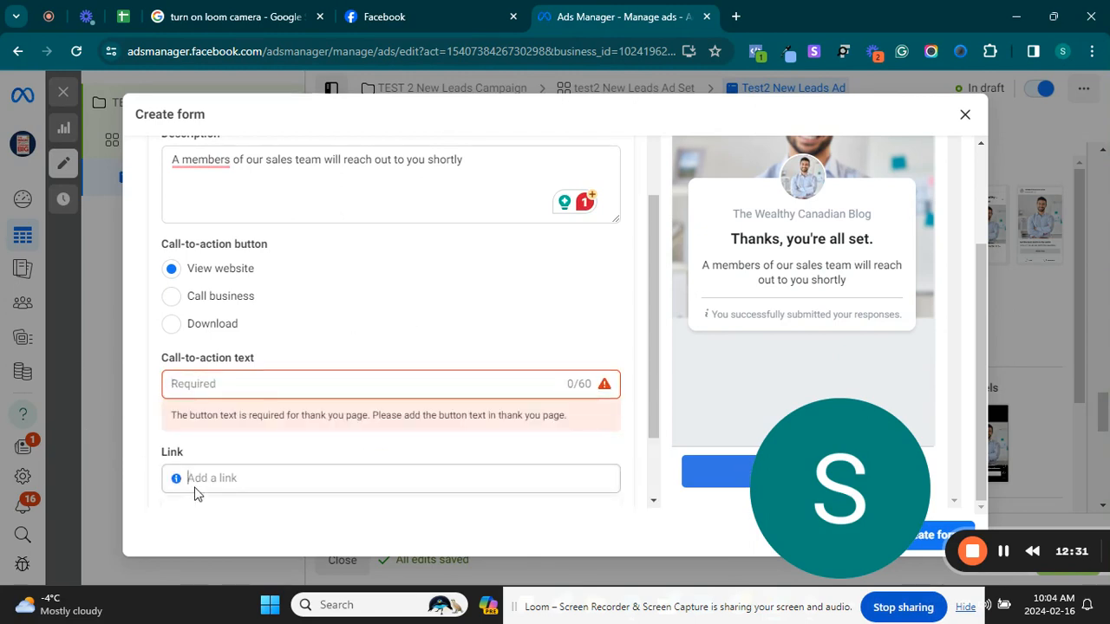
pyautogui.click(214, 483)
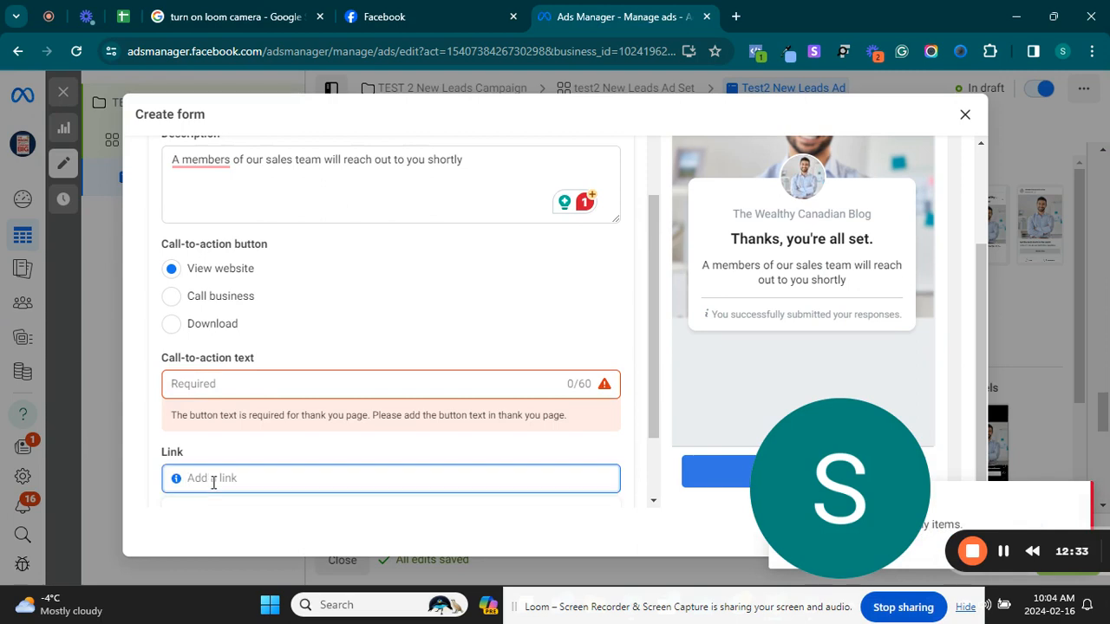
pyautogui.hotkey('ctrl', 'v')
# Set the completion page's call-to-action text to "Visit our website"
pyautogui.click(220, 386)
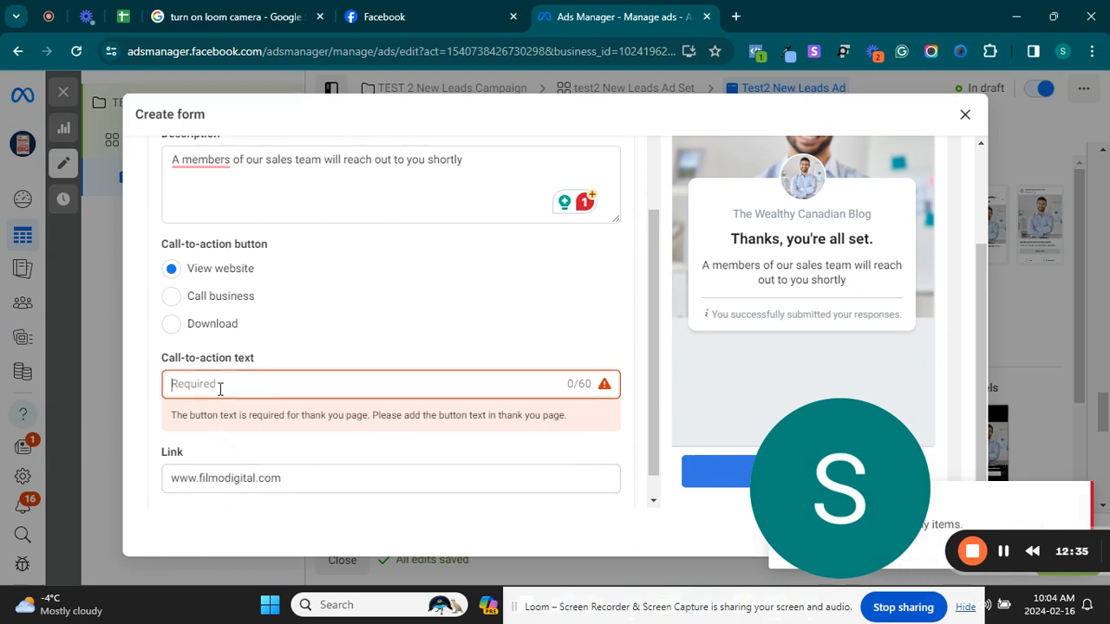
pyautogui.write('Vus')
pyautogui.press('BackSpace')
pyautogui.press('BackSpace')
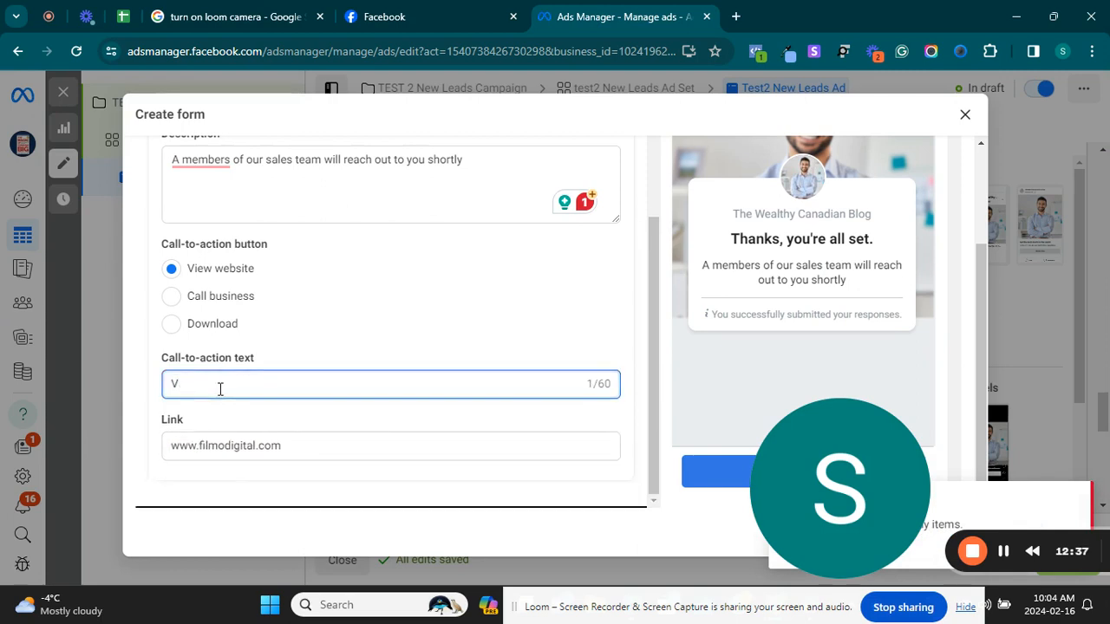
pyautogui.moveTo(829, 516); pyautogui.dragTo(324, 516)
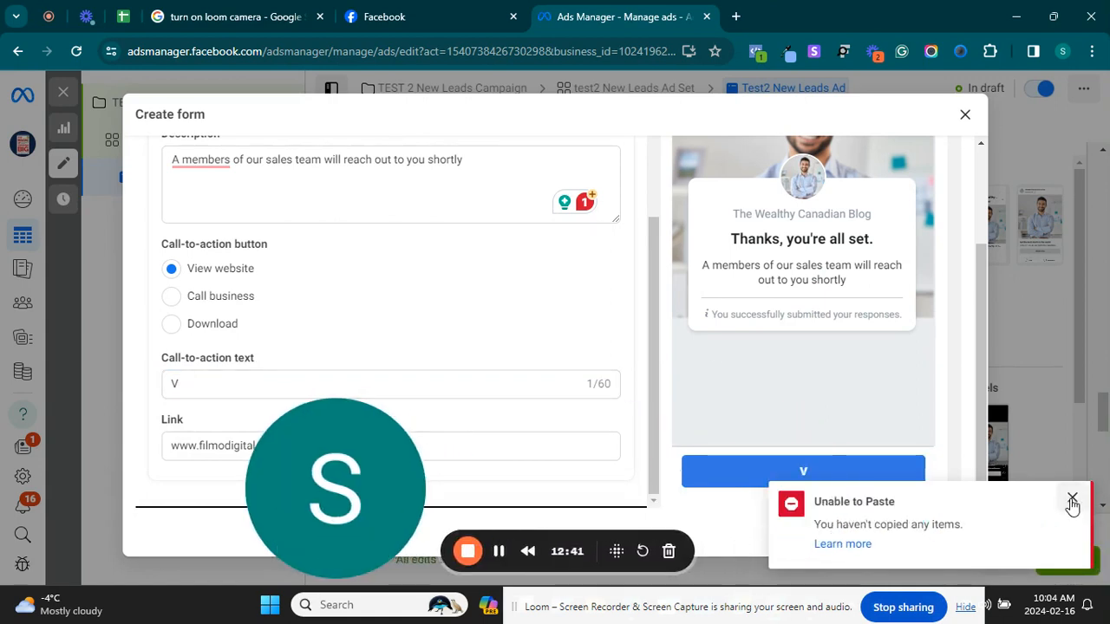
pyautogui.click(1070, 498)
pyautogui.click(209, 391)
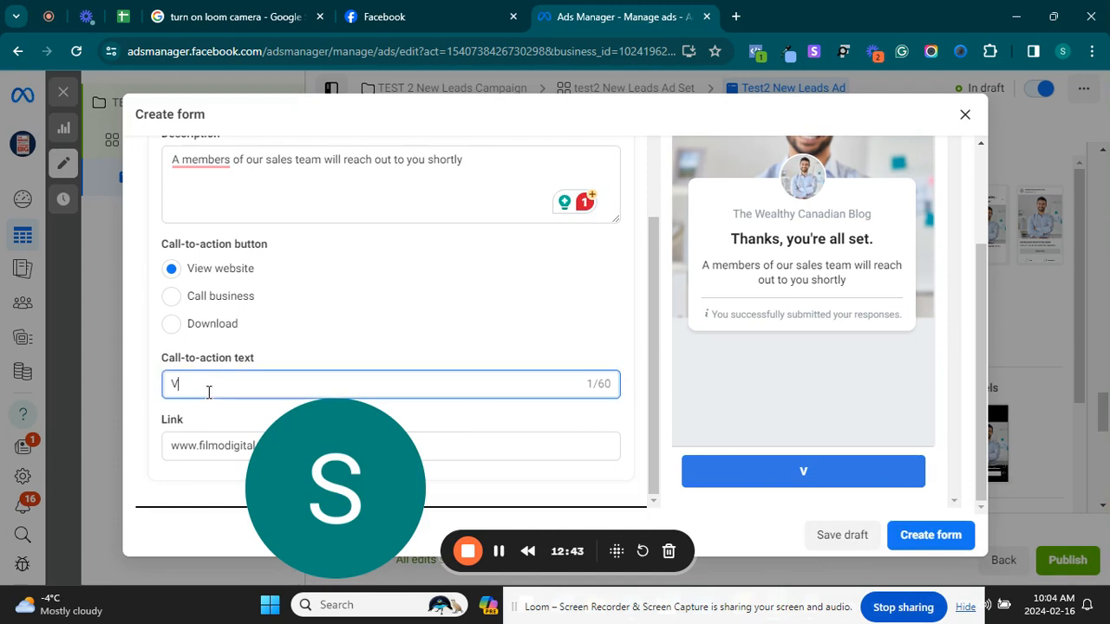
pyautogui.write('ist')
pyautogui.press('BackSpace')
pyautogui.press('BackSpace')
pyautogui.write('sit our website')
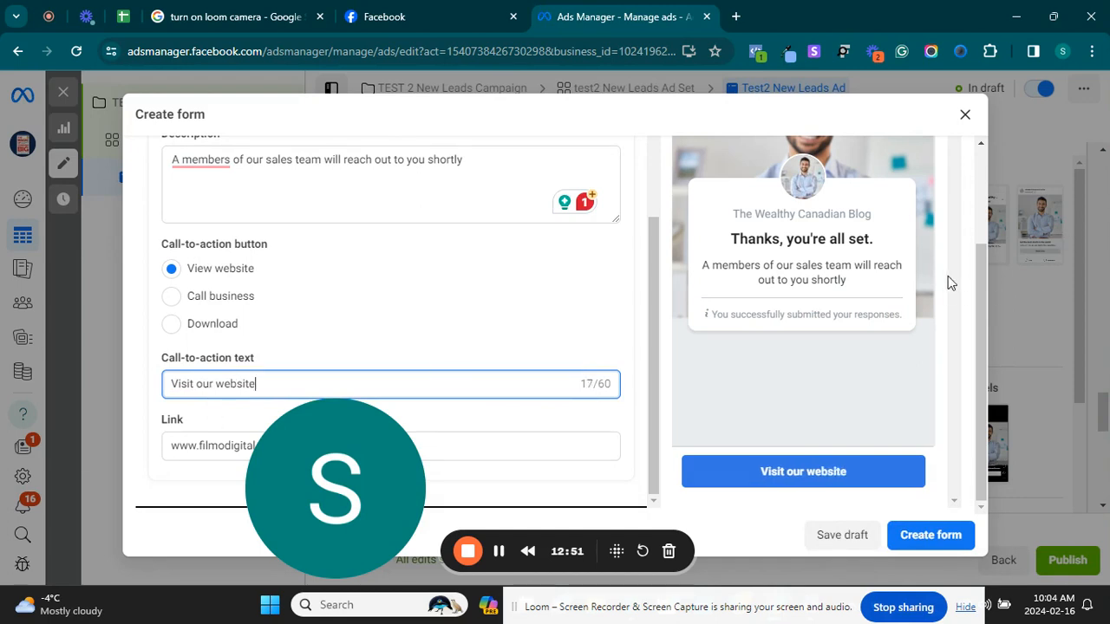
# Set the prefill questions' description to "Fill out your information" and create the form
pyautogui.click(928, 538)
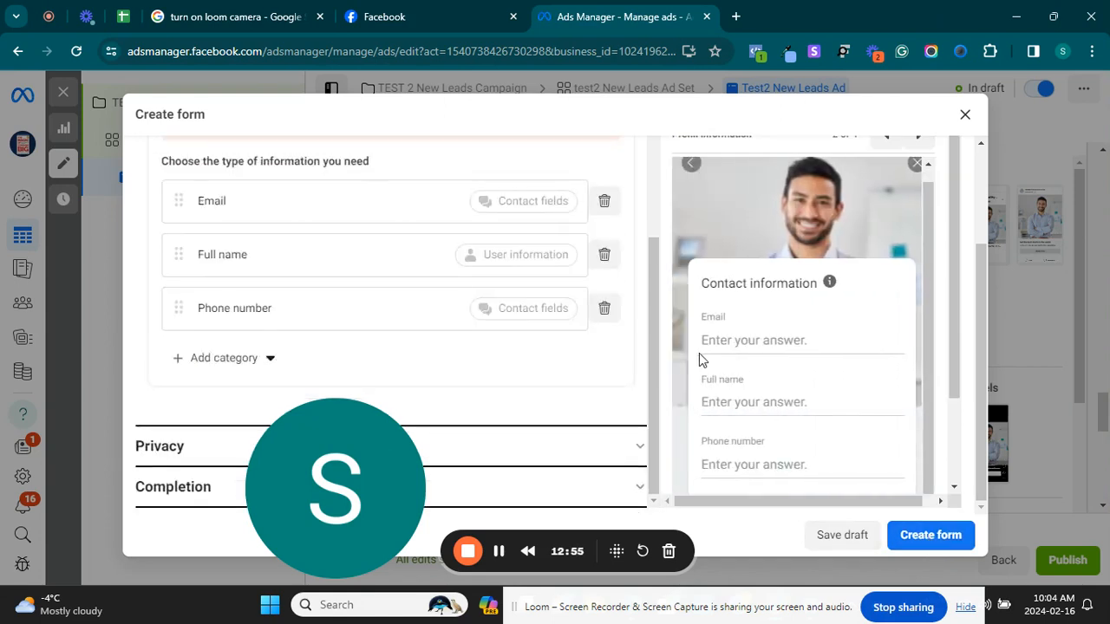
pyautogui.moveTo(654, 366); pyautogui.dragTo(656, 280)
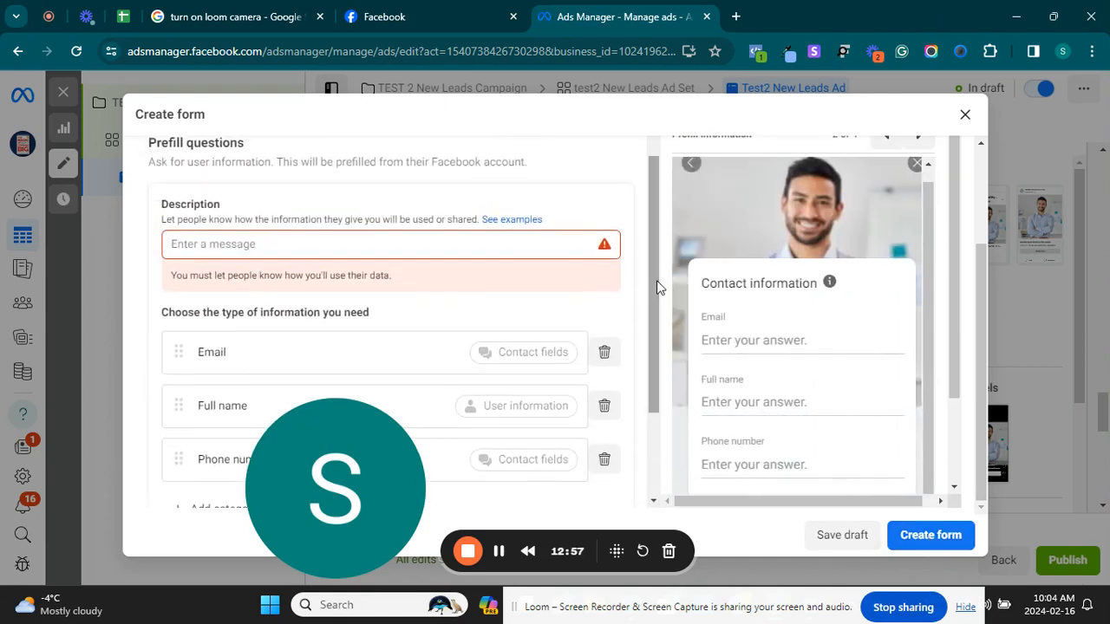
pyautogui.click(437, 243)
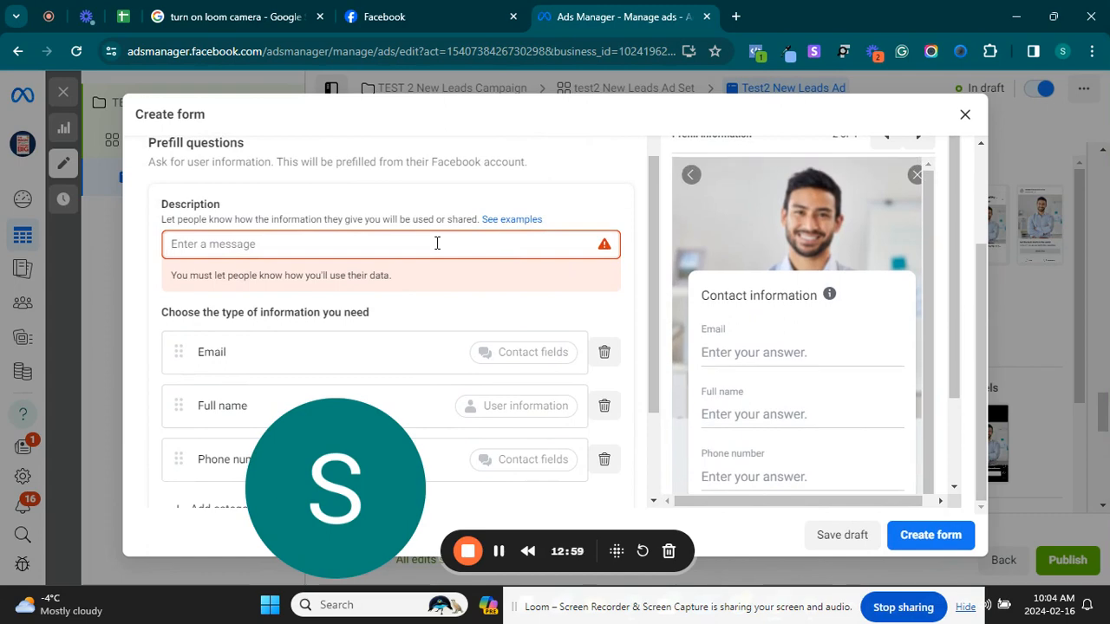
pyautogui.write('Fill ou')
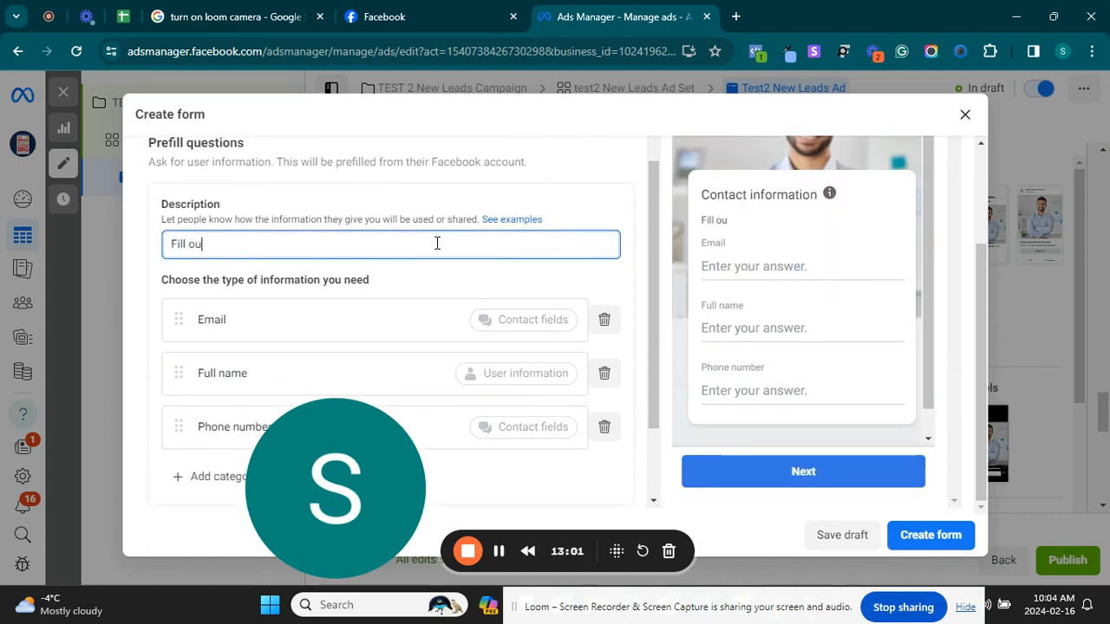
pyautogui.write('t your infomr')
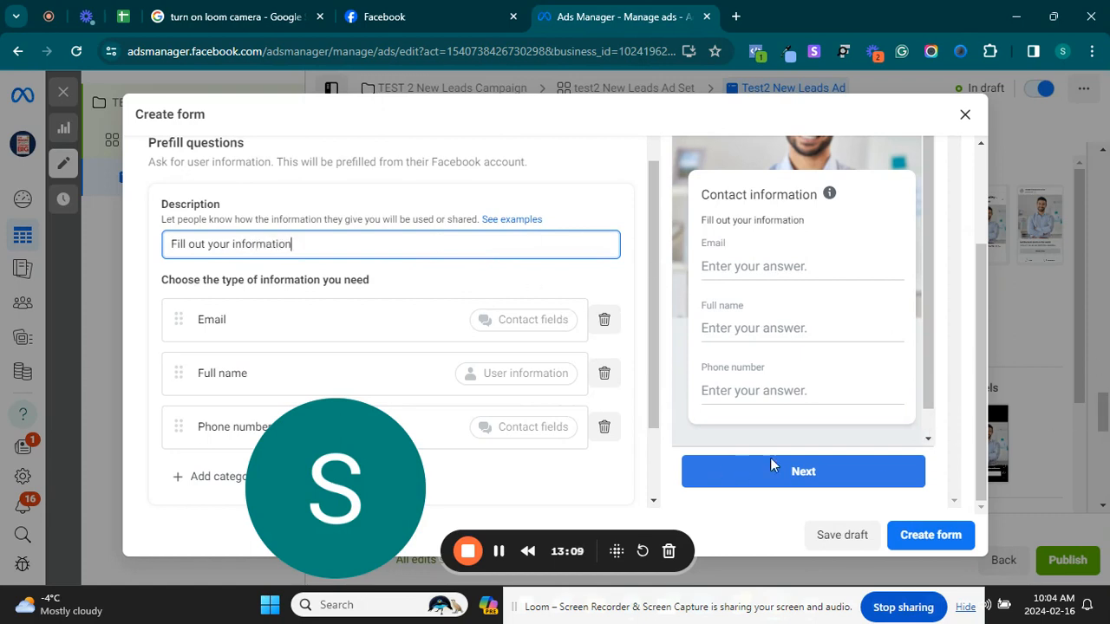
pyautogui.scroll(-1, 928, 383)
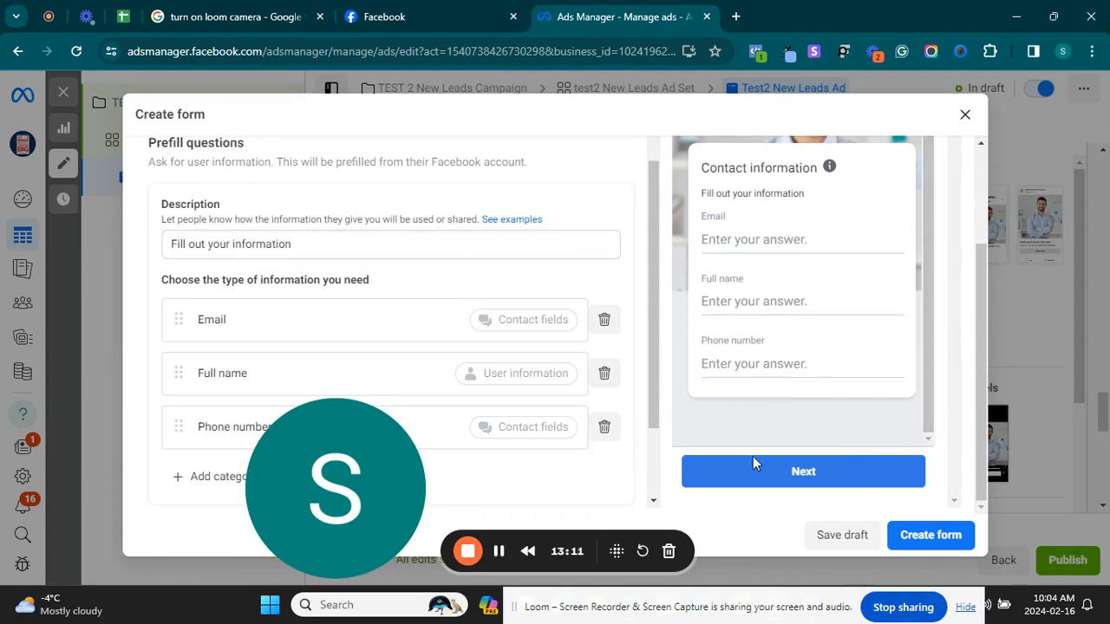
pyautogui.click(921, 537)
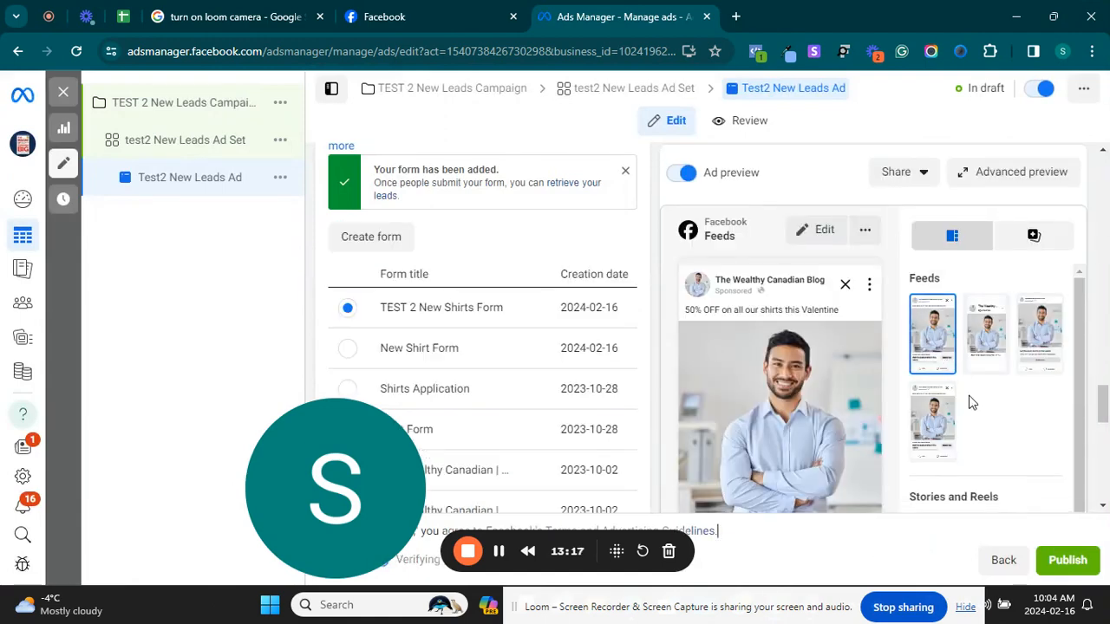
# Publish the new leads ad with its ad set and campaign, then close the editor and return to the campaigns list
pyautogui.moveTo(1105, 413); pyautogui.dragTo(1105, 502)
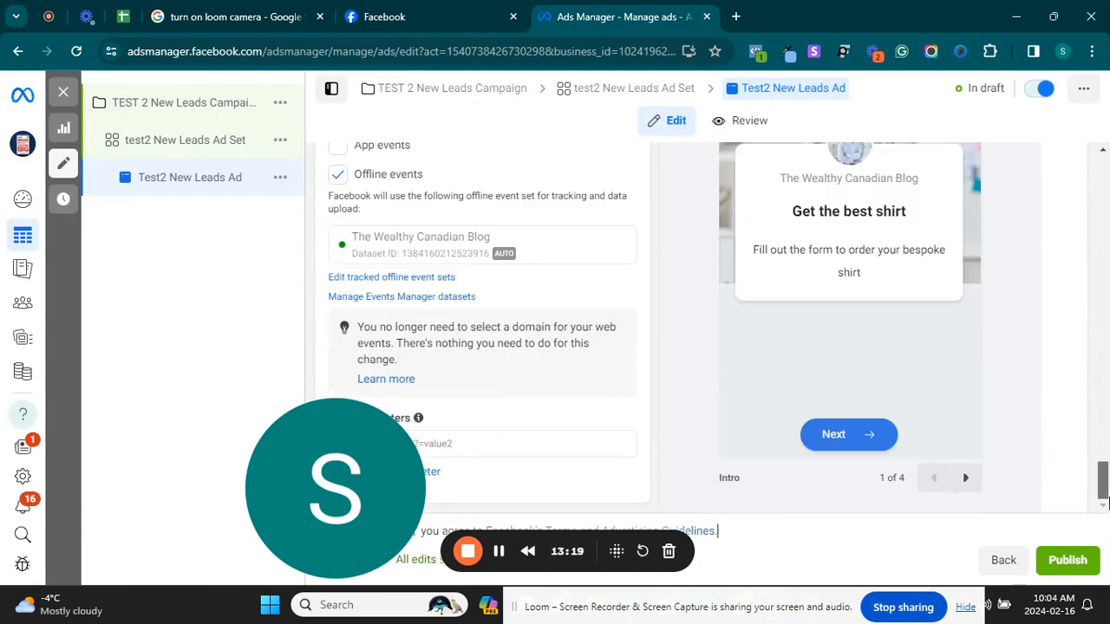
pyautogui.click(1072, 568)
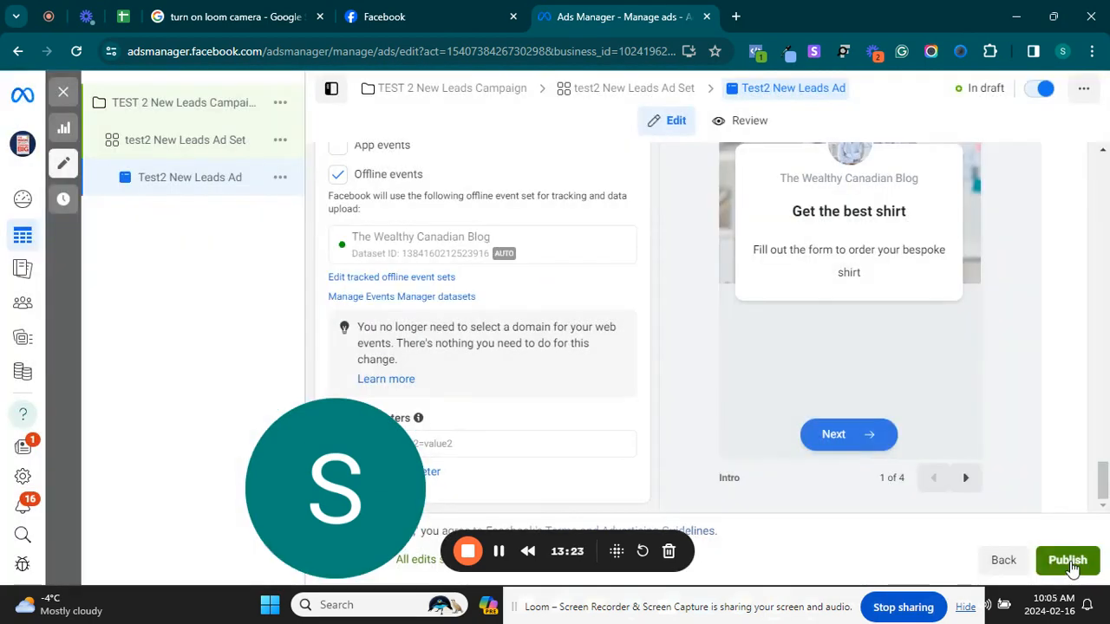
pyautogui.click(1072, 566)
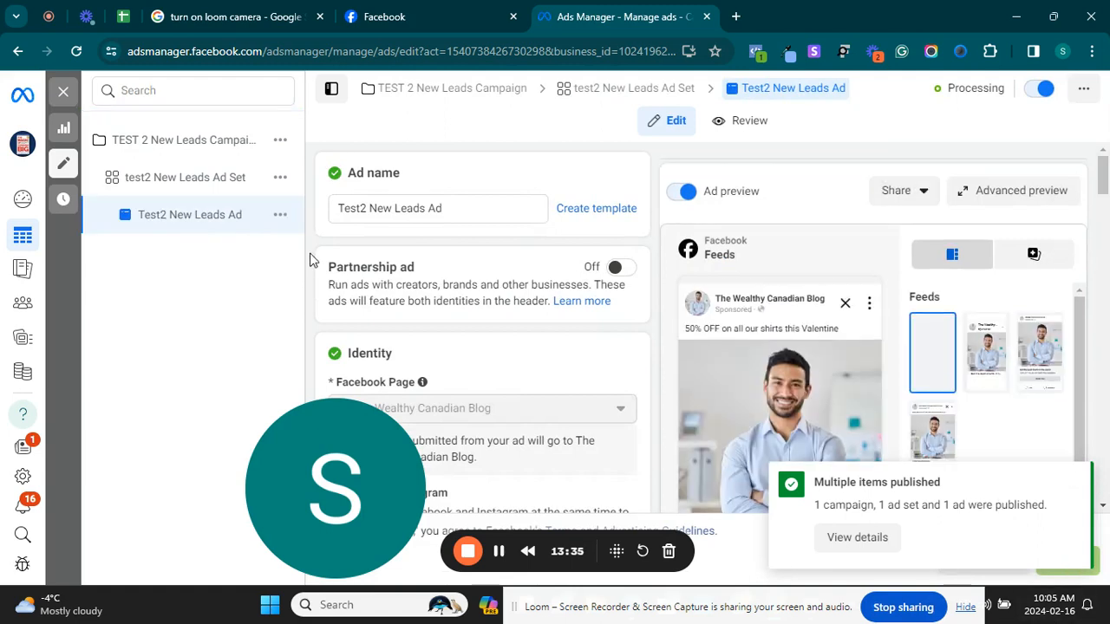
pyautogui.click(64, 91)
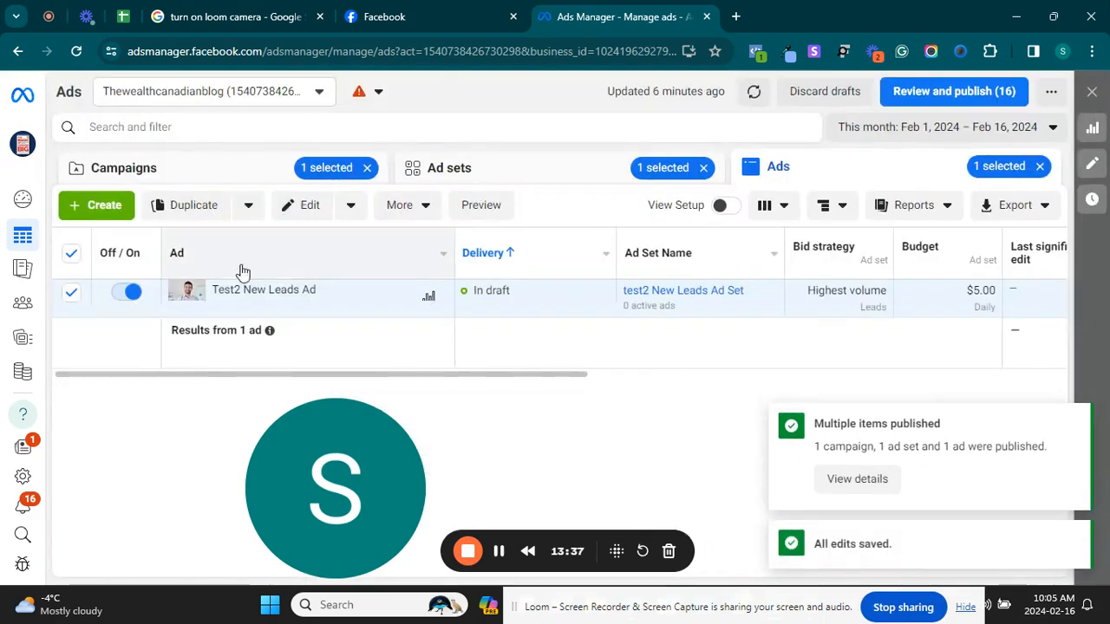
pyautogui.click(222, 178)
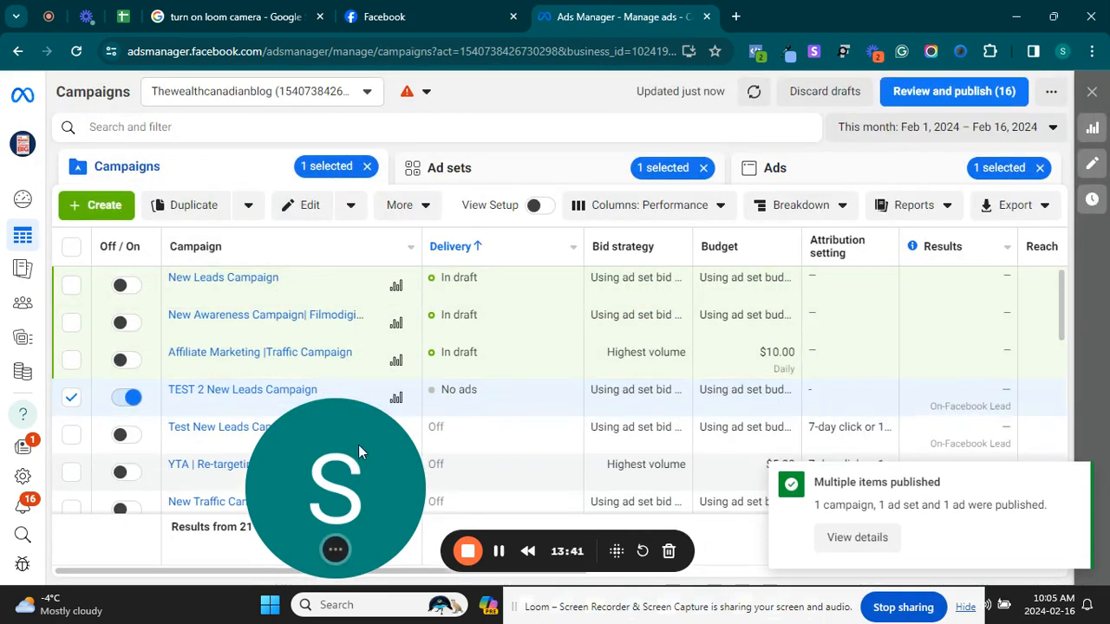
pyautogui.moveTo(358, 444); pyautogui.dragTo(1035, 447)
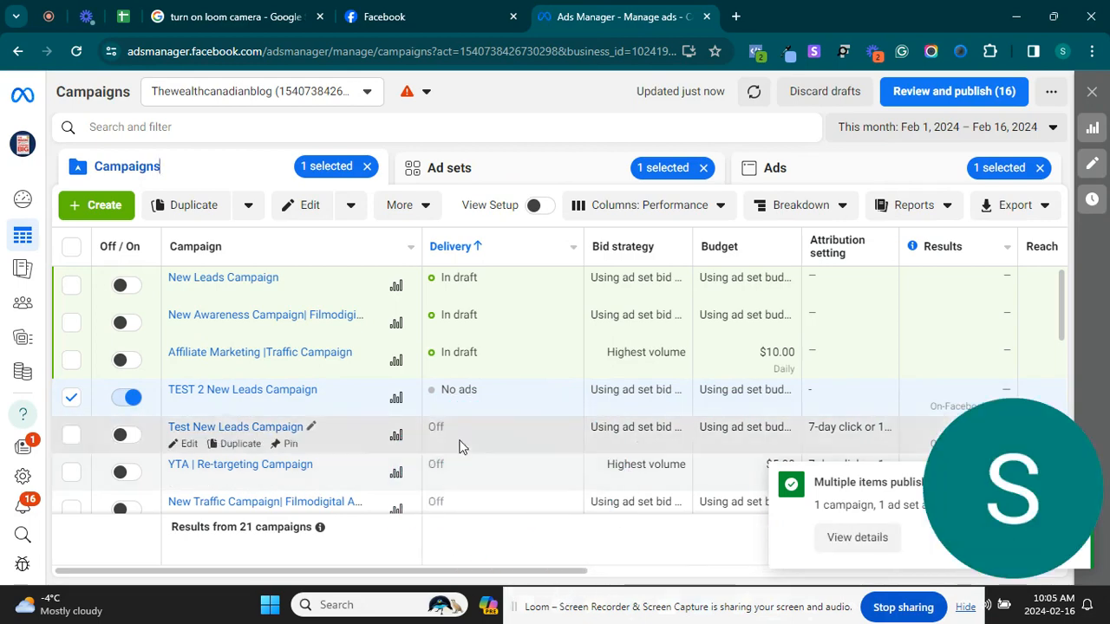
pyautogui.moveTo(1019, 552); pyautogui.dragTo(360, 551)
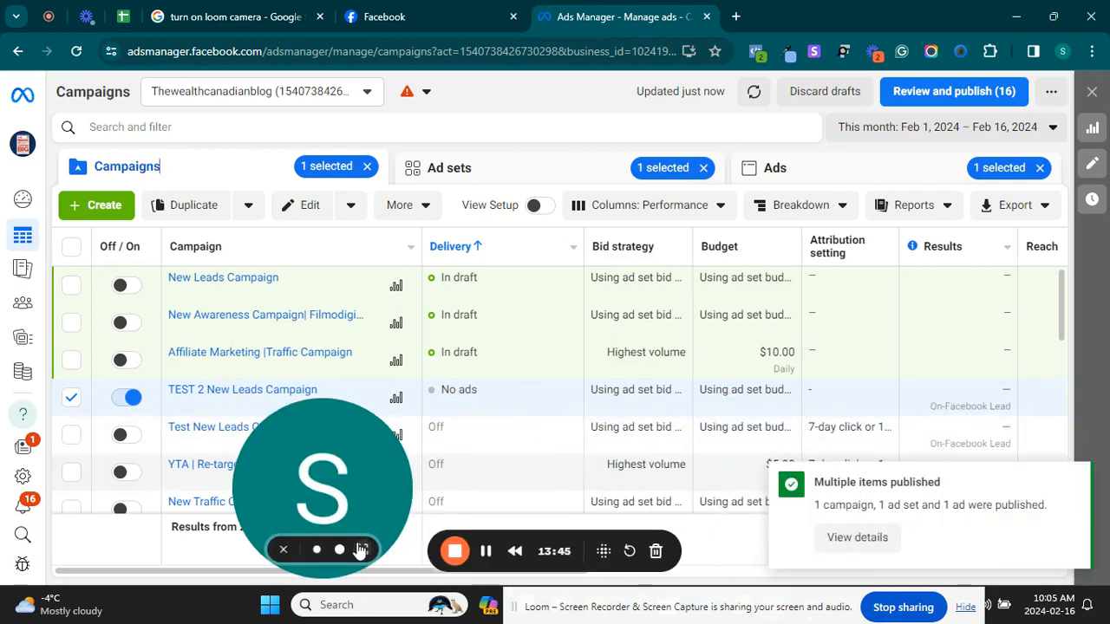